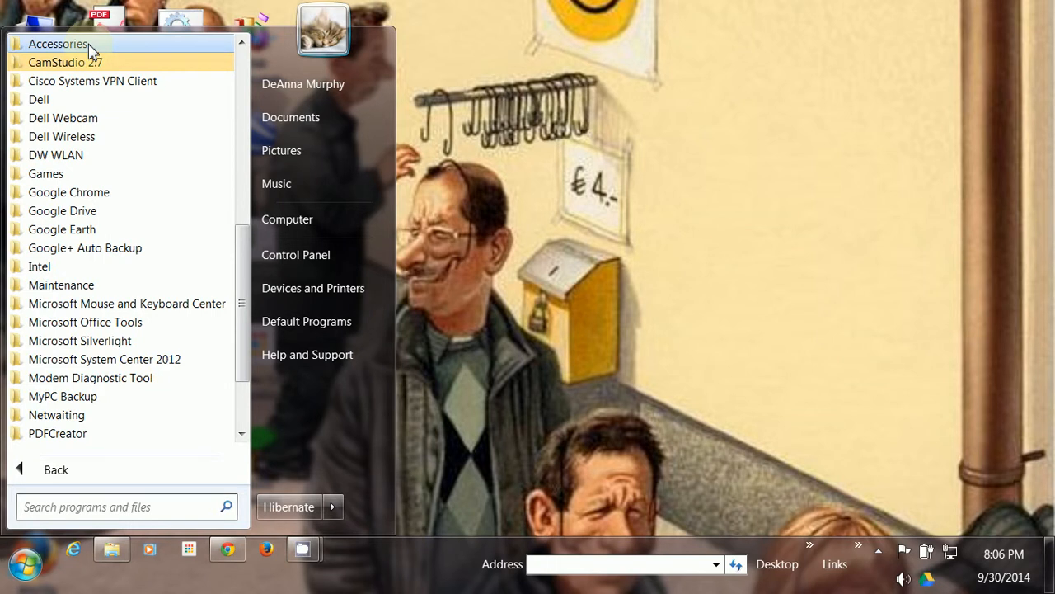
- Open Paint from the Windows accessories
click(59, 43)
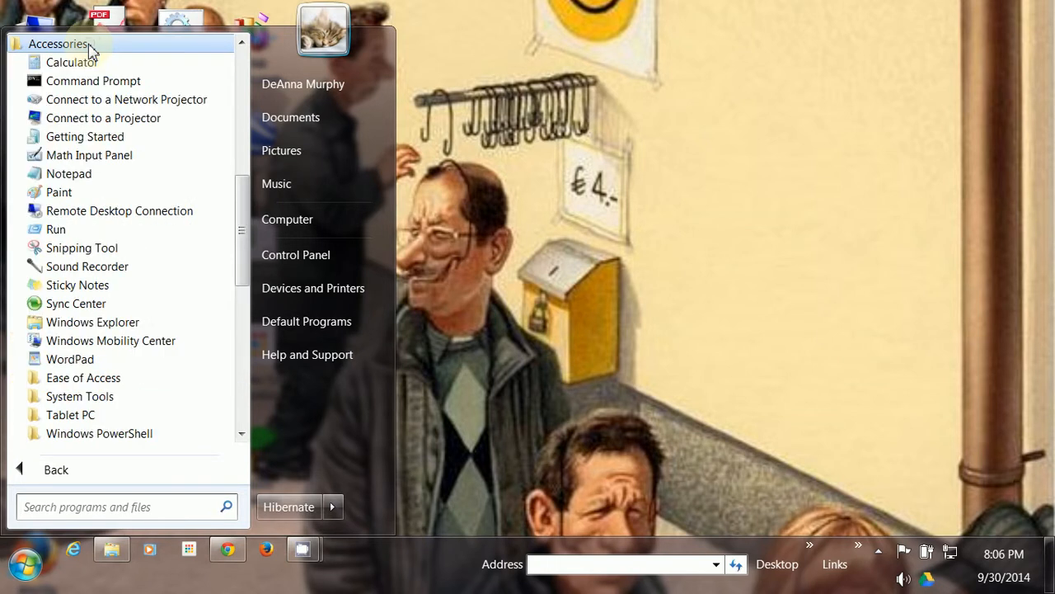
click(59, 192)
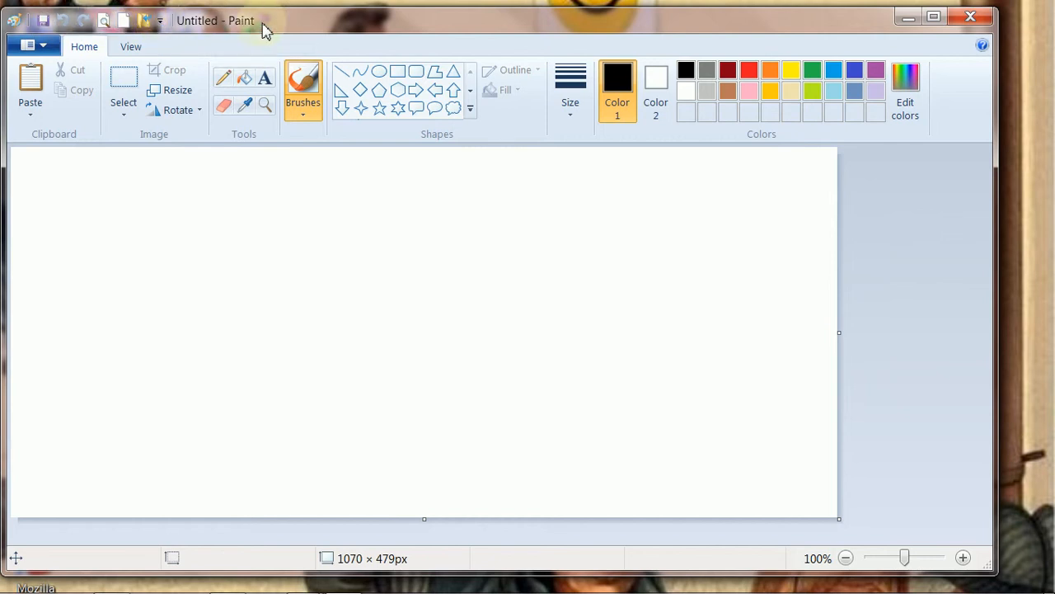
- Remove the New, Open and Save commands from the Quick Access Toolbar
click(161, 22)
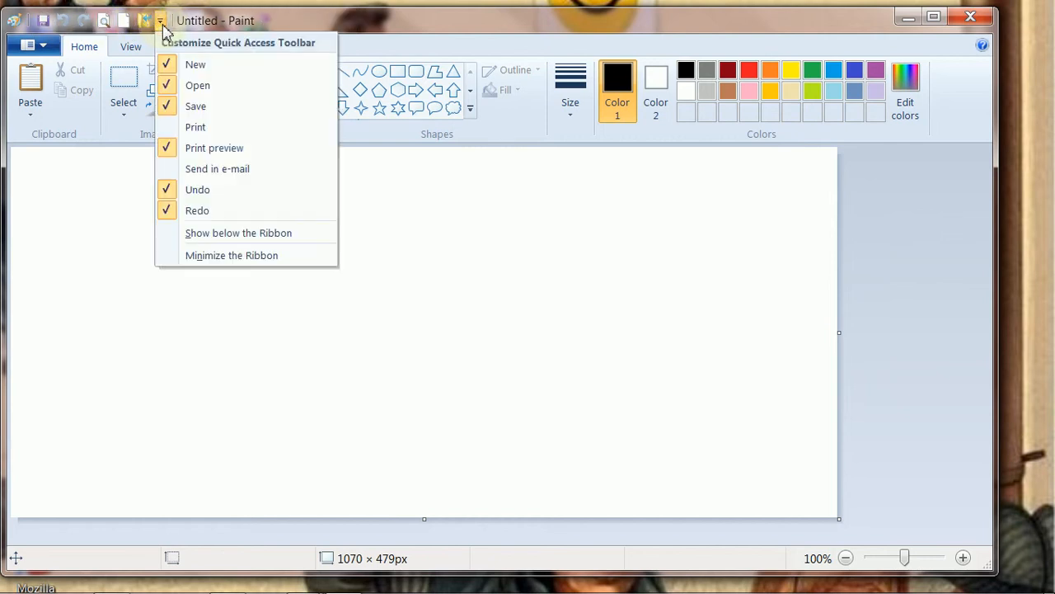
click(168, 66)
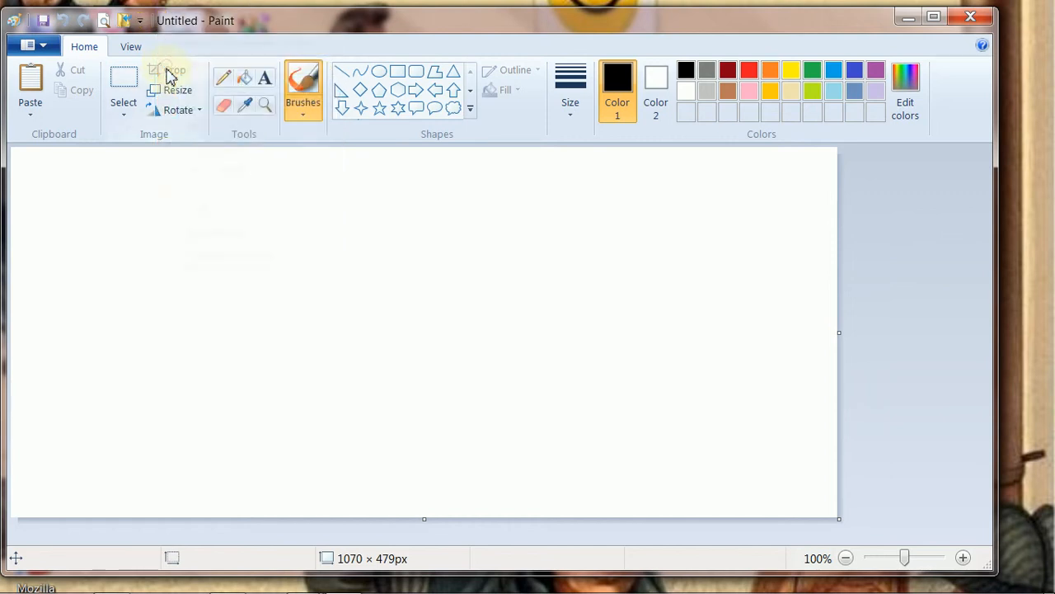
click(142, 22)
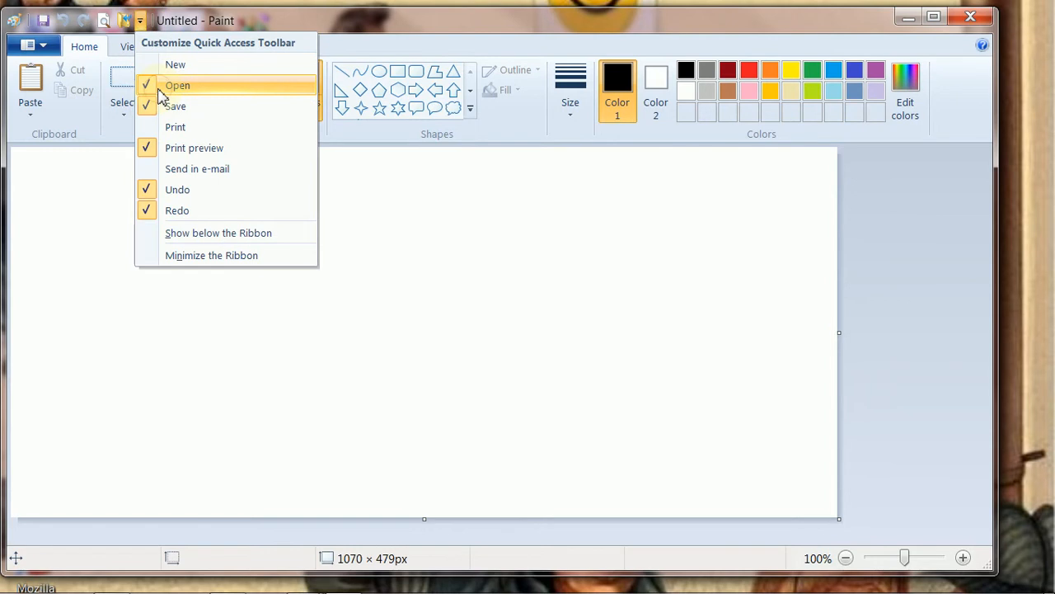
click(161, 85)
click(119, 21)
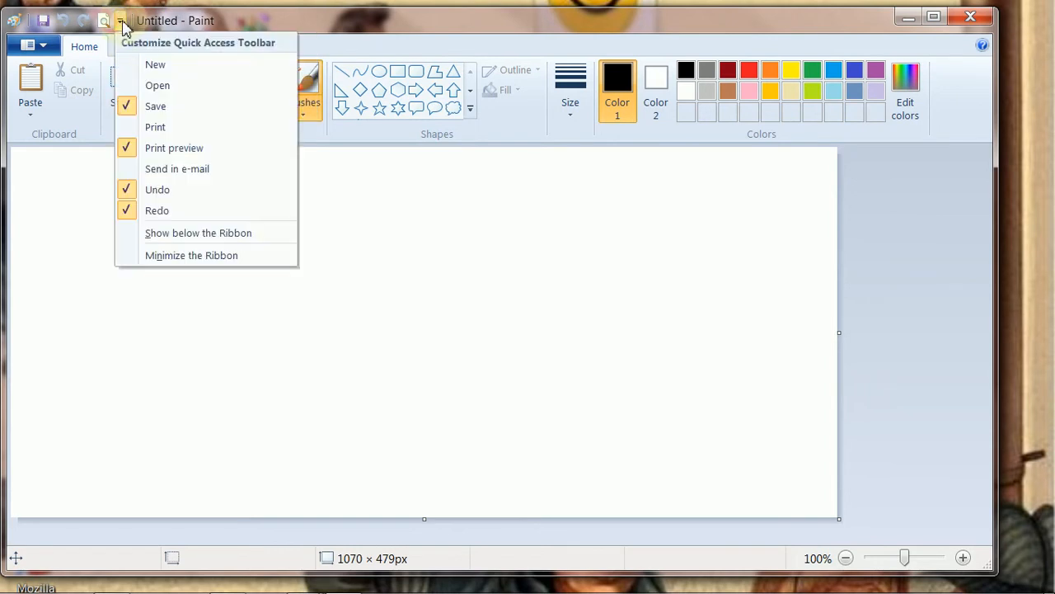
click(134, 105)
click(99, 23)
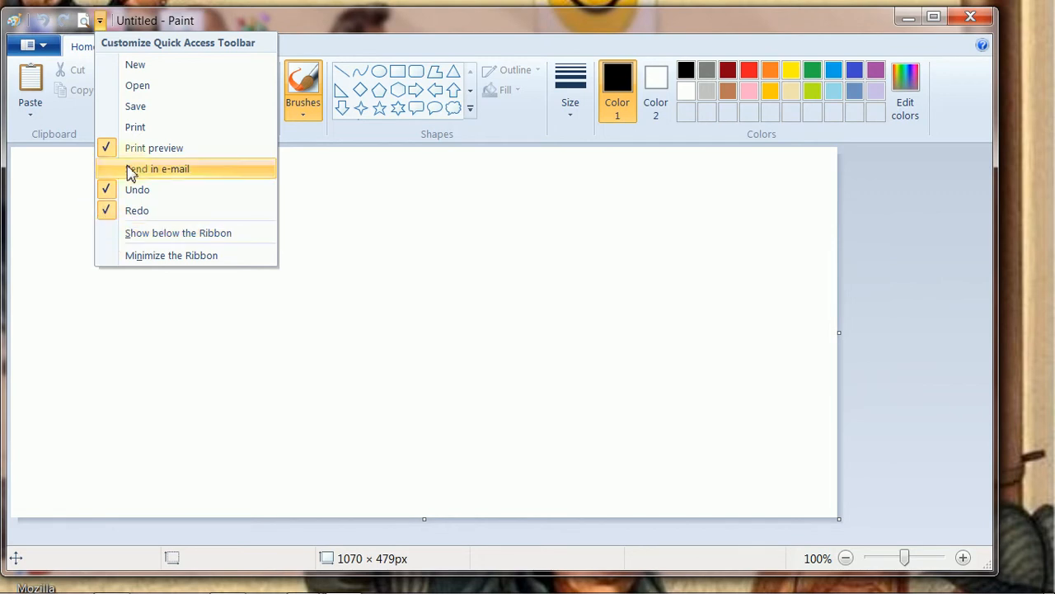
click(359, 279)
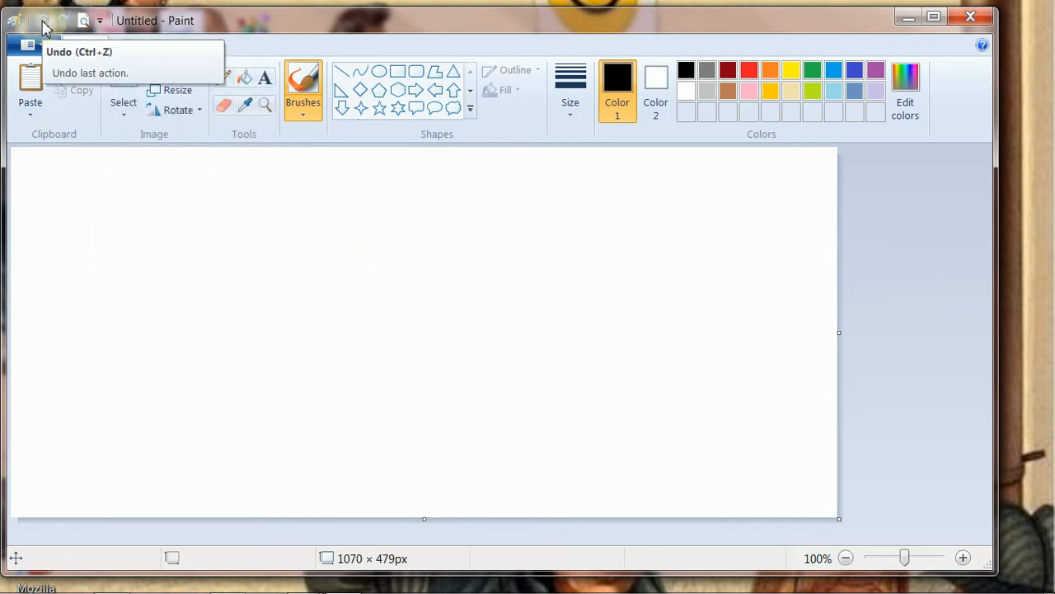
- Add the New, Open, Print and Save commands to the Quick Access Toolbar, in that order
click(99, 21)
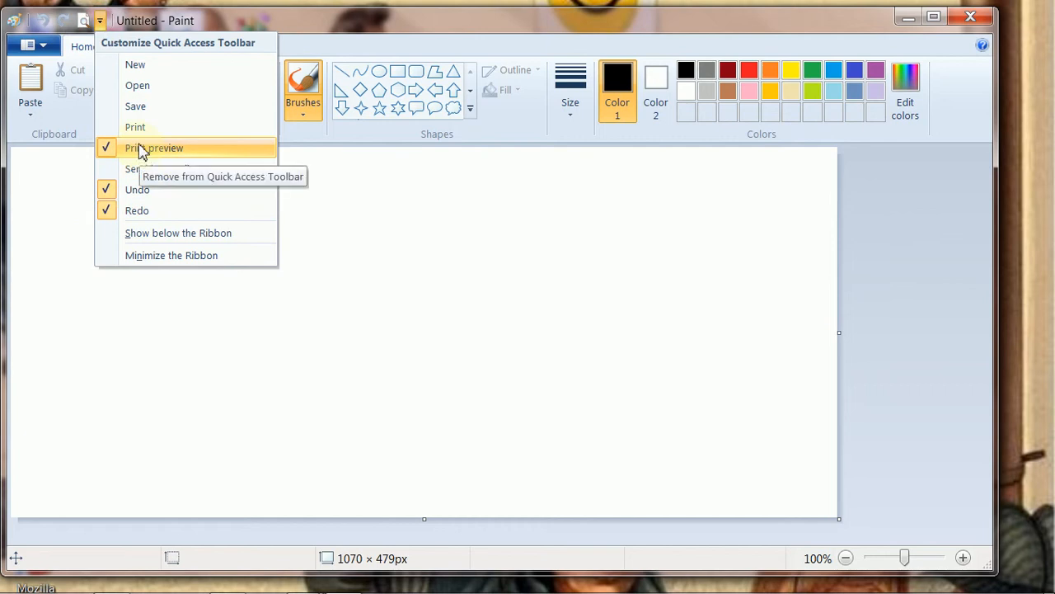
click(135, 73)
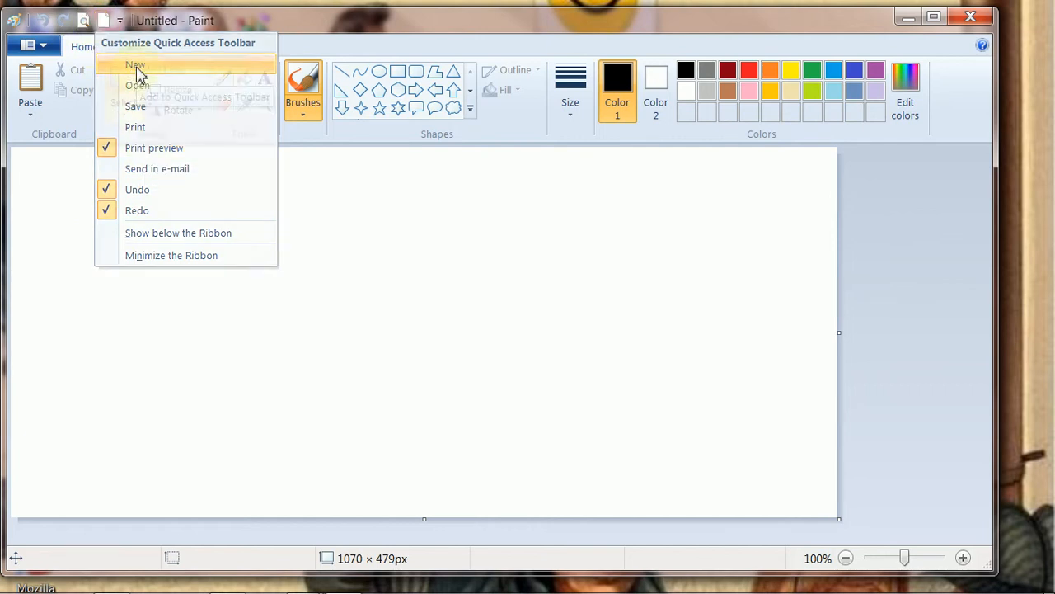
click(120, 23)
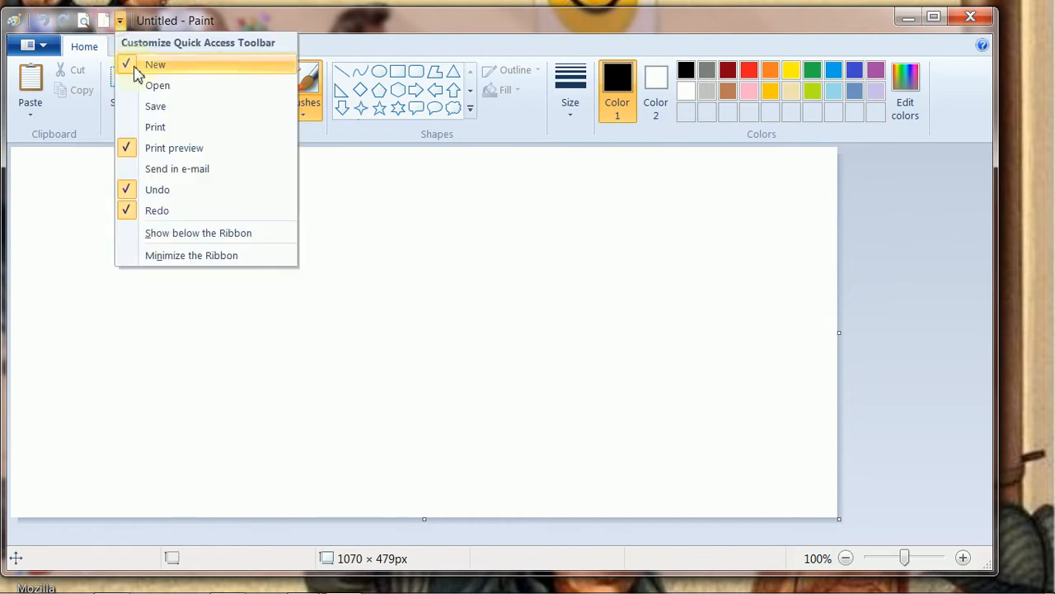
click(153, 86)
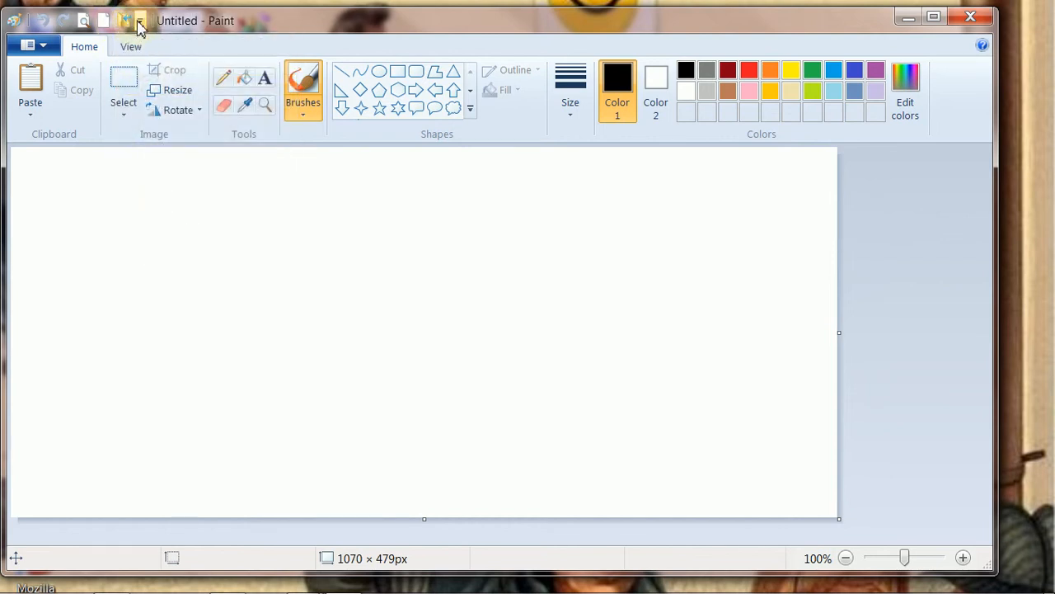
click(140, 21)
click(171, 128)
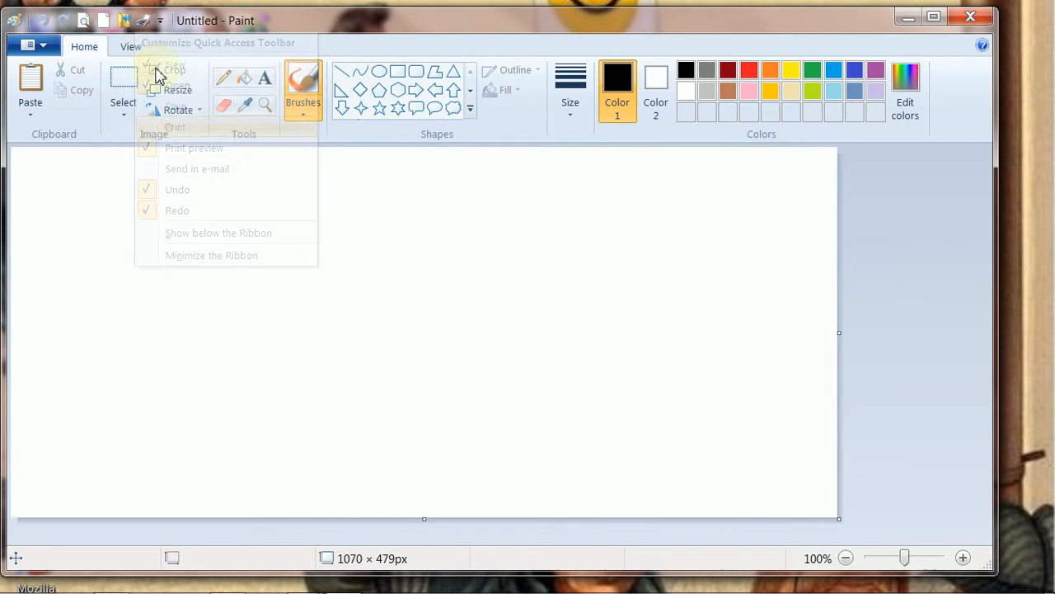
click(160, 22)
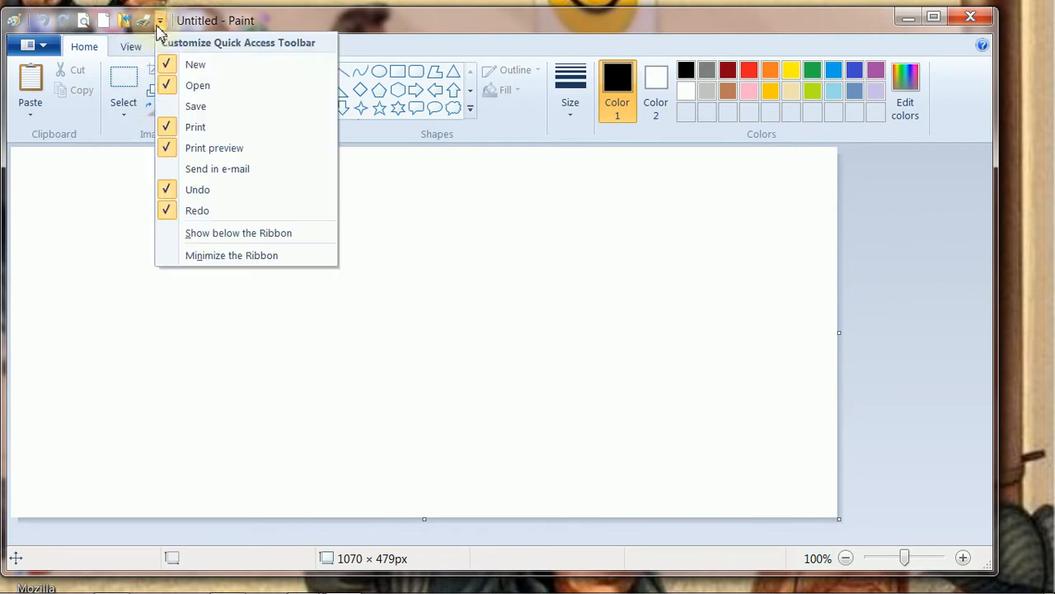
click(189, 107)
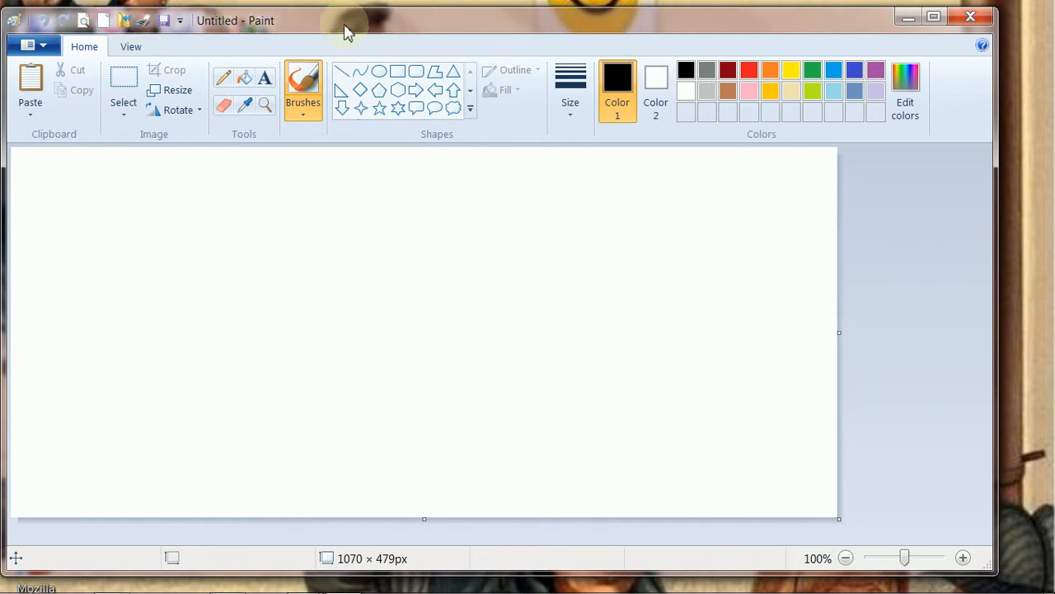
drag(344, 32, 338, 32)
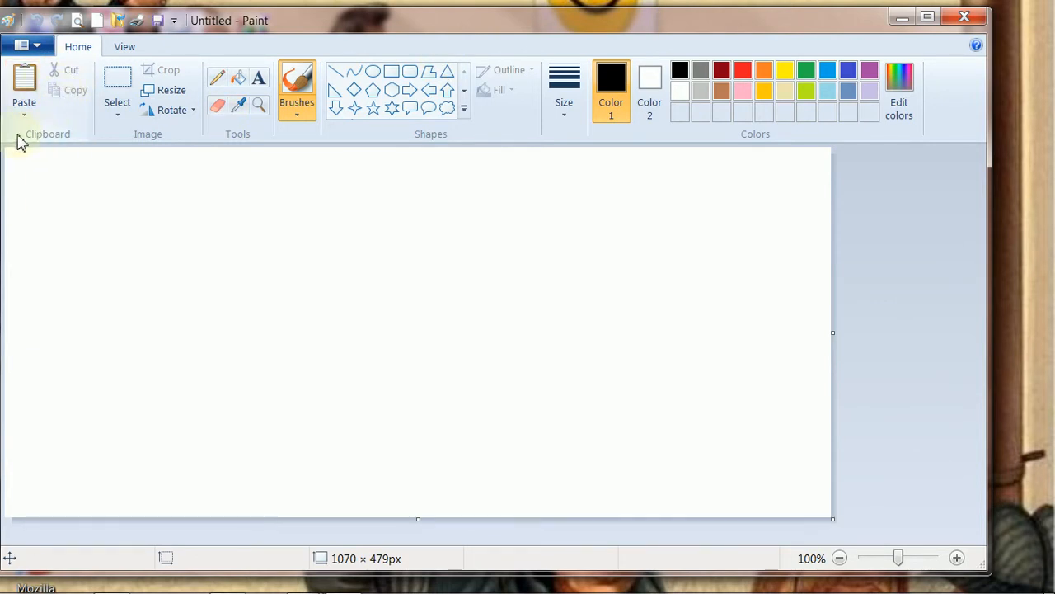
click(38, 46)
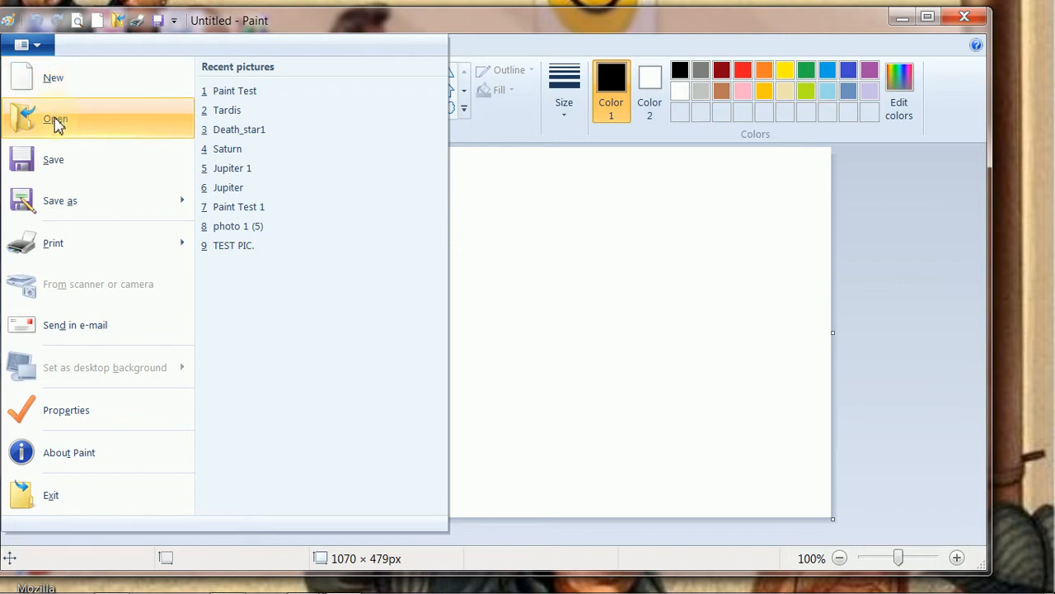
click(36, 48)
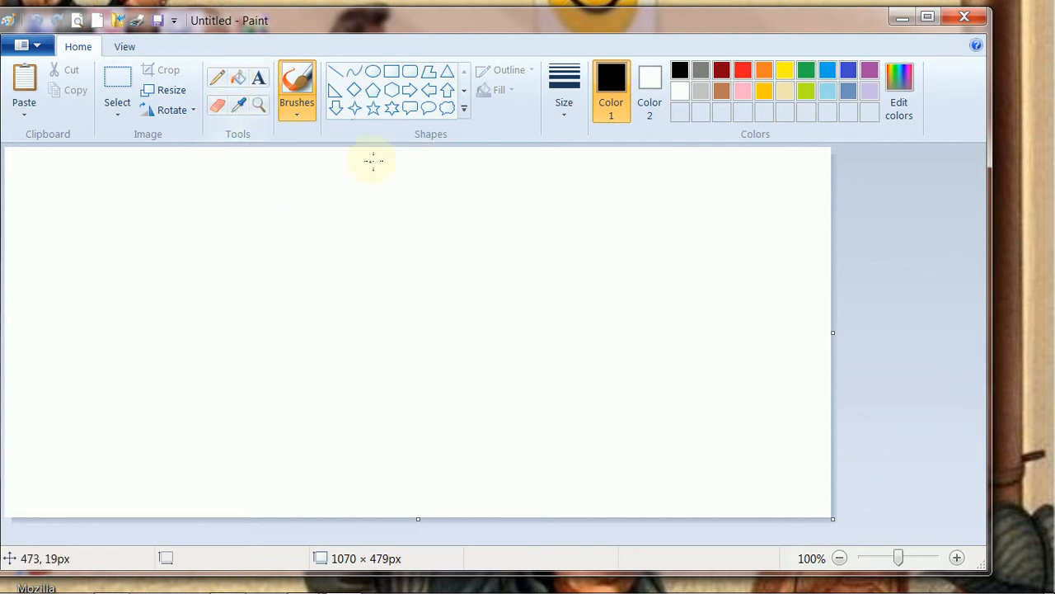
- Draw a thin black freehand loop with the Pencil in the upper-left part of the canvas
click(299, 119)
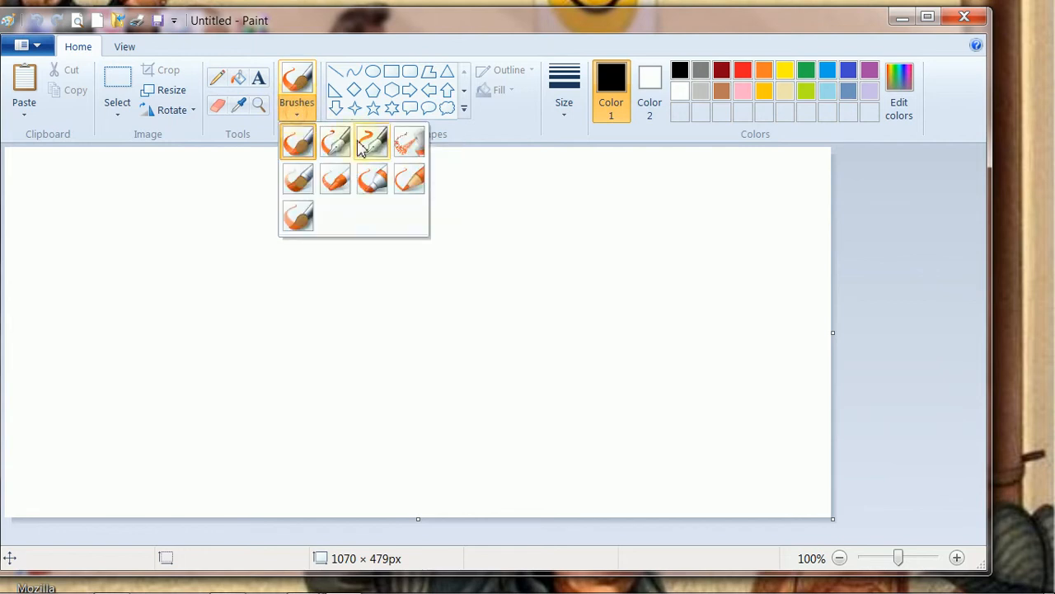
click(285, 177)
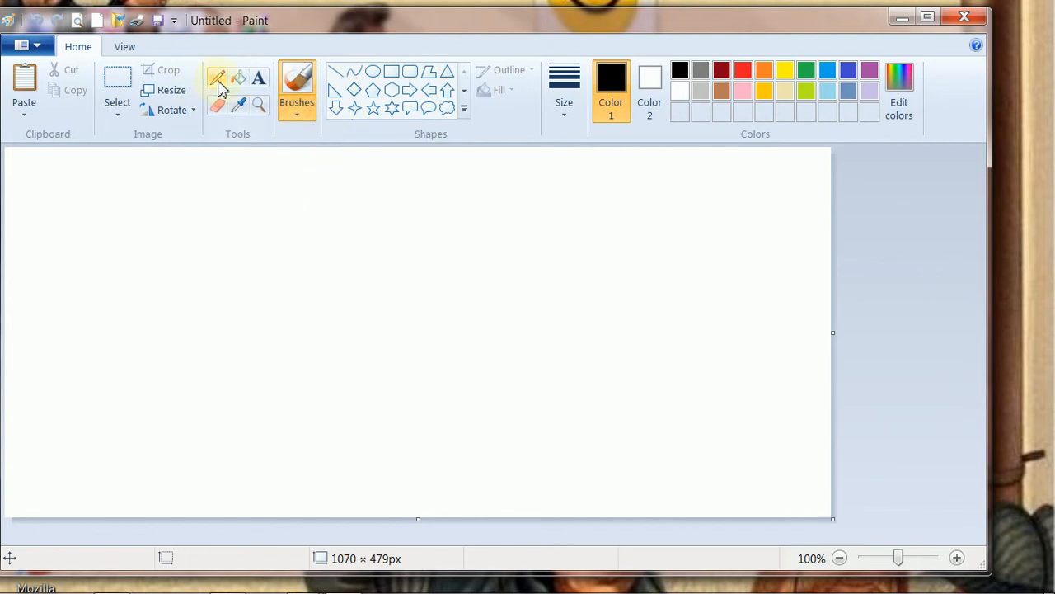
click(219, 84)
mouse_move(190, 193)
mouse_down()
mouse_move(213, 278)
mouse_move(161, 227)
mouse_move(219, 247)
mouse_up()
- Paint a larger black freehand spiral beside the pencil loop with the standard Brush
click(300, 119)
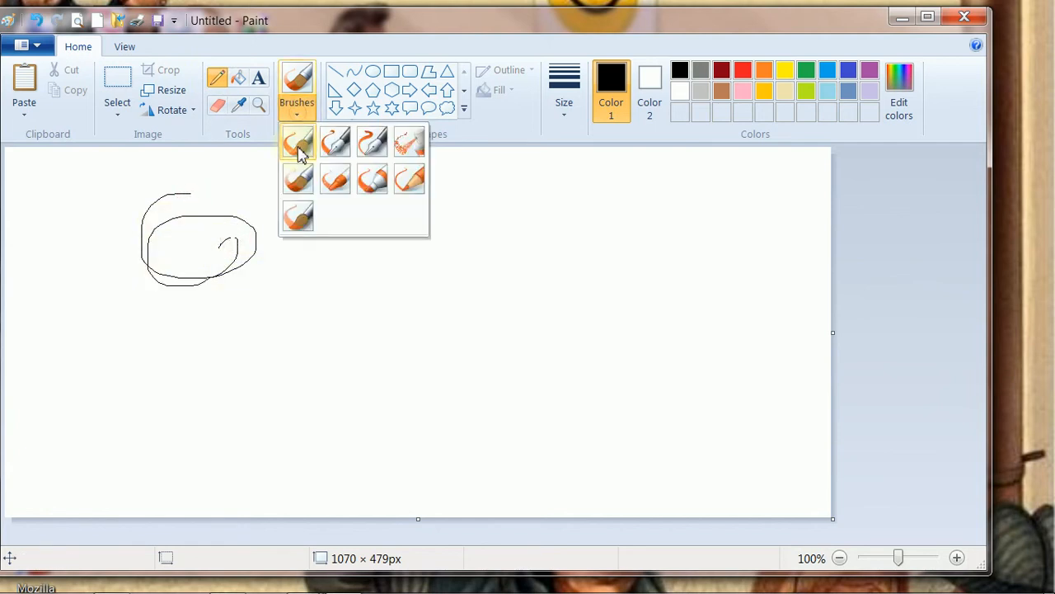
click(297, 141)
mouse_move(295, 222)
mouse_down()
mouse_move(317, 322)
mouse_move(326, 253)
mouse_move(393, 290)
mouse_move(310, 280)
mouse_up()
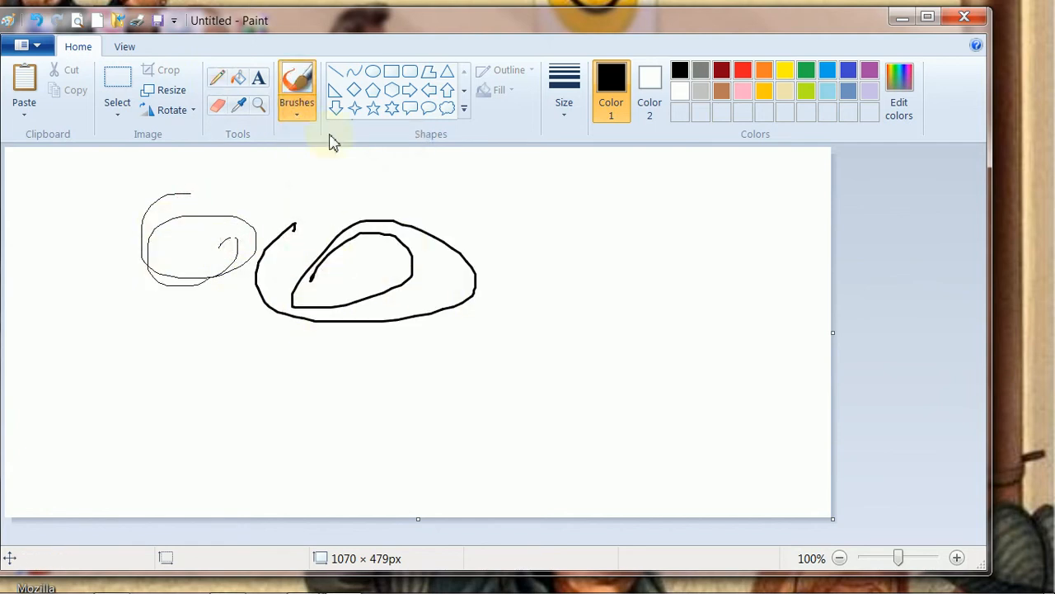
- Paint a thick black zigzag across both existing loops with the oil brush
click(299, 120)
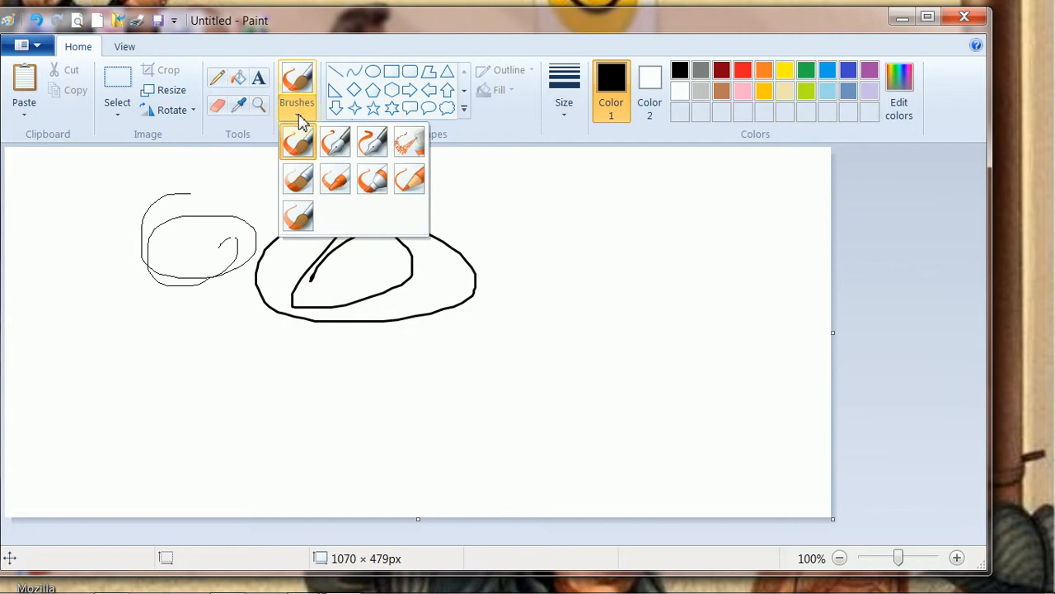
click(297, 173)
mouse_move(233, 185)
mouse_down()
mouse_move(347, 211)
mouse_move(384, 199)
mouse_move(281, 285)
mouse_move(199, 256)
mouse_move(210, 286)
mouse_up()
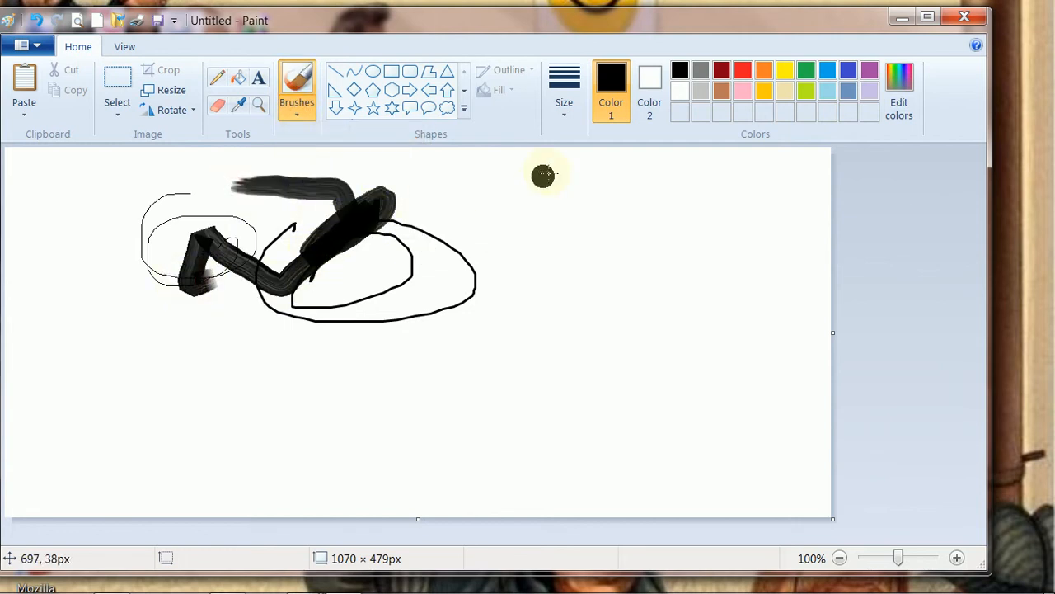
- Paint a looping black stroke beside the thick zigzag with the oil brush at its thinnest size
click(565, 116)
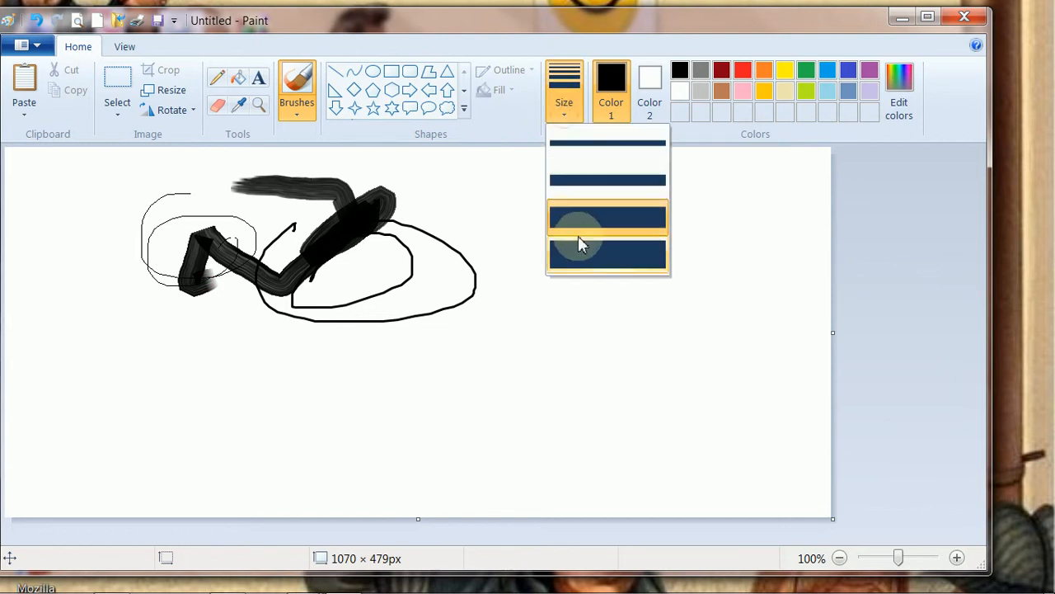
click(587, 148)
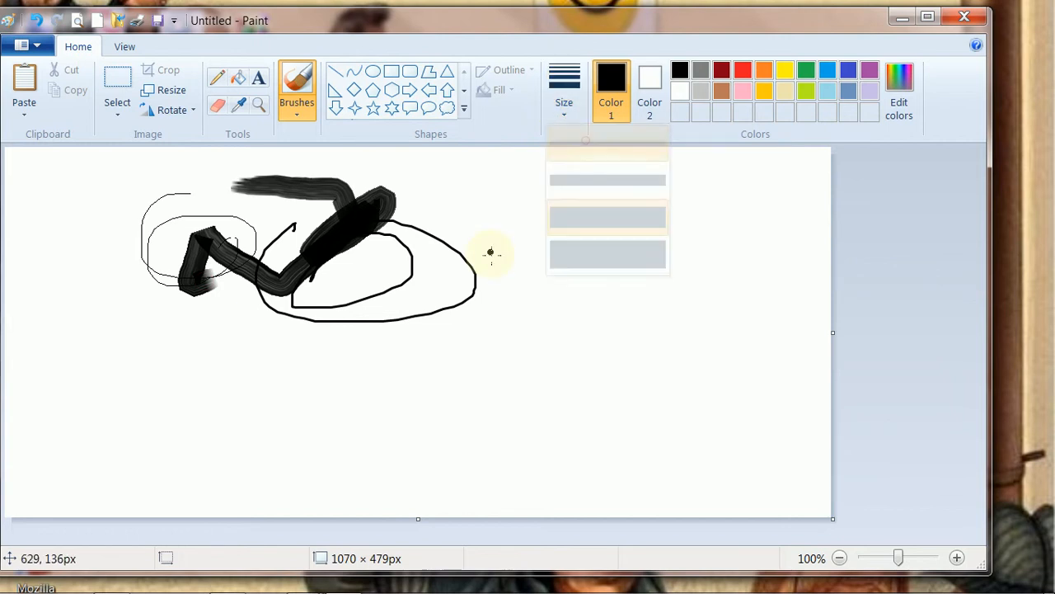
mouse_move(515, 210)
mouse_down()
mouse_move(401, 203)
mouse_move(508, 253)
mouse_move(495, 326)
mouse_move(503, 279)
mouse_up()
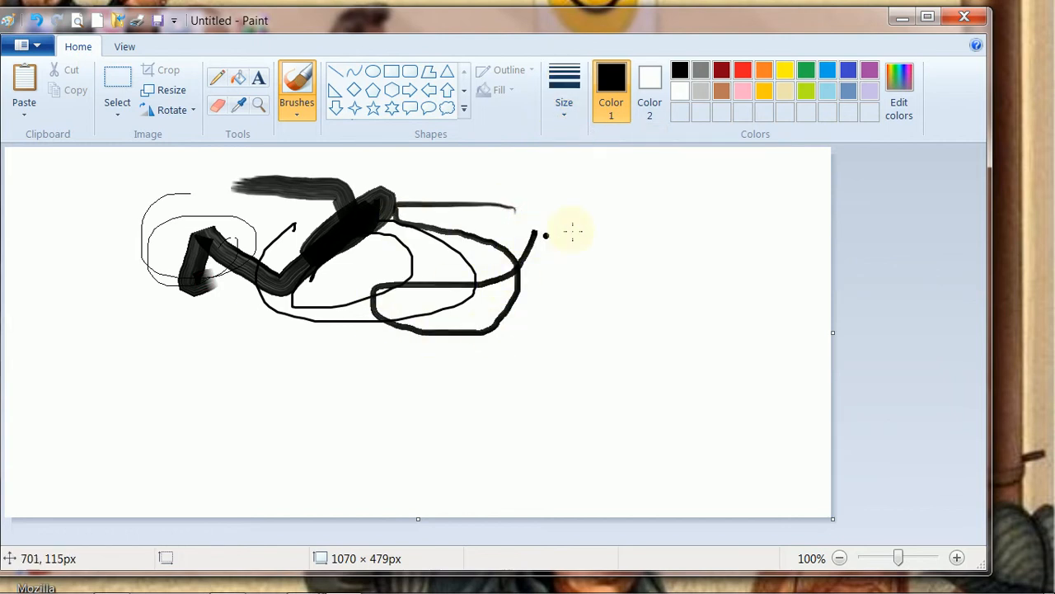
- Draw a pentagon of about 171 × 176 px over the brush strokes and another of about 166 × 90 px in the canvas's empty lower-left area
click(373, 92)
drag(374, 197, 508, 338)
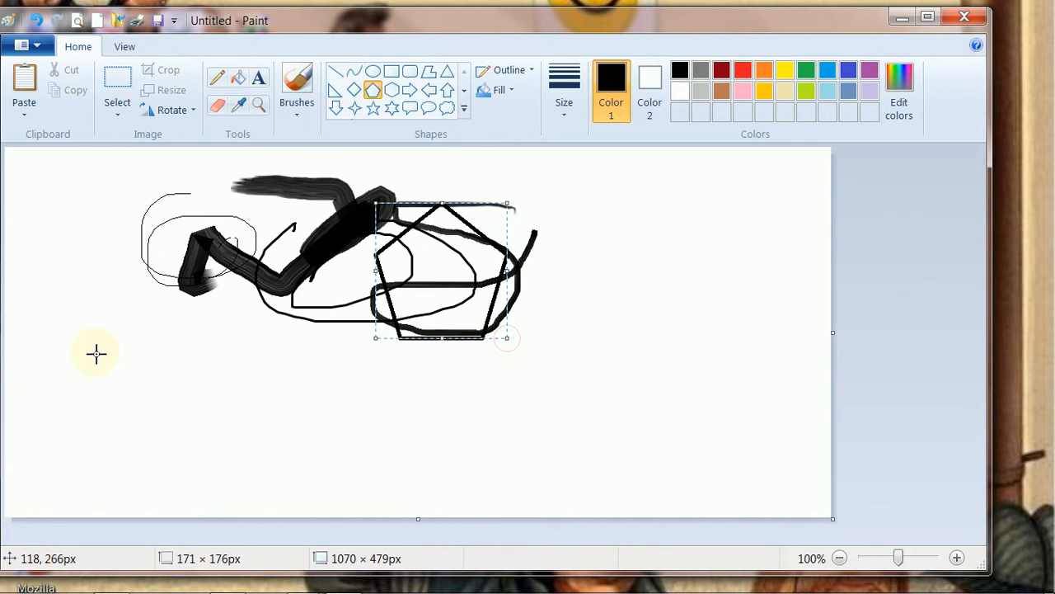
drag(96, 354, 221, 415)
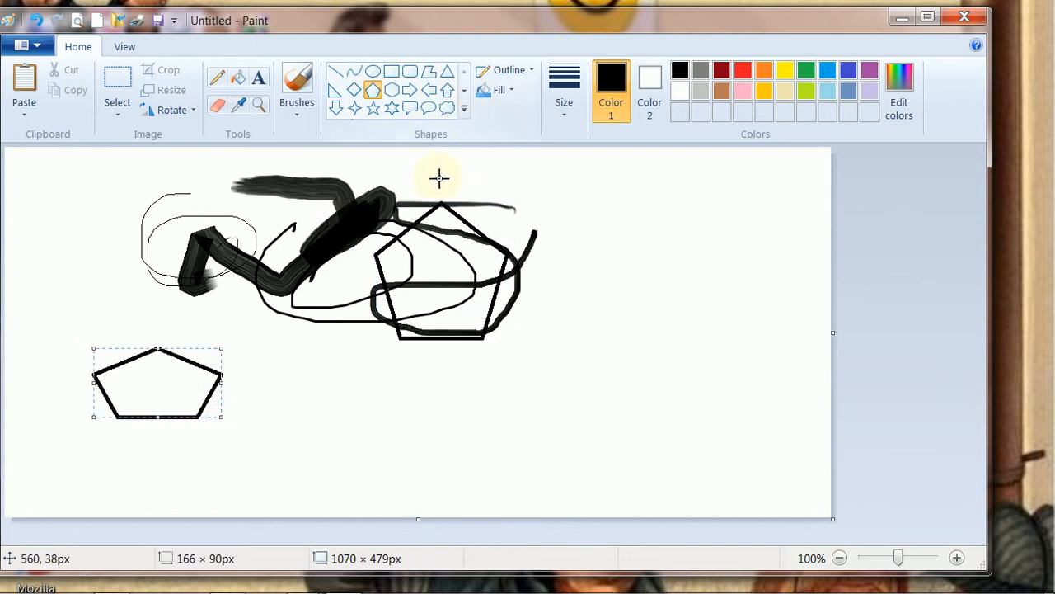
- Erase freehand streaks through the overlapping brush strokes and the edge of the upper pentagon
click(221, 111)
mouse_move(266, 224)
mouse_down()
mouse_move(333, 196)
mouse_move(321, 245)
mouse_move(260, 280)
mouse_move(338, 239)
mouse_move(387, 196)
mouse_move(422, 221)
mouse_move(236, 242)
mouse_move(296, 201)
mouse_move(417, 277)
mouse_move(120, 320)
mouse_move(331, 213)
mouse_move(266, 256)
mouse_up()
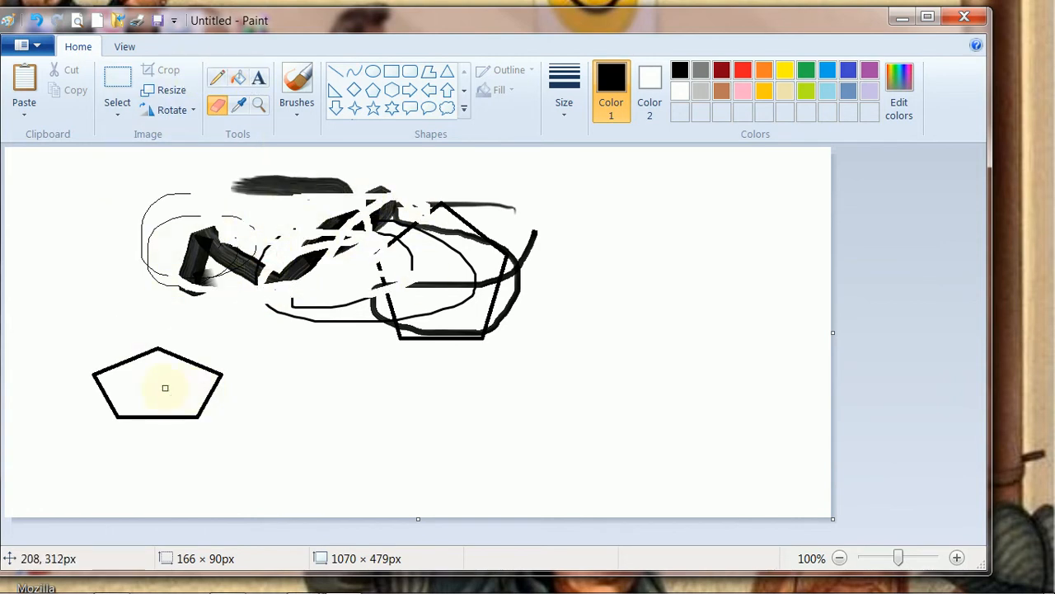
- Draw an ellipse of about 170 × 103 px beside the lower pentagon and deselect it
click(373, 73)
mouse_move(288, 362)
mouse_down()
mouse_move(299, 393)
mouse_move(445, 401)
mouse_move(425, 446)
mouse_up()
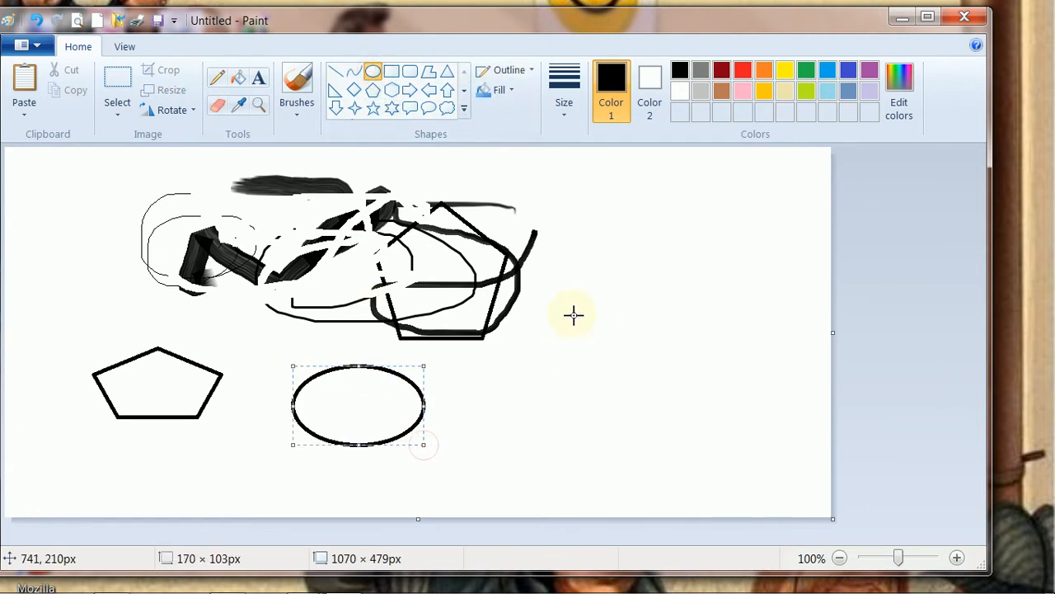
click(550, 402)
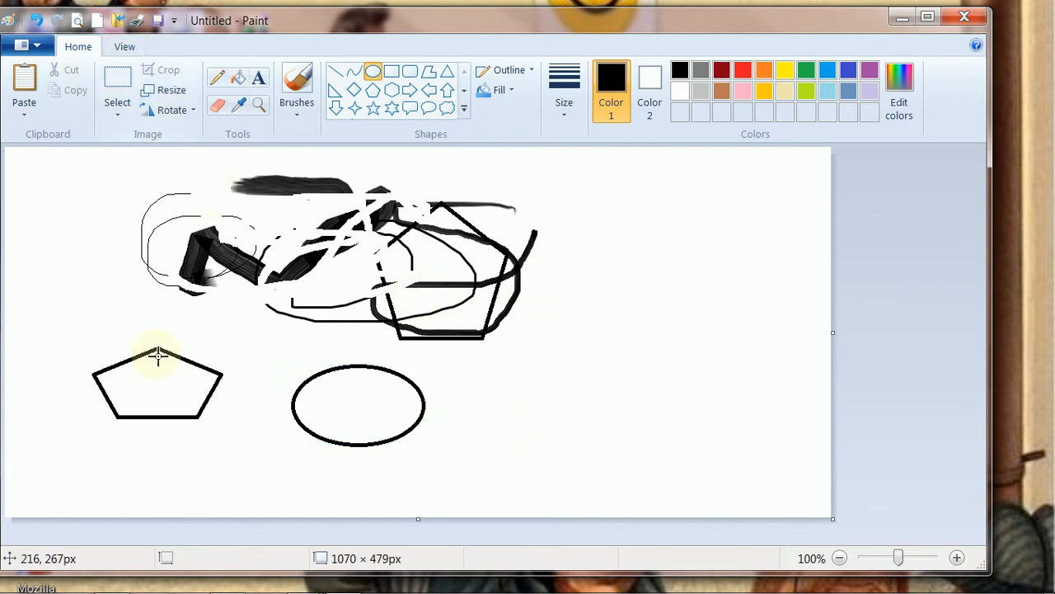
- Fill the lower pentagon with orange
click(238, 77)
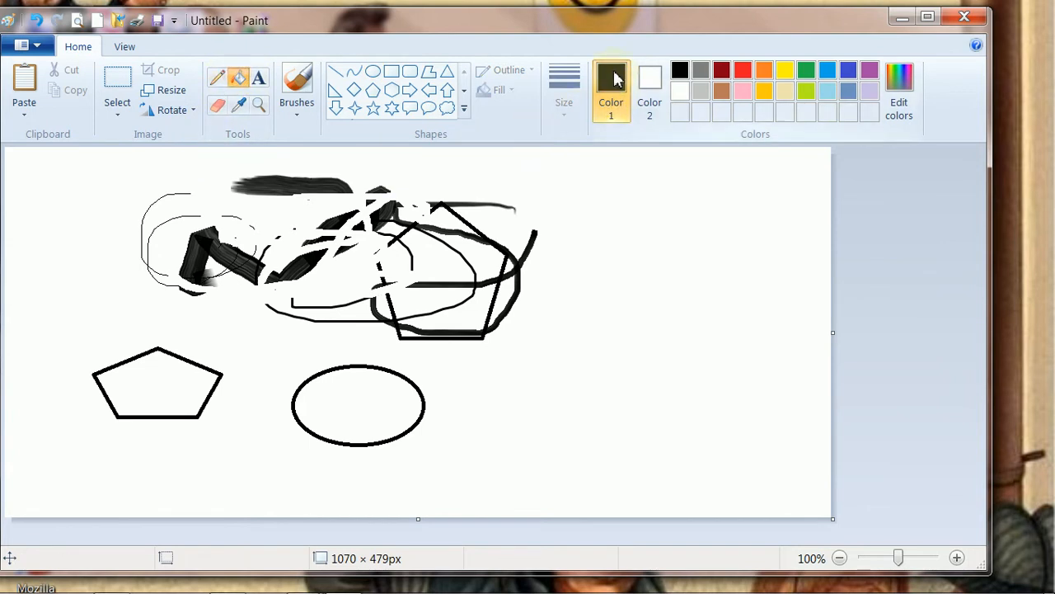
click(763, 71)
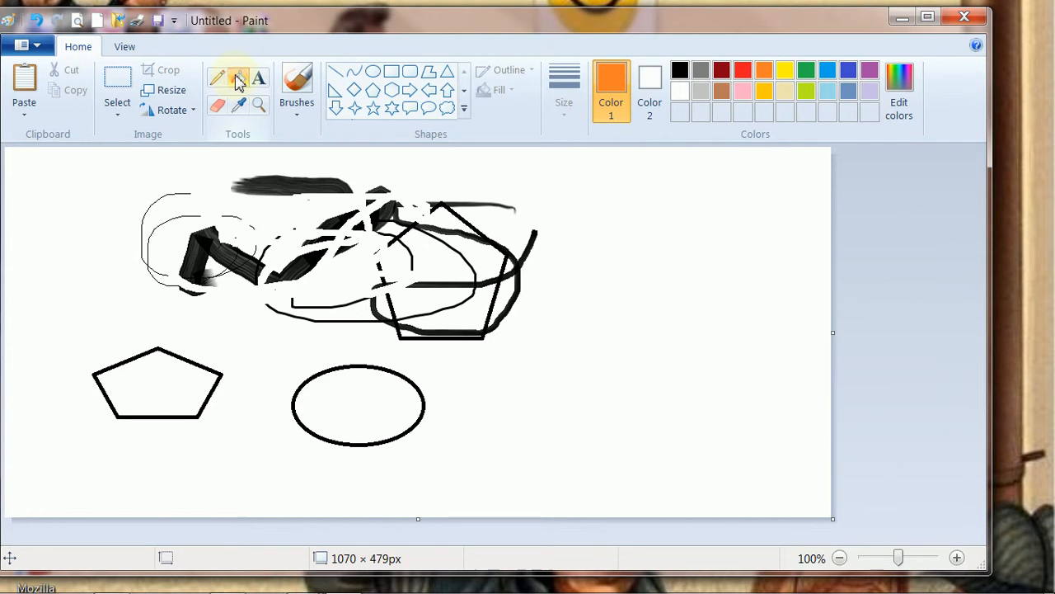
click(163, 394)
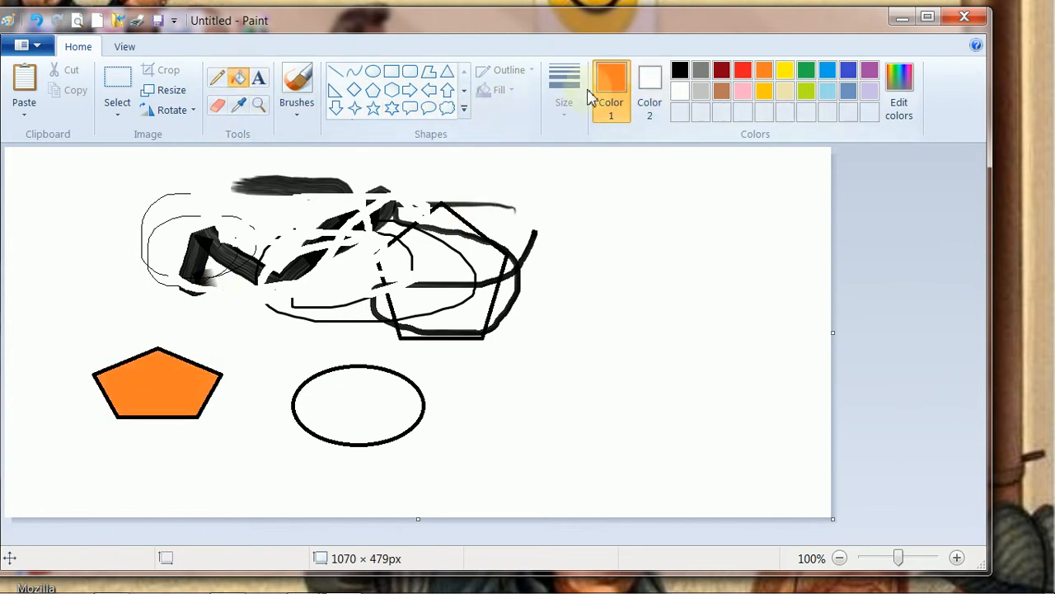
- Fill the canvas background with yellow and the ellipse with green
click(785, 70)
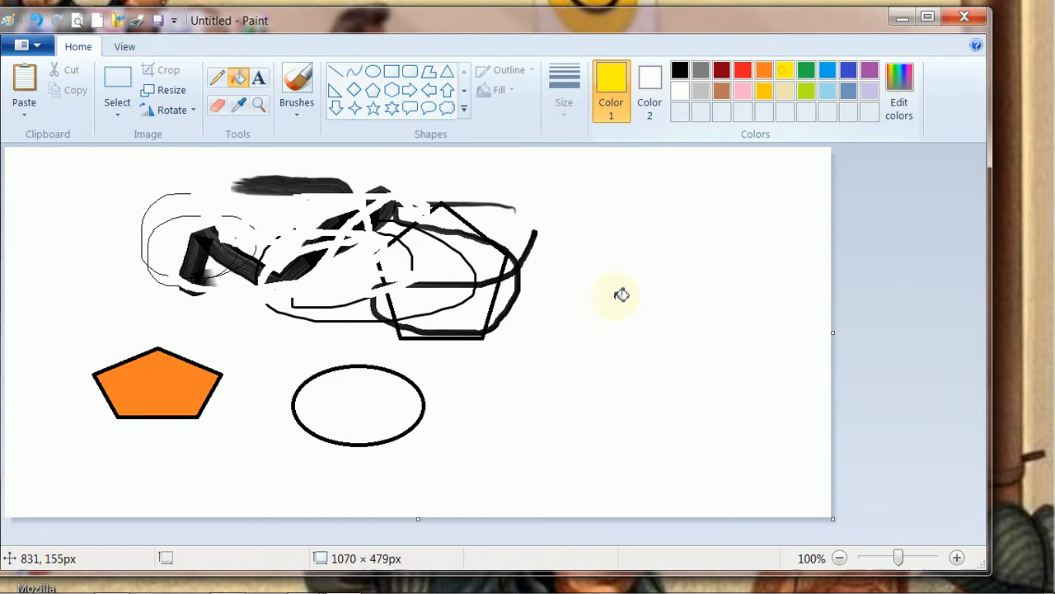
click(414, 302)
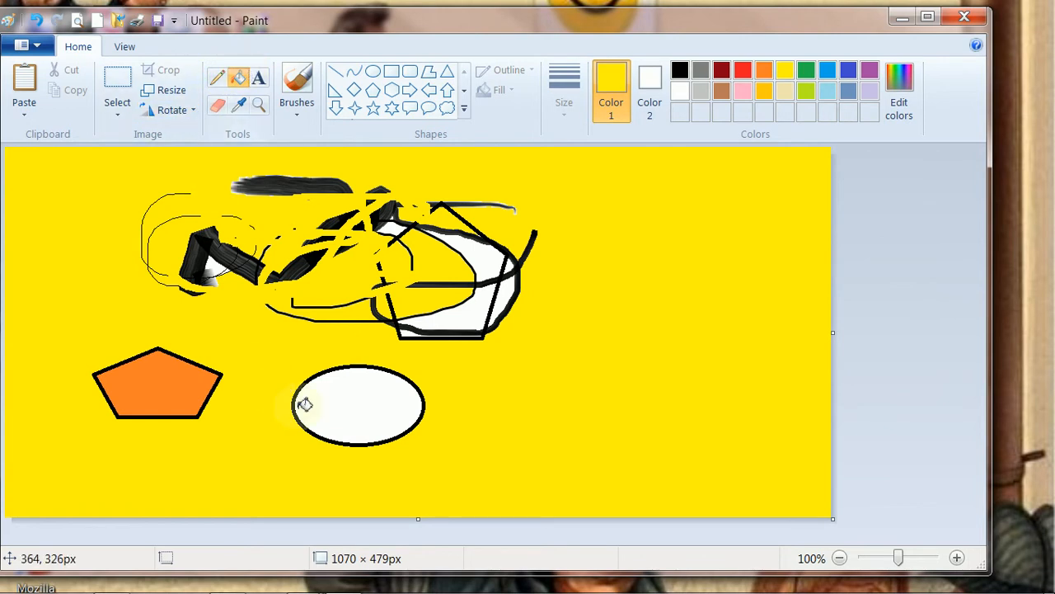
click(805, 73)
click(362, 410)
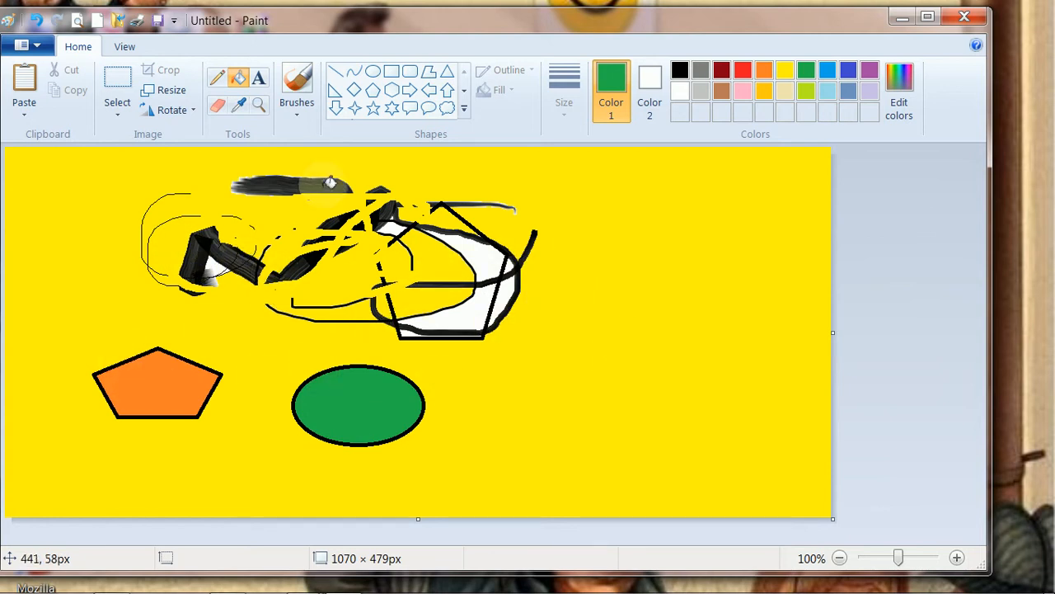
- Erase freehand streaks in the empty yellow area beside the brush strokes, sampling the erased white as Color 1 between strokes
click(217, 105)
drag(627, 297, 612, 379)
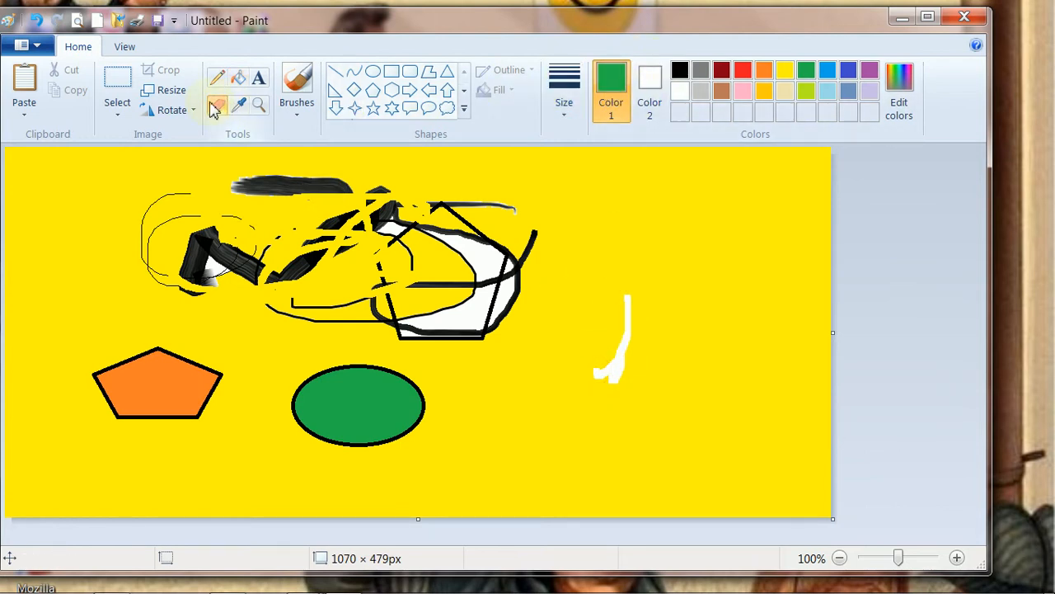
click(240, 105)
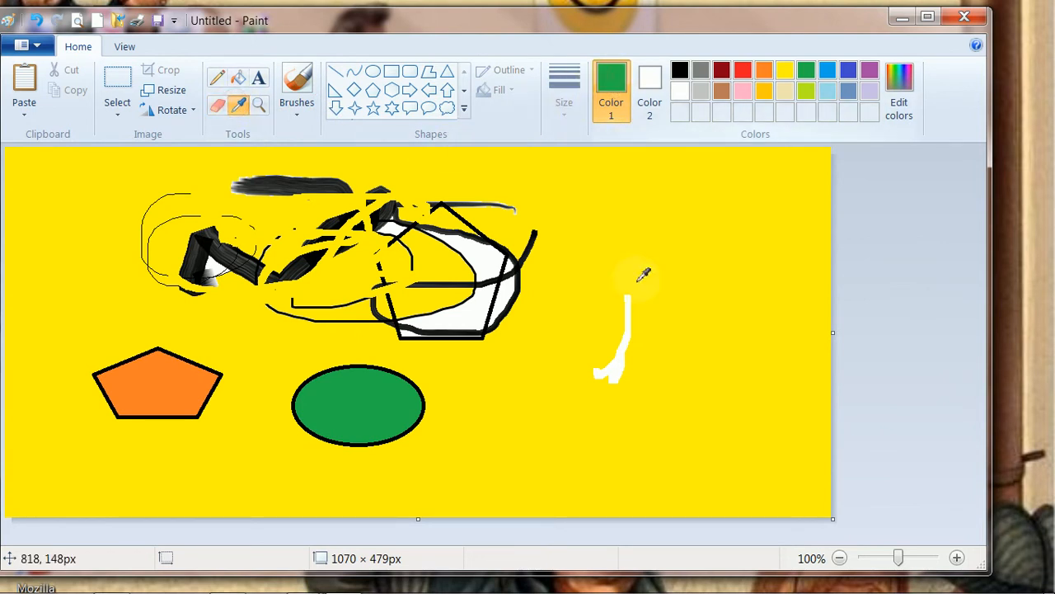
click(629, 330)
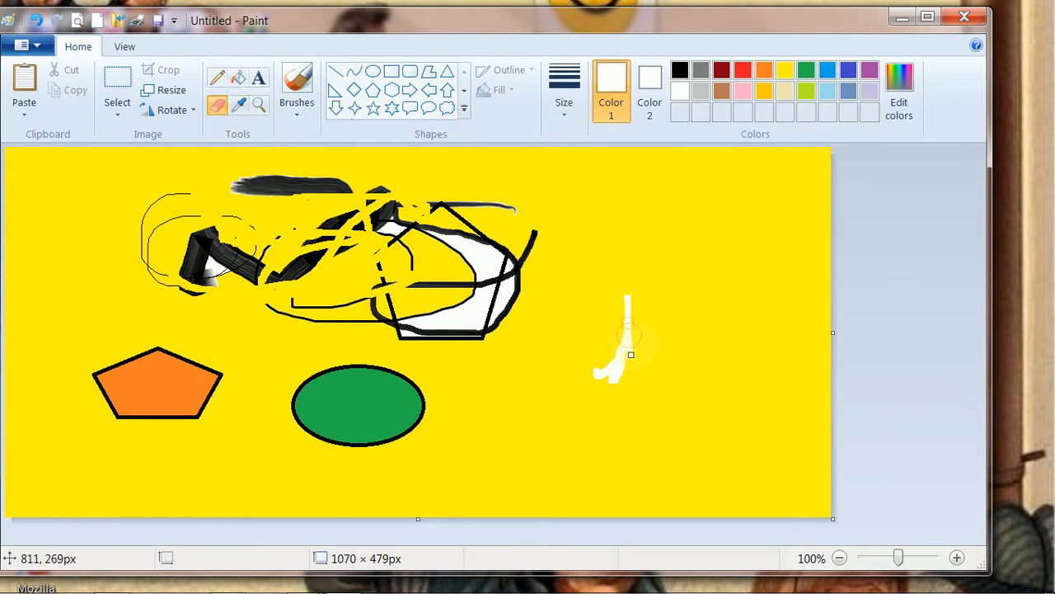
drag(631, 355, 614, 327)
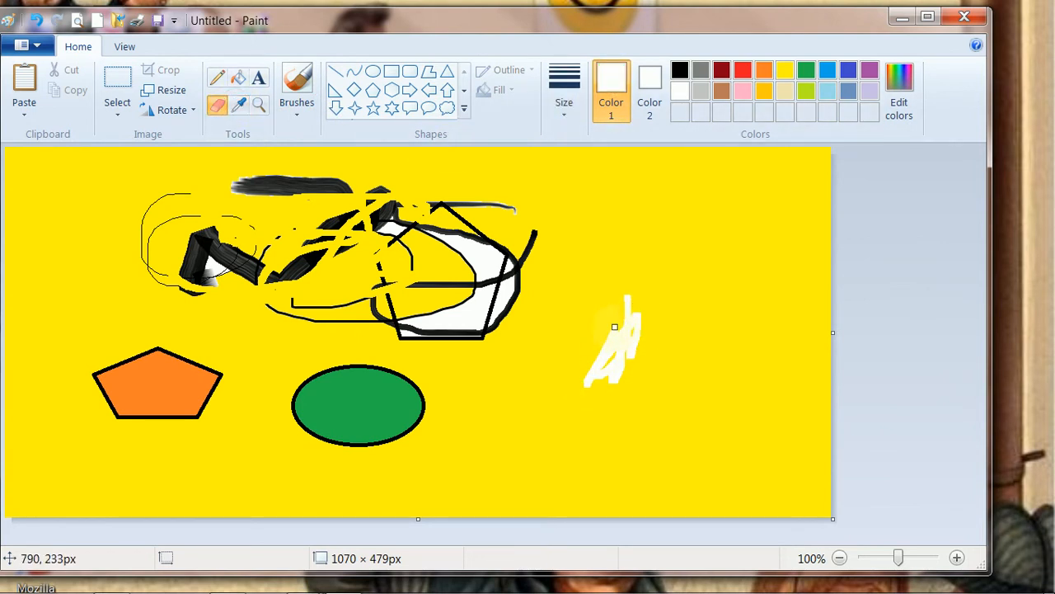
- Set Color 1 to green and enlarge the white scribble with further eraser strokes
click(806, 70)
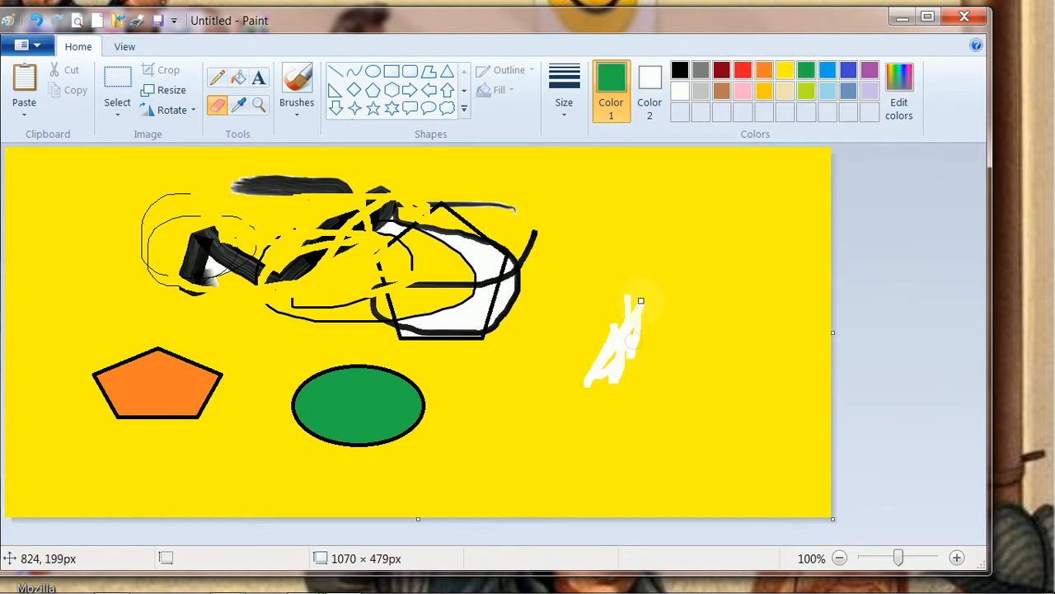
mouse_move(640, 301)
mouse_down()
mouse_move(614, 335)
mouse_move(662, 273)
mouse_move(596, 330)
mouse_move(634, 283)
mouse_move(594, 347)
mouse_up()
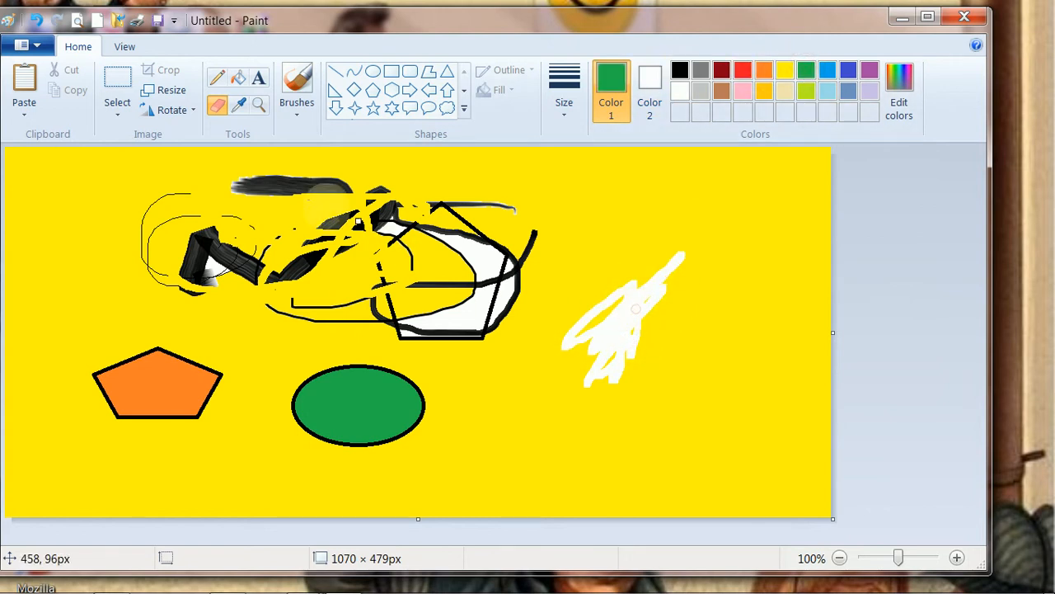
click(236, 105)
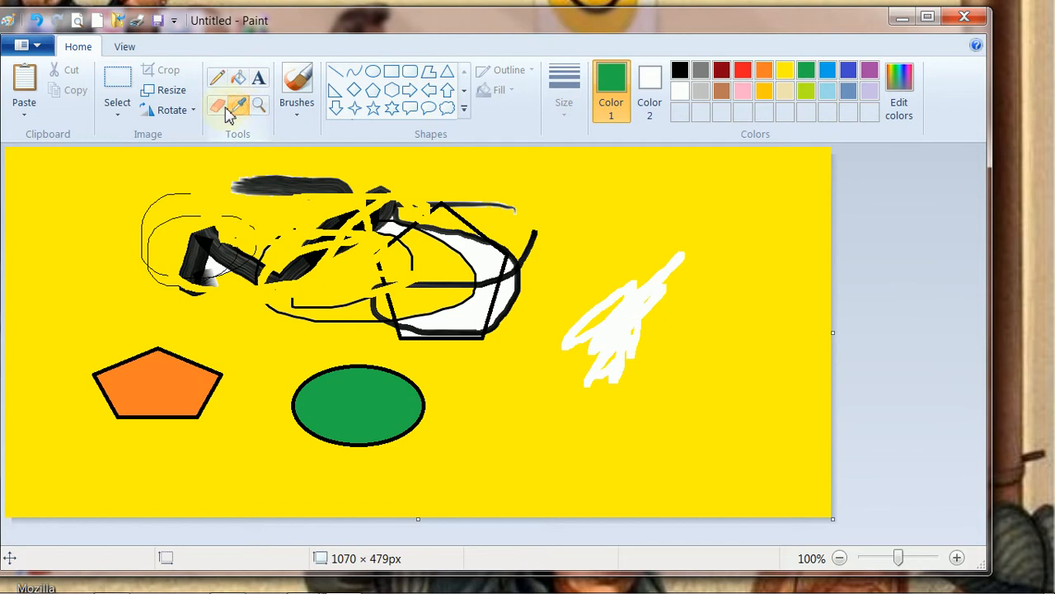
click(218, 105)
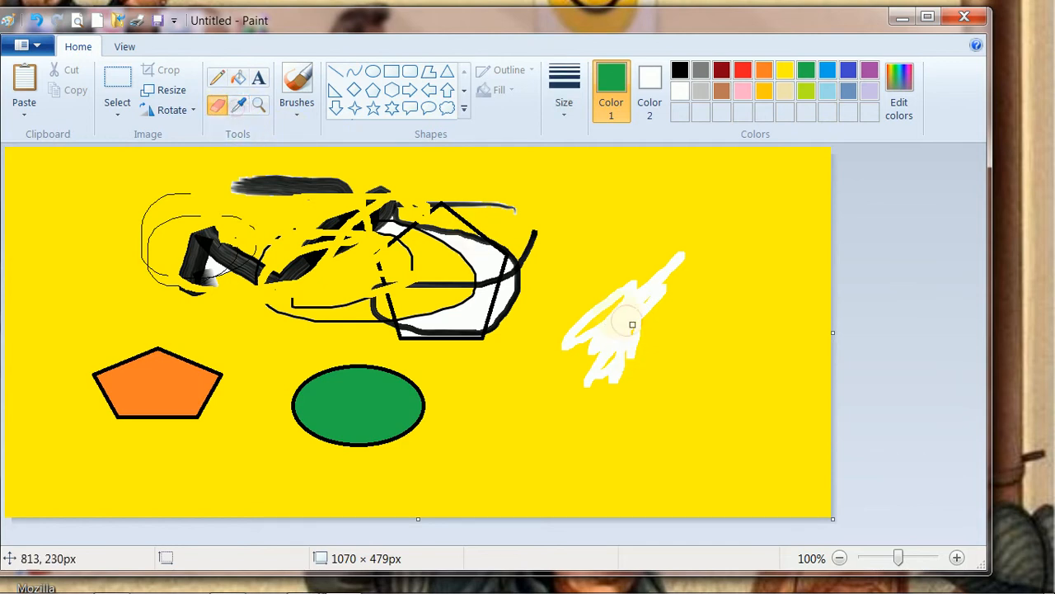
mouse_move(628, 327)
mouse_down()
mouse_move(605, 273)
mouse_move(689, 276)
mouse_move(641, 330)
mouse_move(658, 230)
mouse_move(625, 263)
mouse_up()
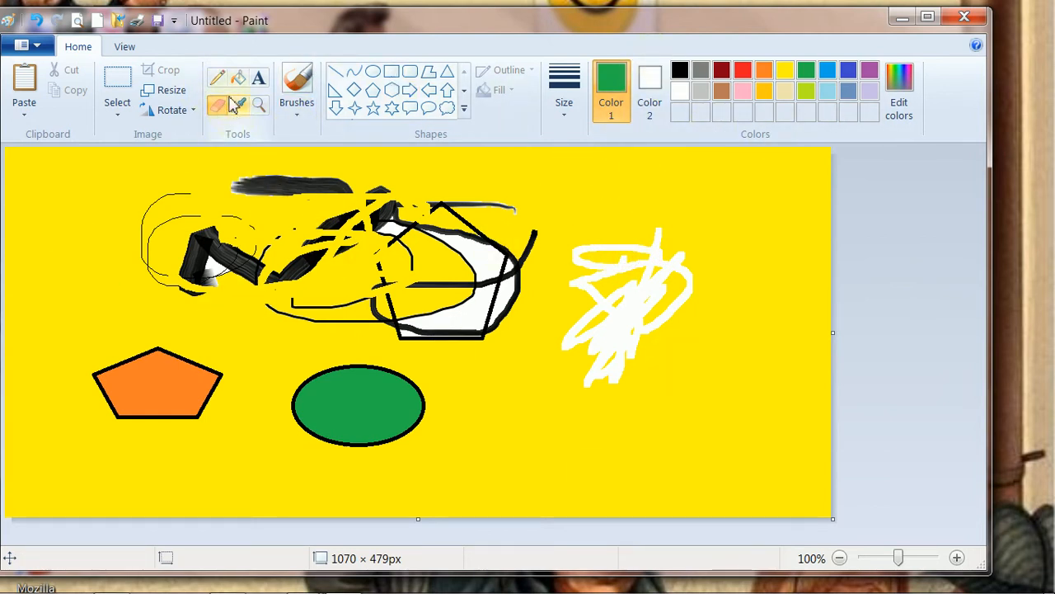
- Add the green text "typeing" just below the white scribble
click(258, 77)
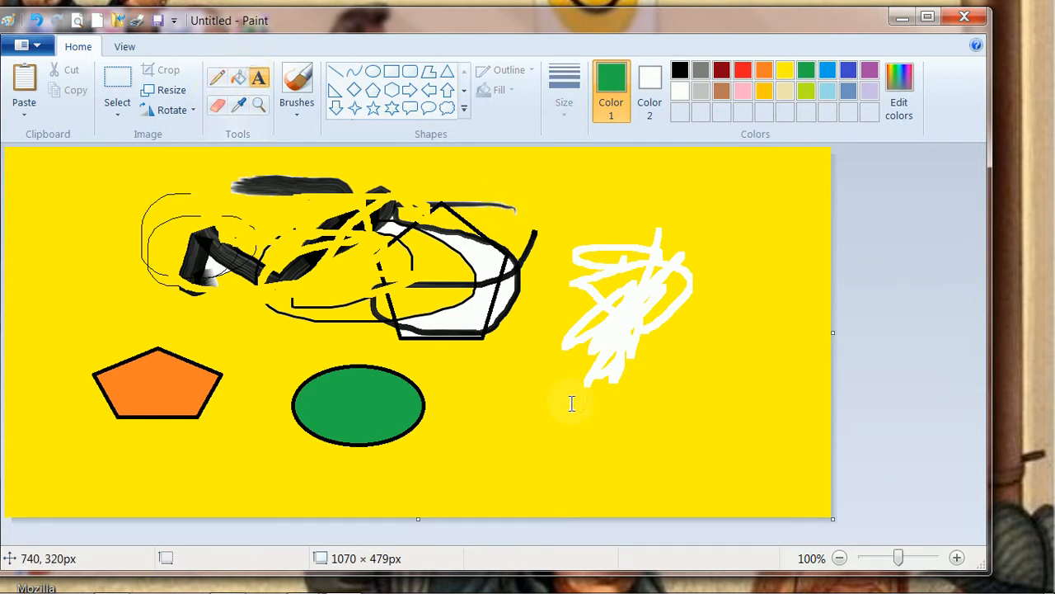
click(528, 413)
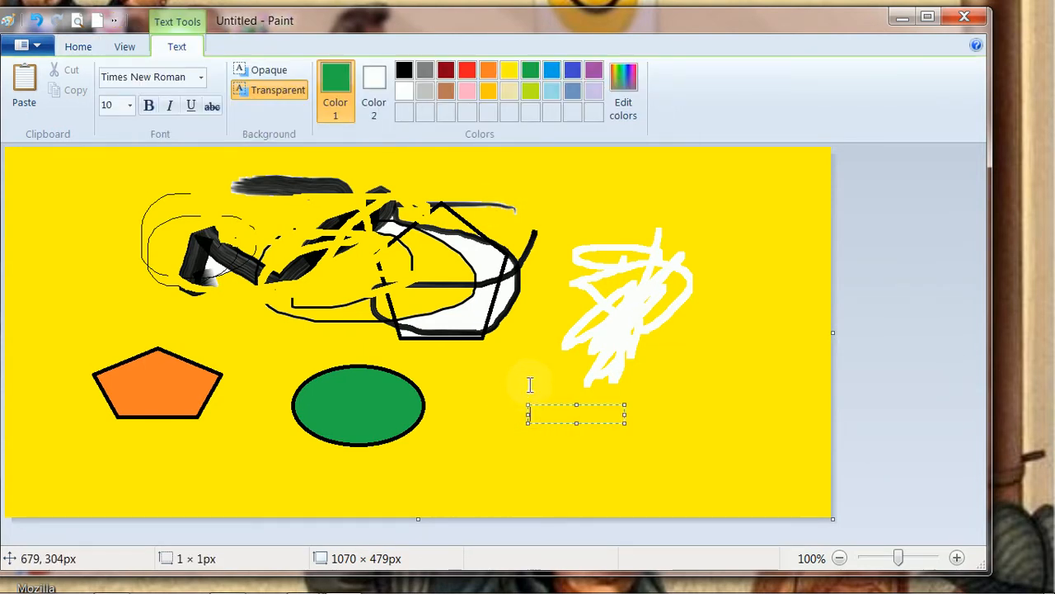
click(528, 384)
click(521, 402)
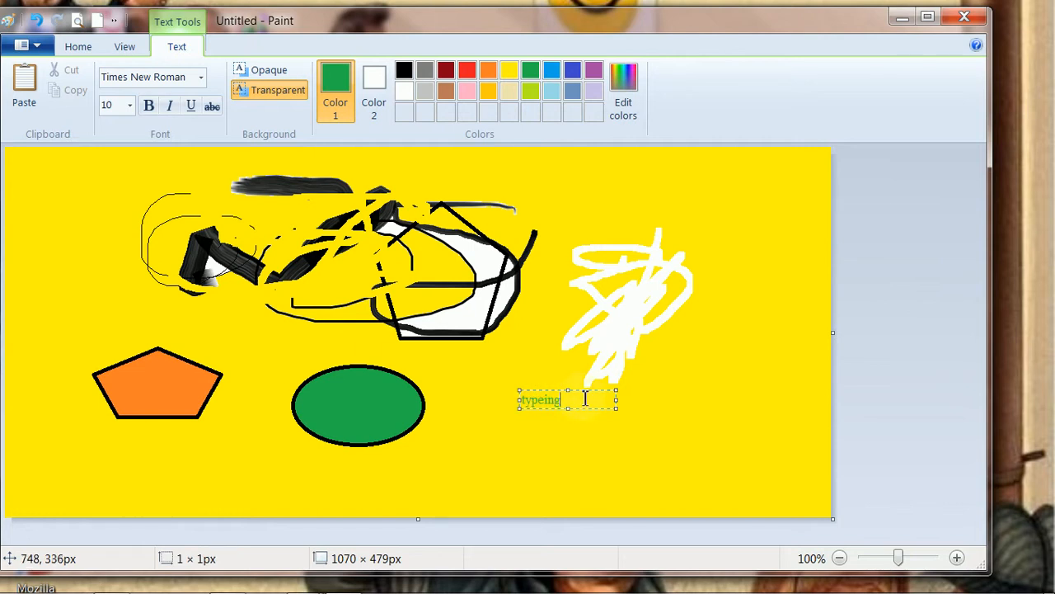
click(542, 443)
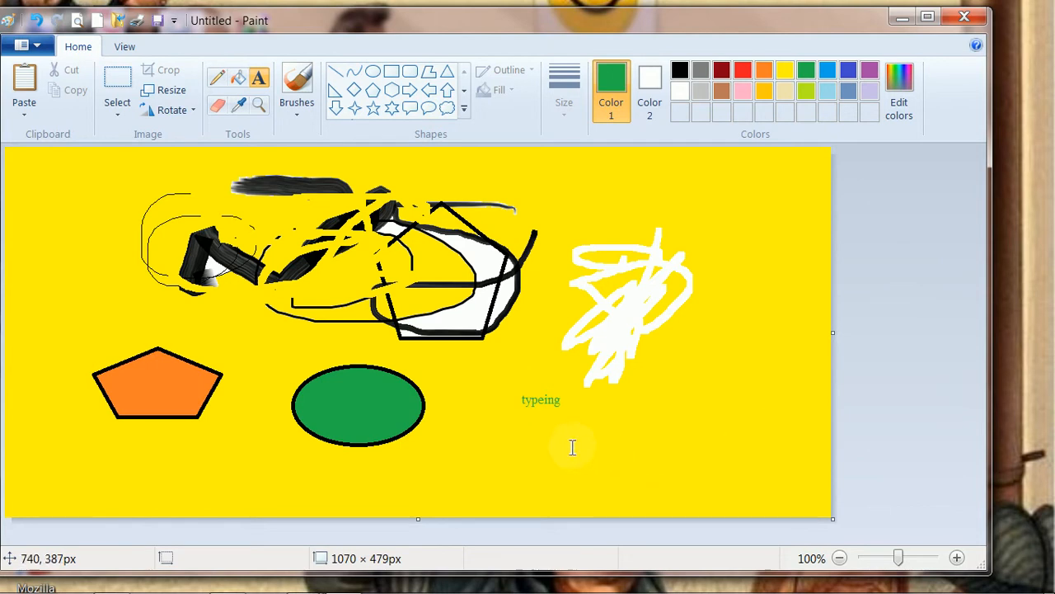
- Try to reselect the placed "typeing" text by drawing a new text box over it, and undo the text
click(548, 340)
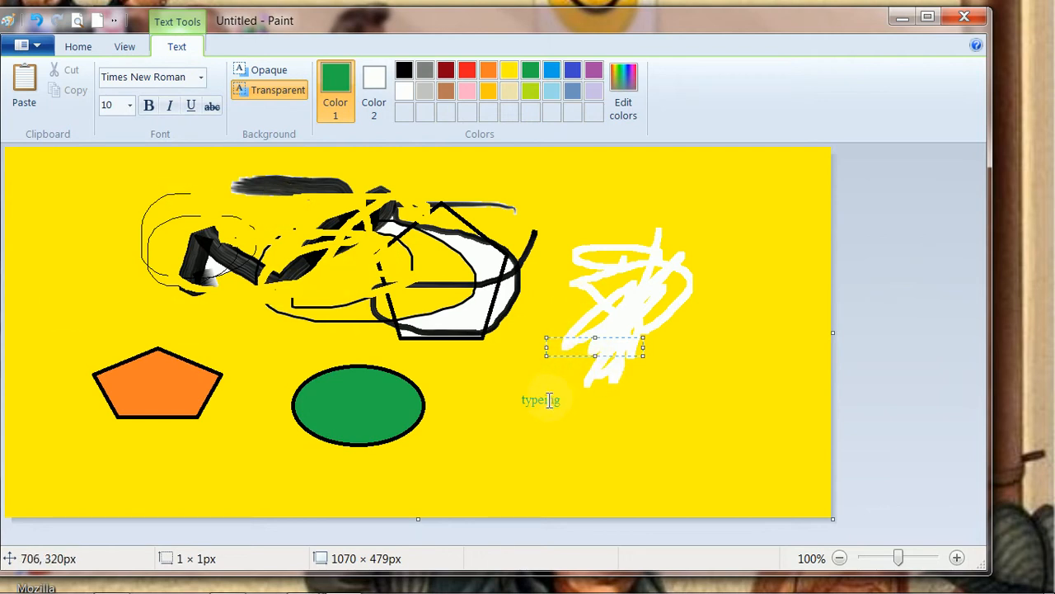
drag(511, 402, 610, 403)
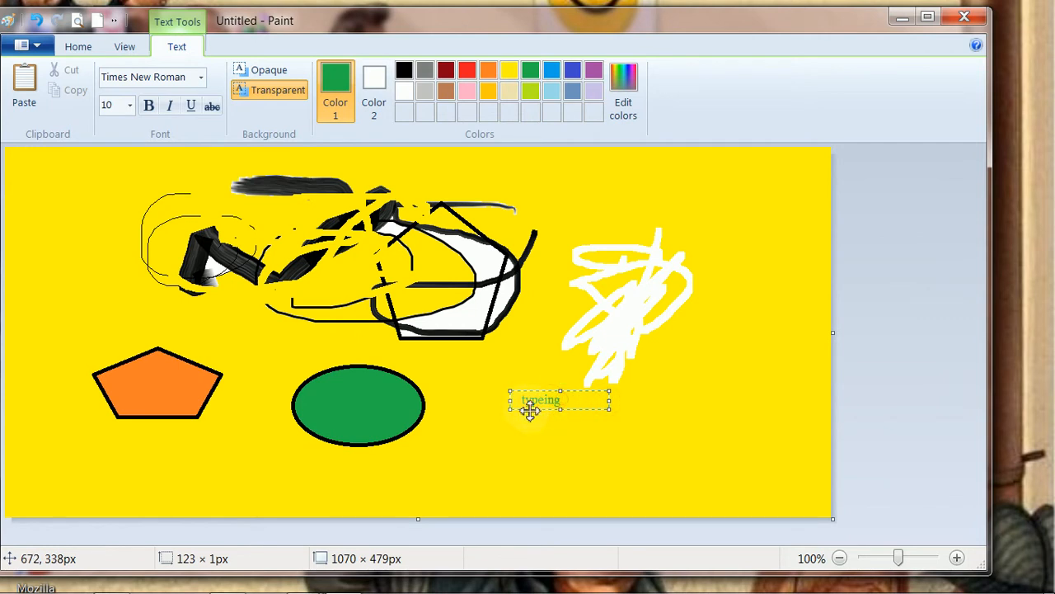
click(648, 363)
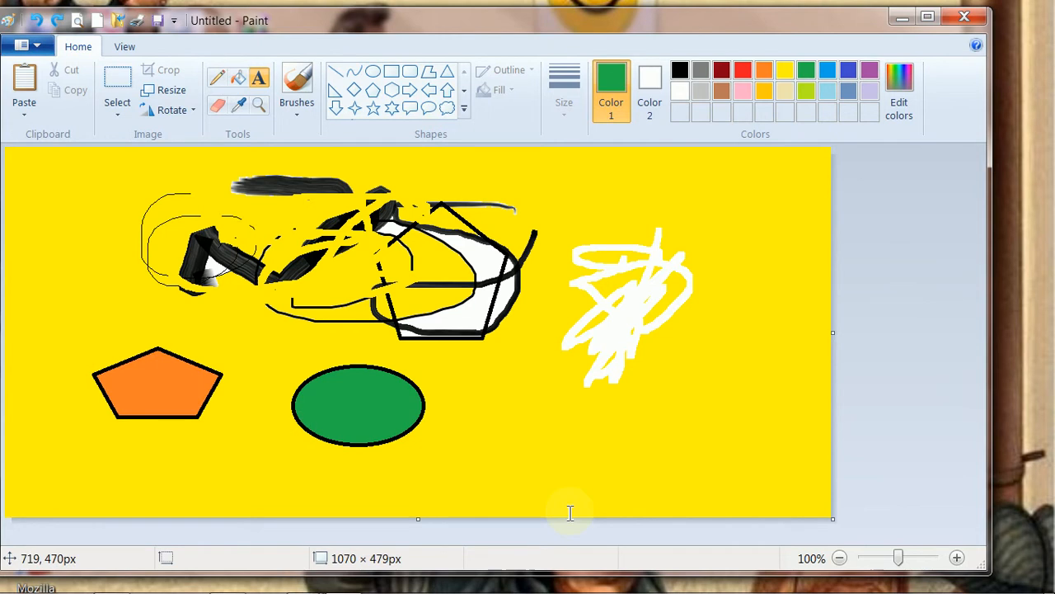
- Add the text "Wow!" below the white scribble and colour it orange
click(537, 406)
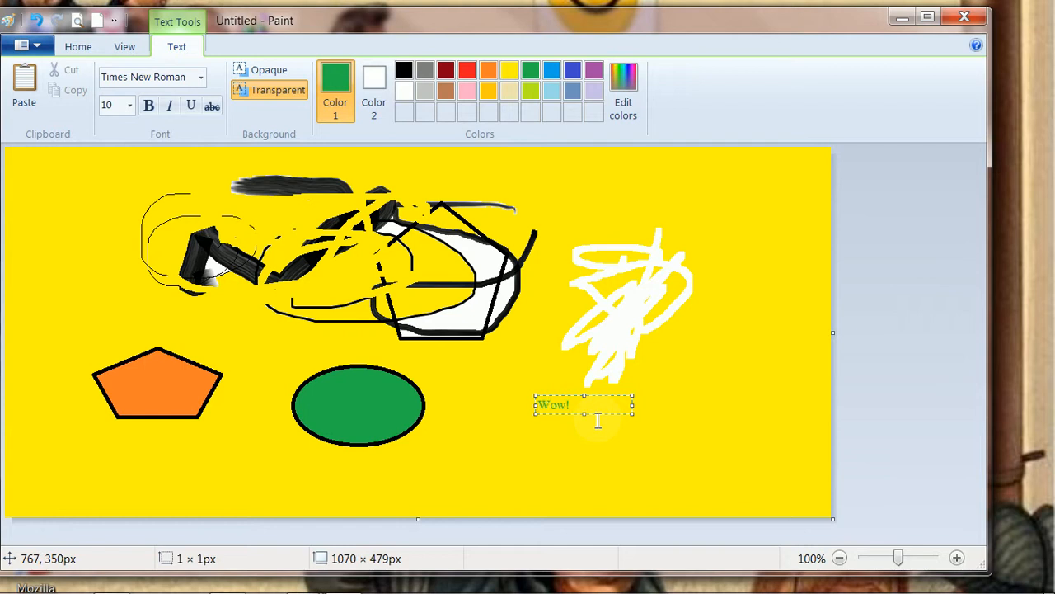
drag(596, 407, 534, 404)
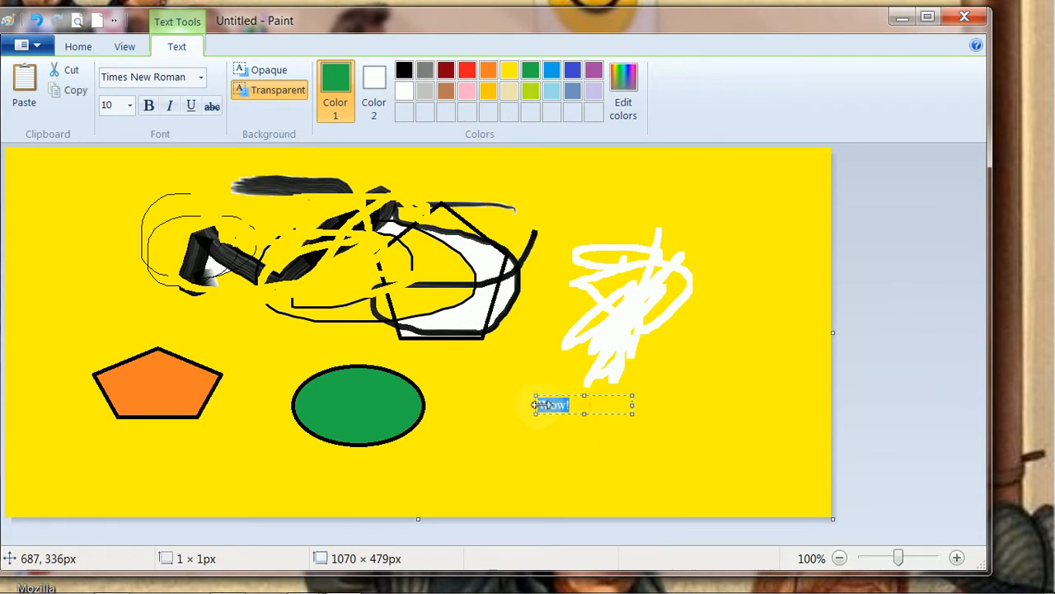
click(488, 72)
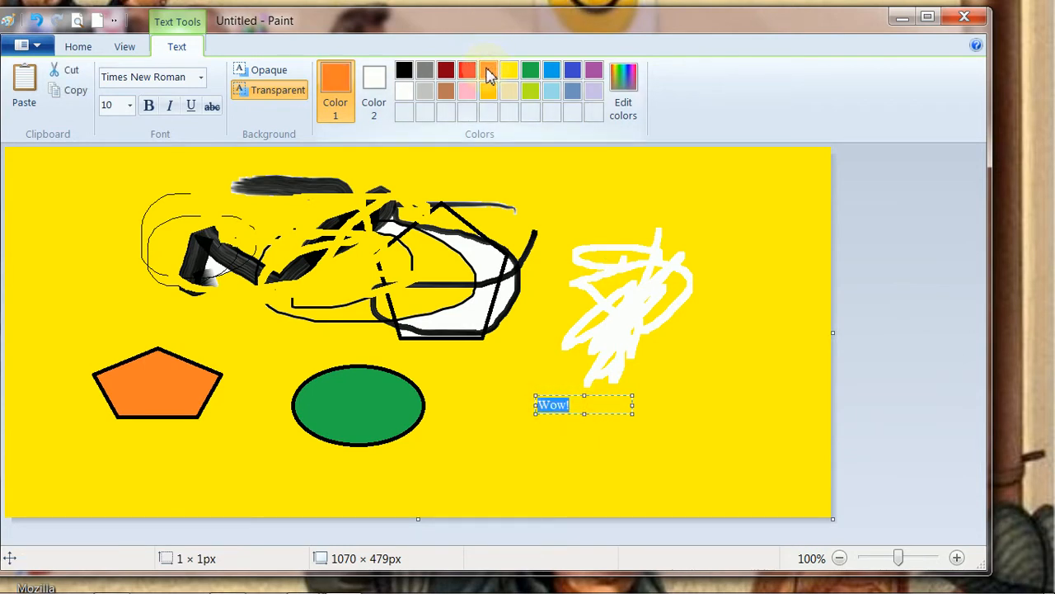
click(588, 404)
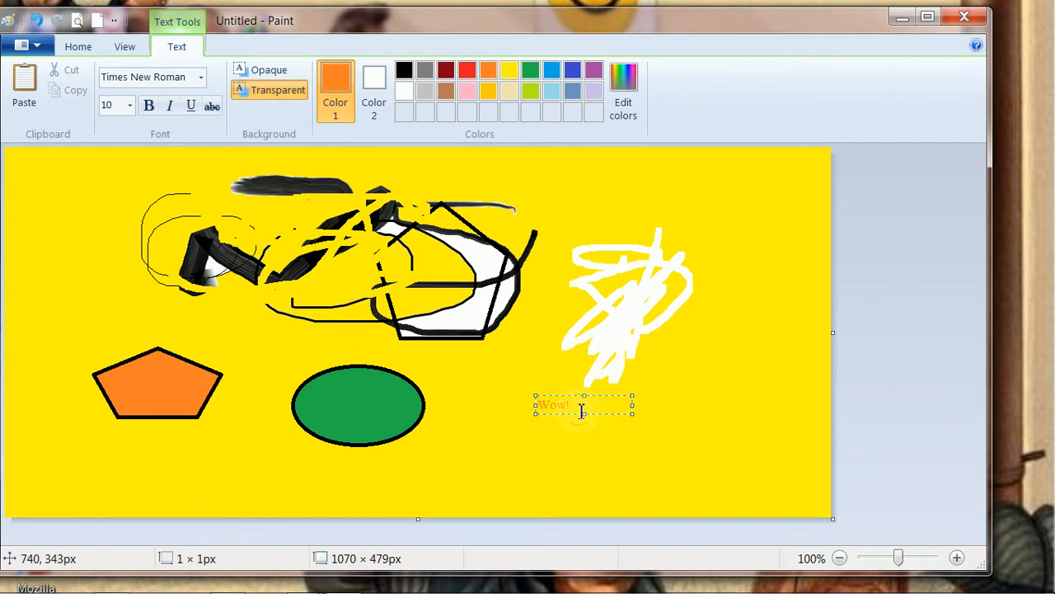
- Recolour the "Wow!" text black and commit it to the canvas
drag(580, 408, 536, 404)
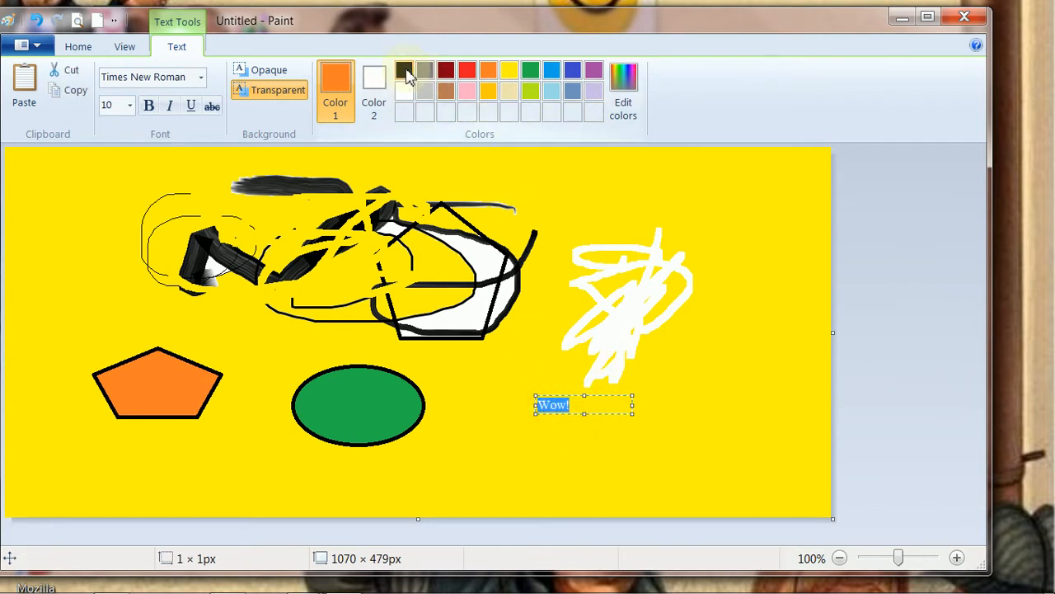
click(404, 70)
click(602, 405)
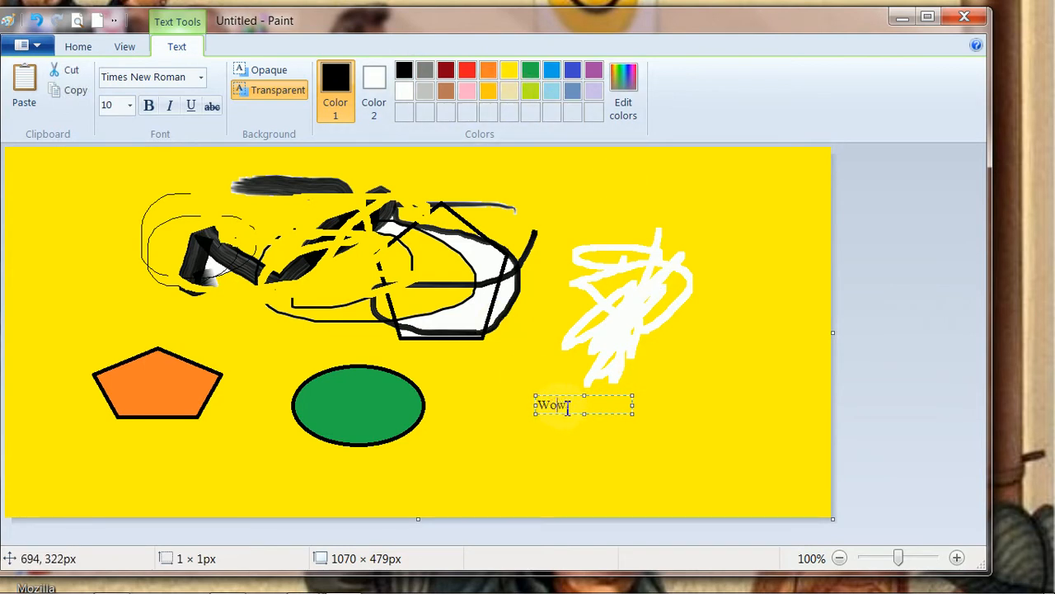
click(564, 265)
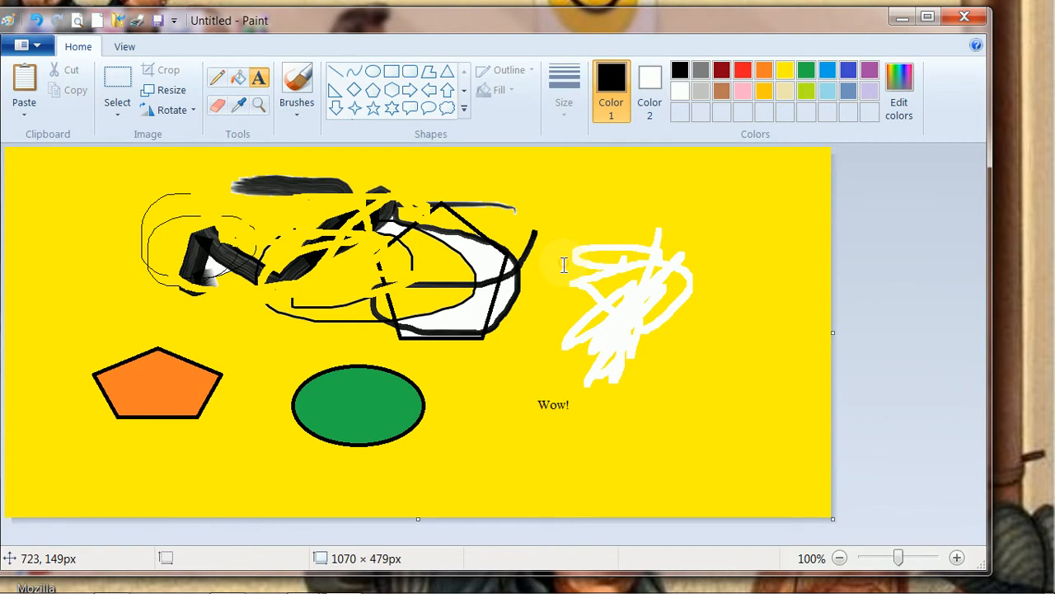
- Create a text box of about 304 × 151 px over the white scribble and enter "WOW!!!" in it
click(556, 264)
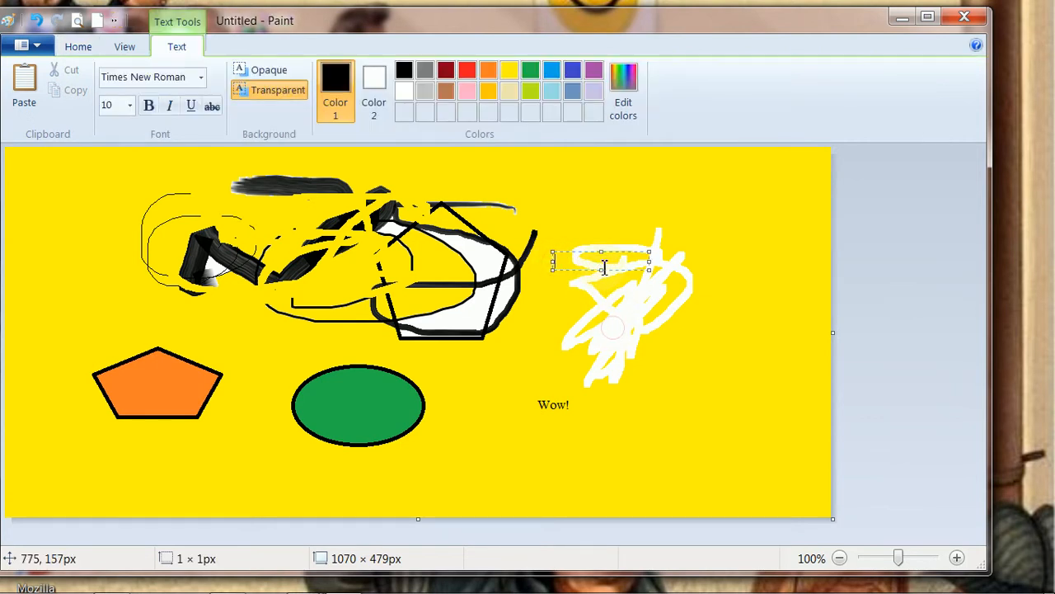
drag(599, 268, 606, 364)
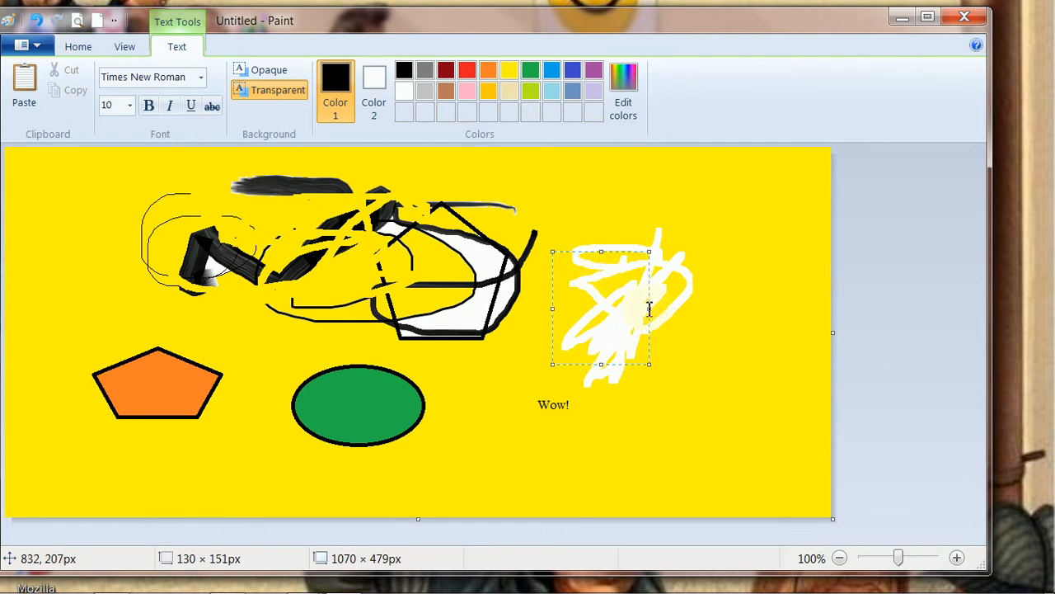
drag(651, 310, 783, 308)
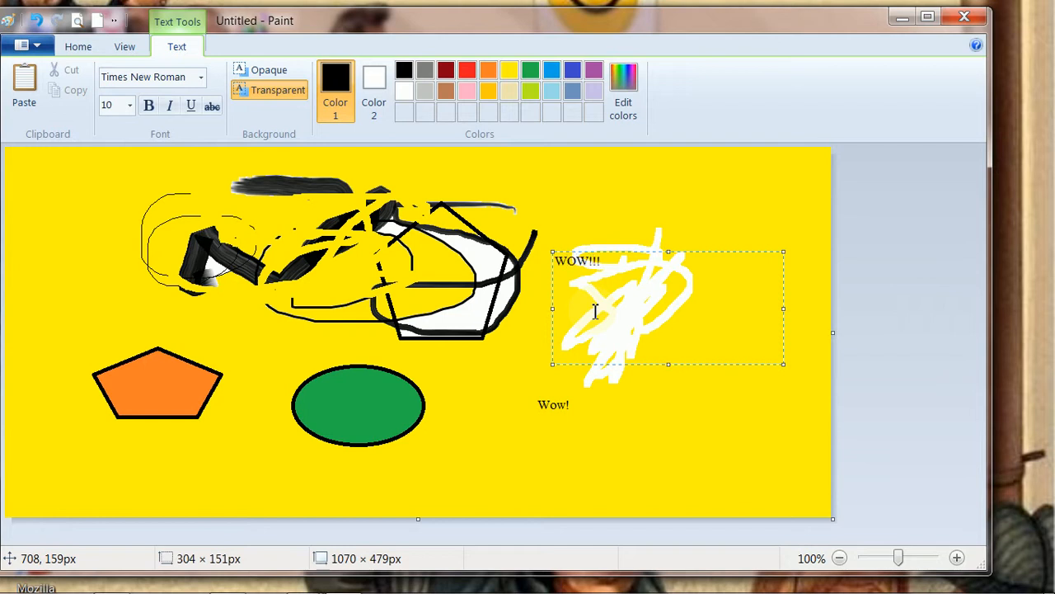
- Set the font size of the "WOW!!!" text to 48
drag(611, 263, 562, 263)
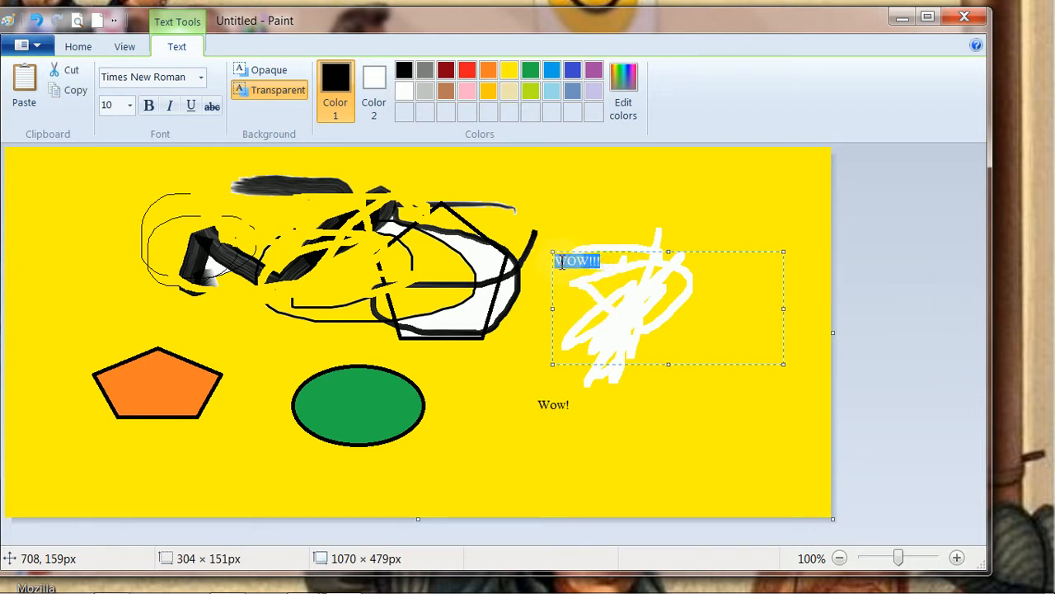
click(129, 105)
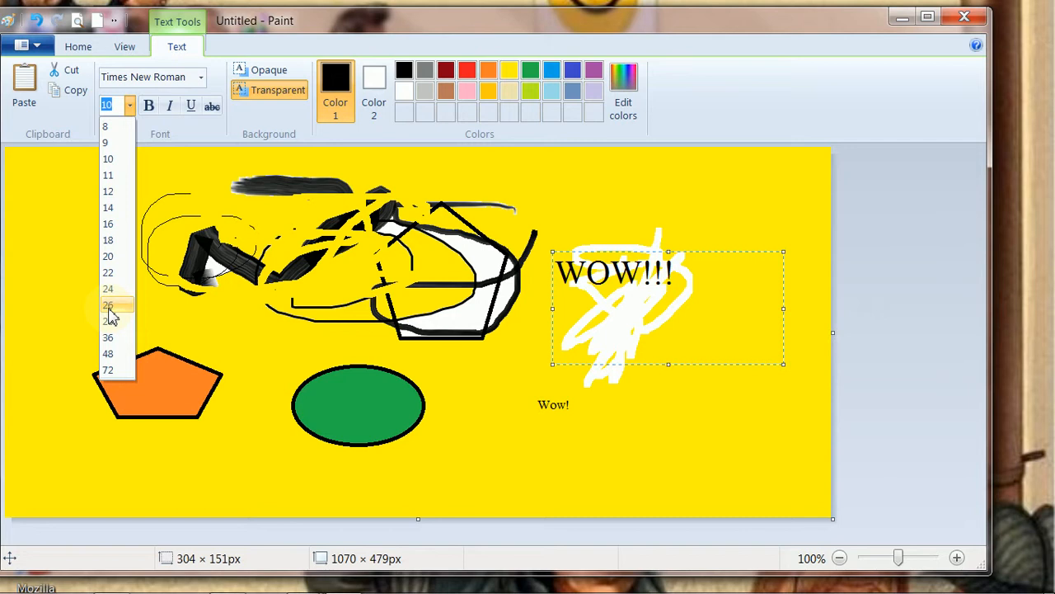
click(113, 360)
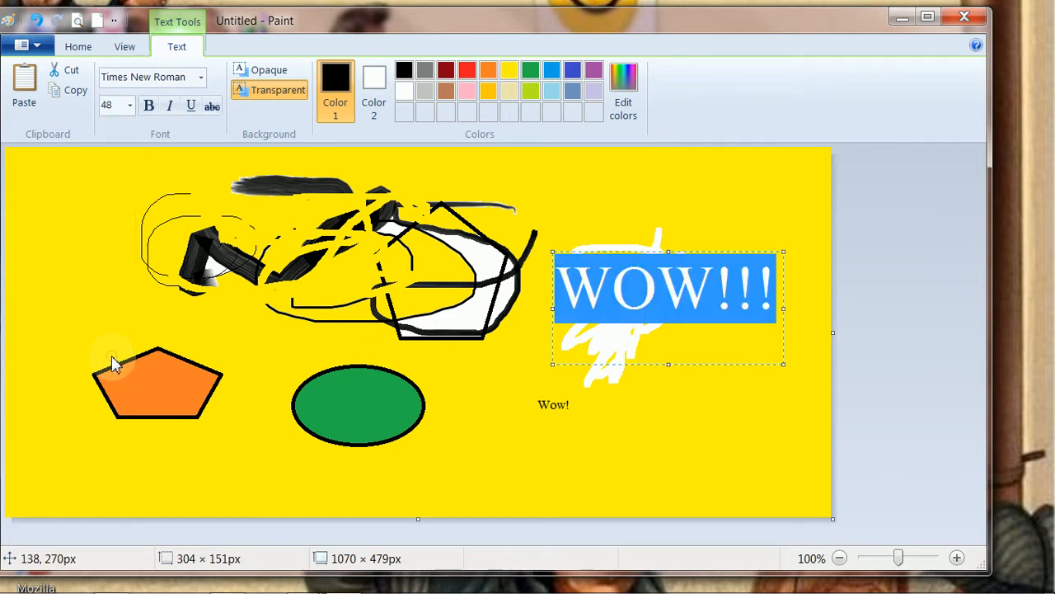
- Colour only the letter O of the "WOW!!!" text orange
click(698, 322)
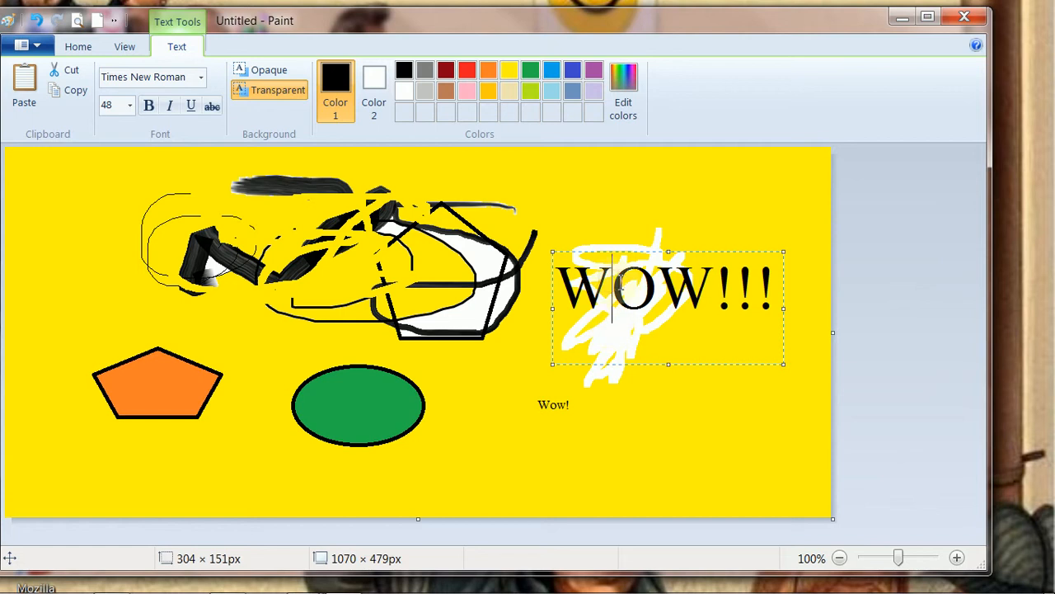
drag(617, 290, 657, 290)
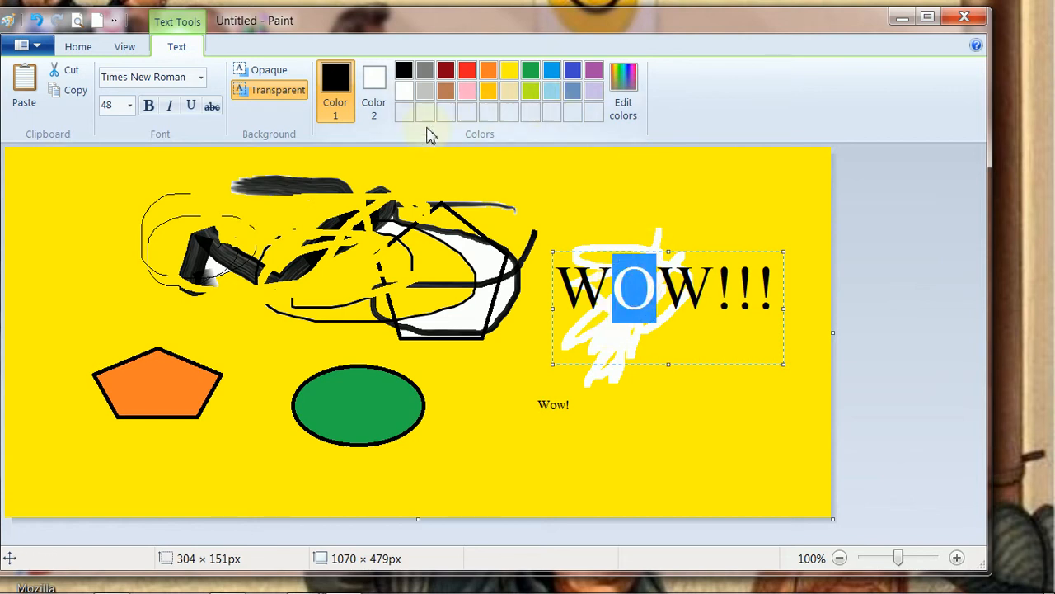
click(488, 71)
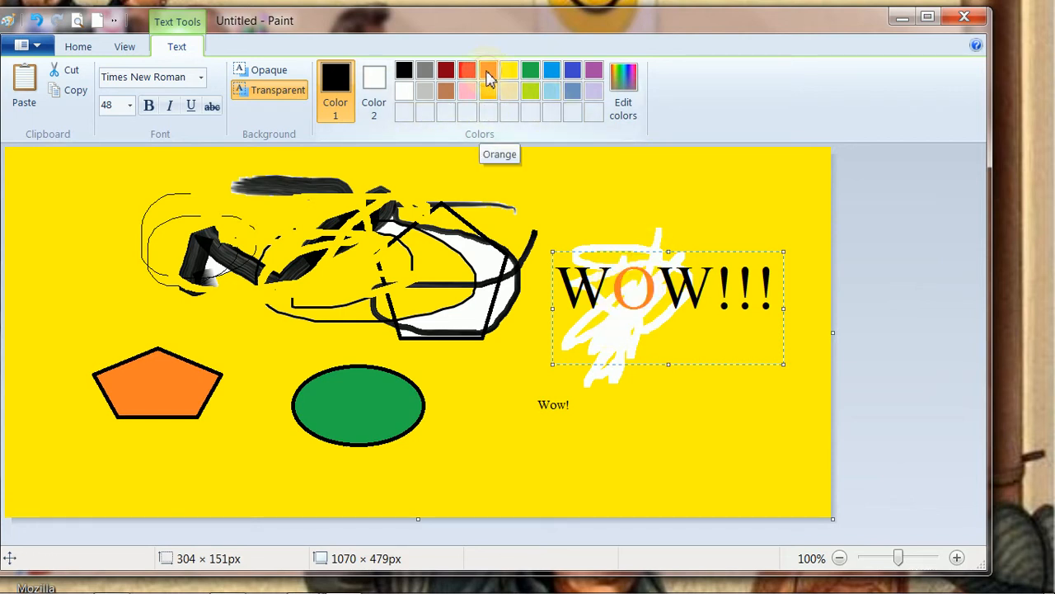
- Apply orange to the letter O and green to the middle exclamation mark of the "WOW!!!" text
click(488, 71)
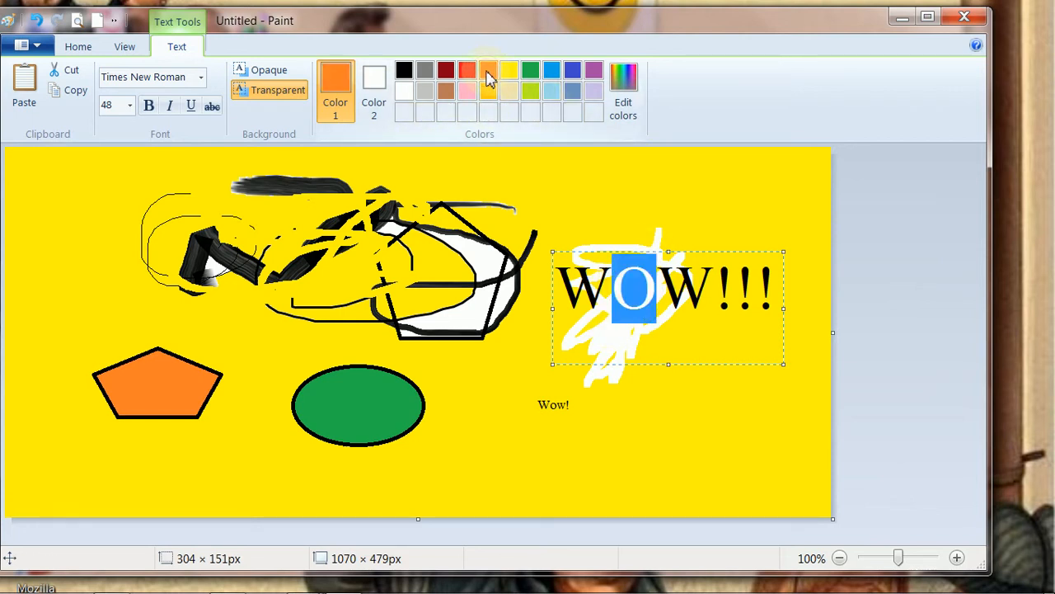
click(736, 286)
drag(737, 286, 755, 287)
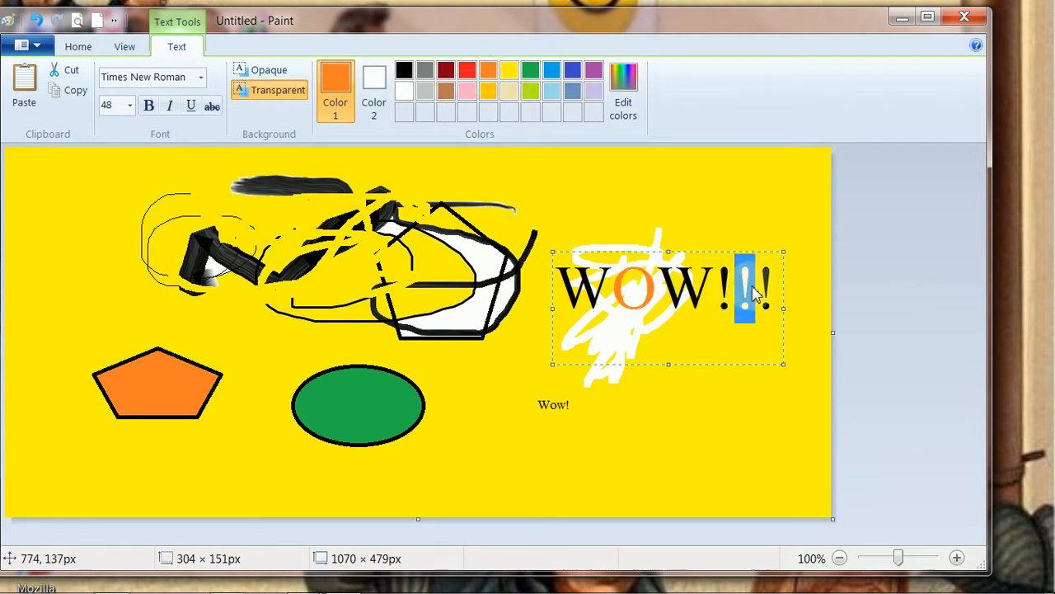
click(531, 72)
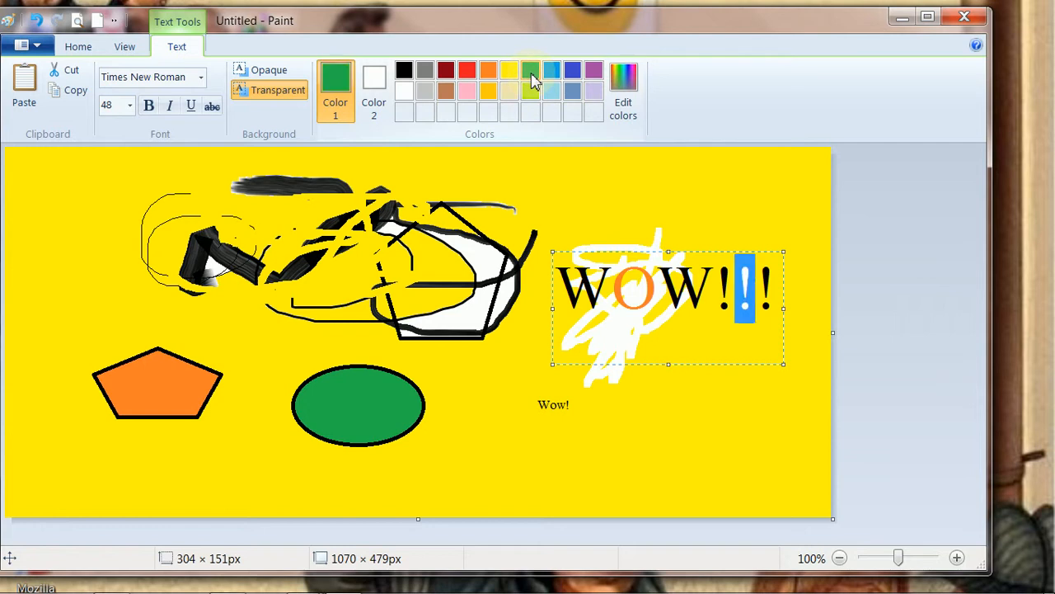
click(614, 343)
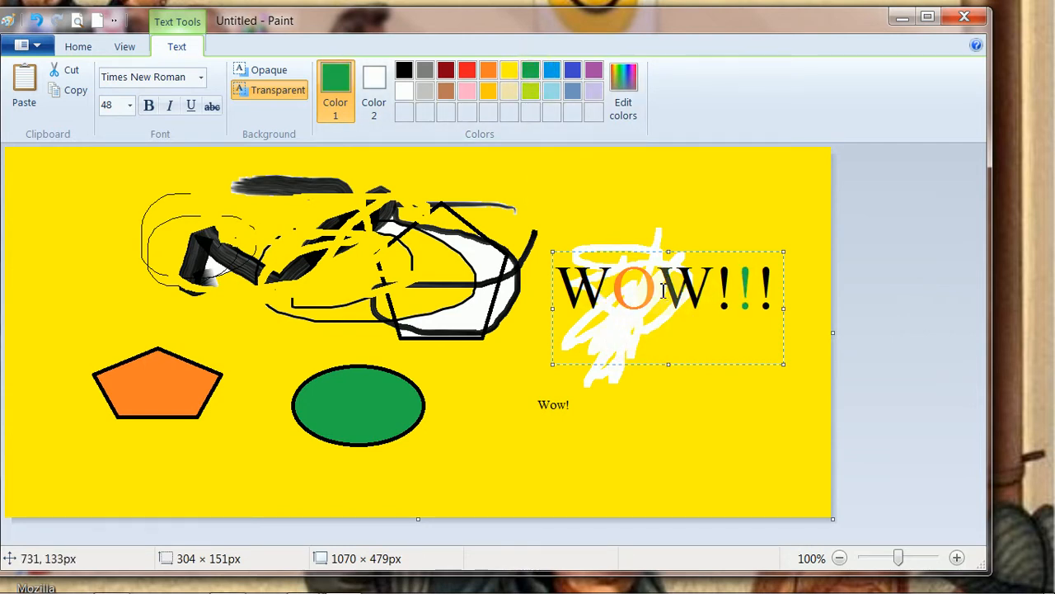
- Colour the second W of the "WOW!!!" text red
drag(659, 289, 714, 290)
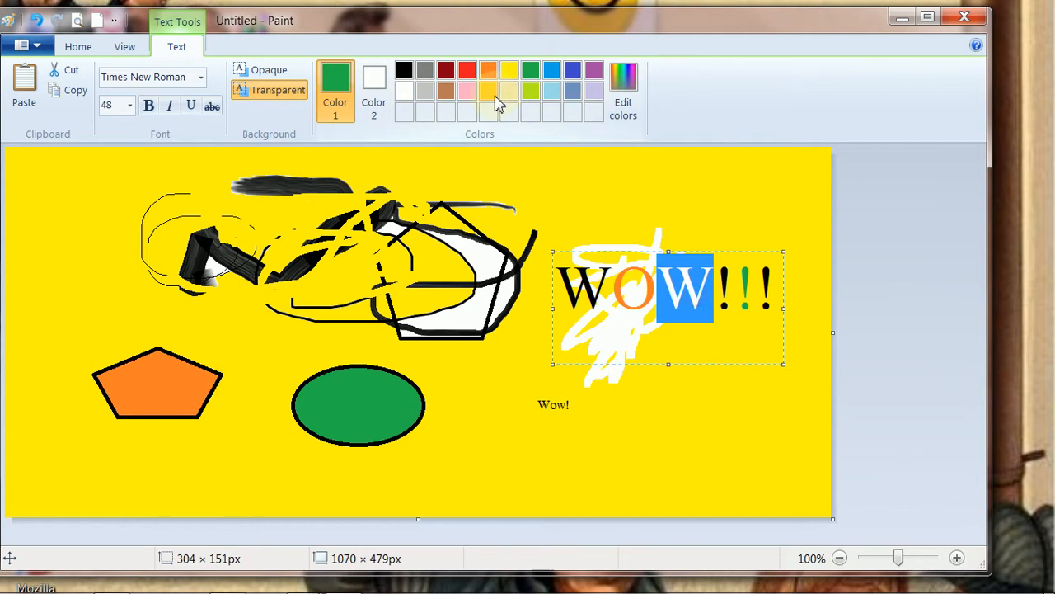
click(449, 73)
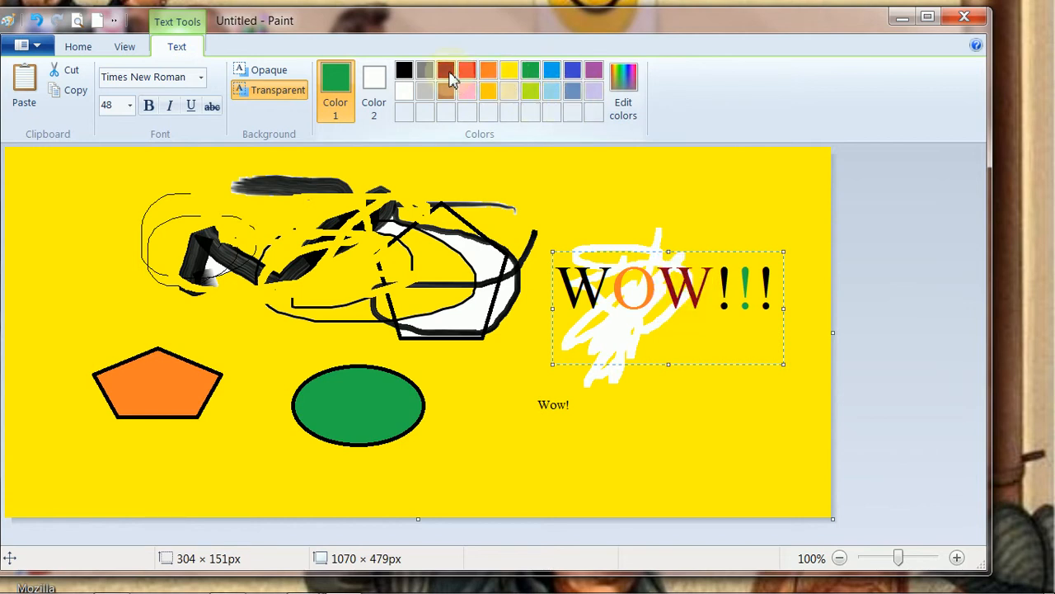
click(467, 71)
click(615, 342)
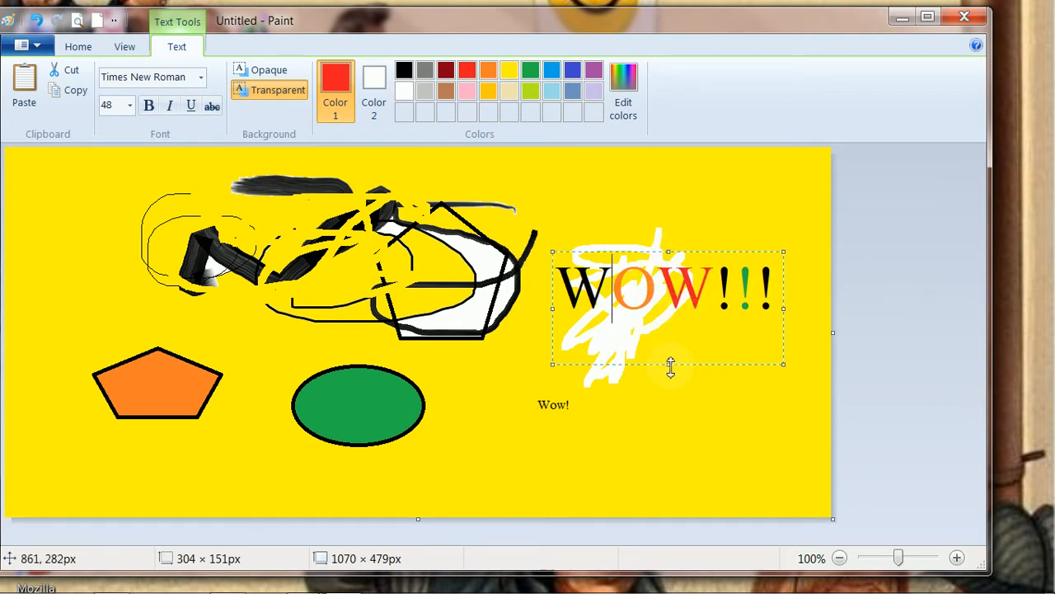
- Shrink the "WOW!!!" text box to 304 × 100 px, give it an opaque blue background, and commit it to the canvas
drag(670, 364, 666, 324)
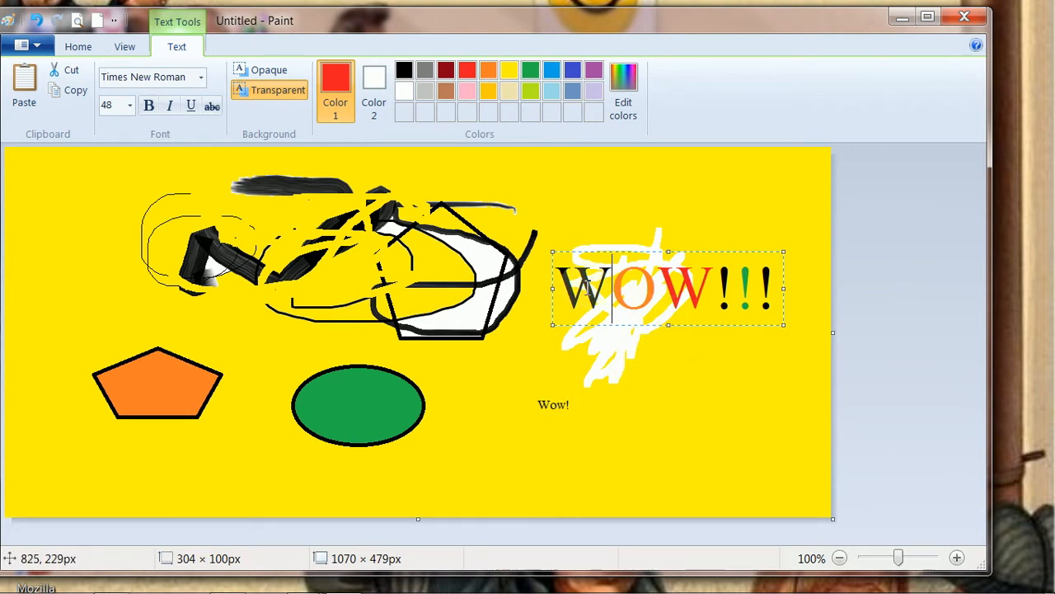
click(277, 72)
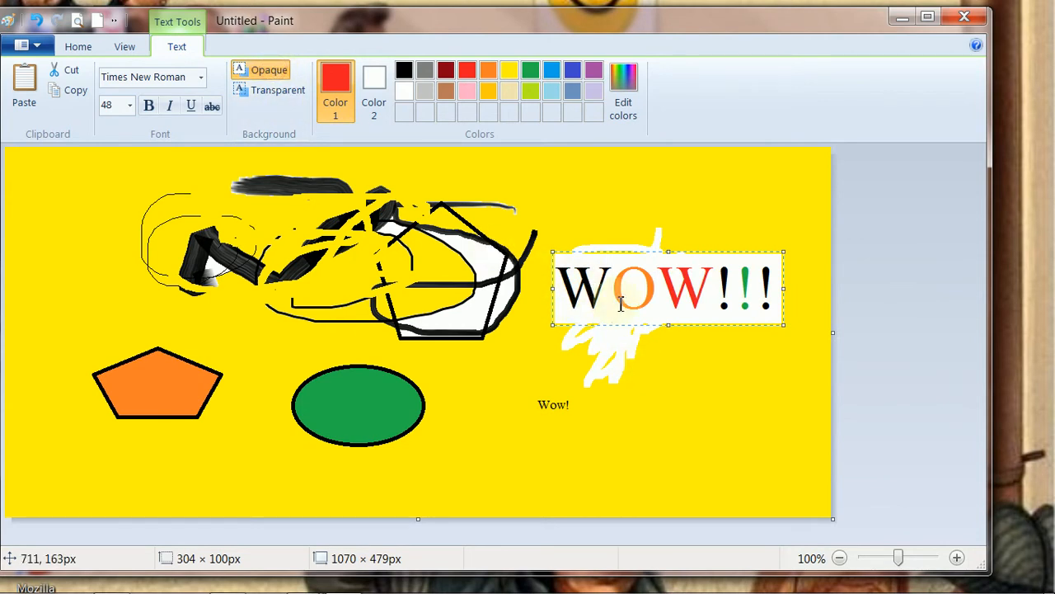
click(375, 87)
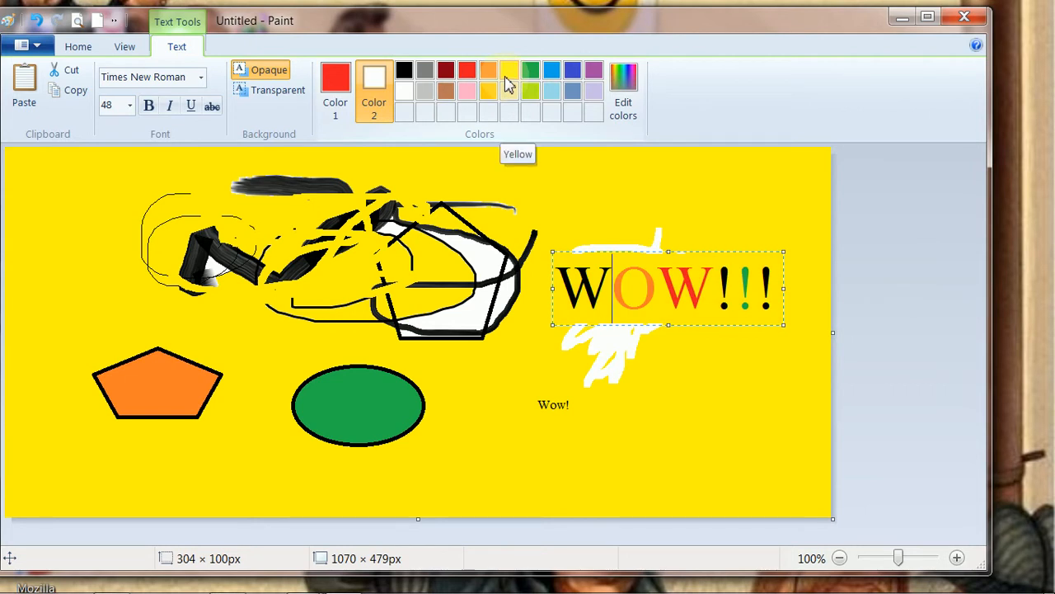
click(573, 75)
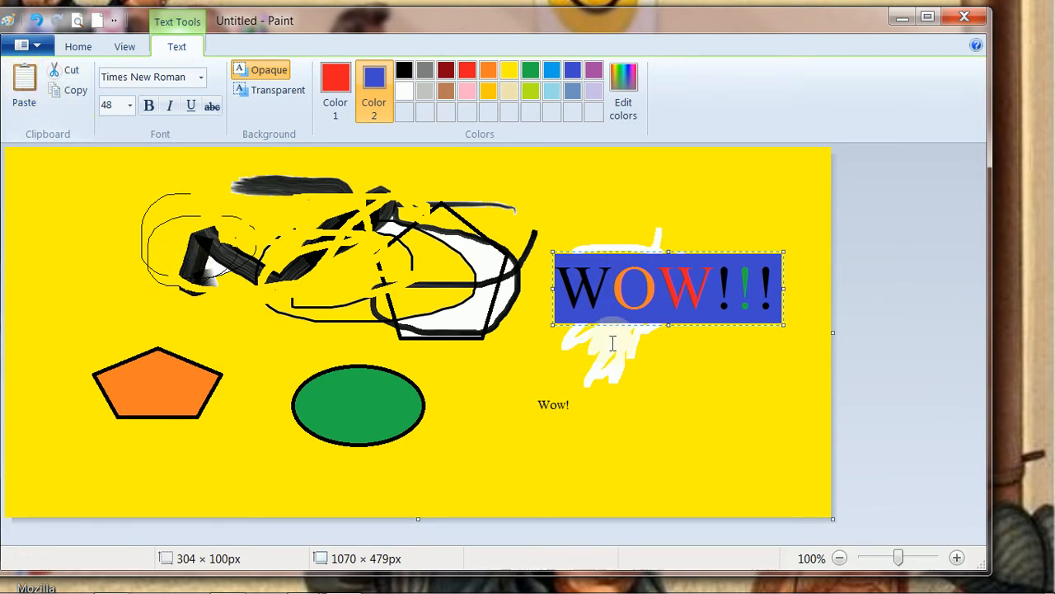
click(522, 370)
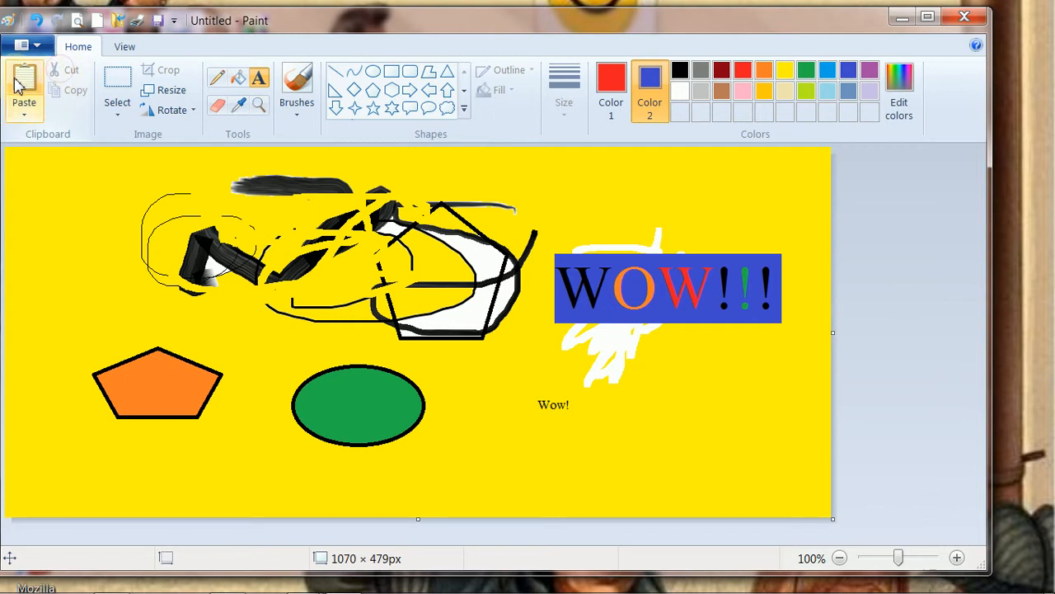
click(114, 93)
drag(573, 281, 625, 279)
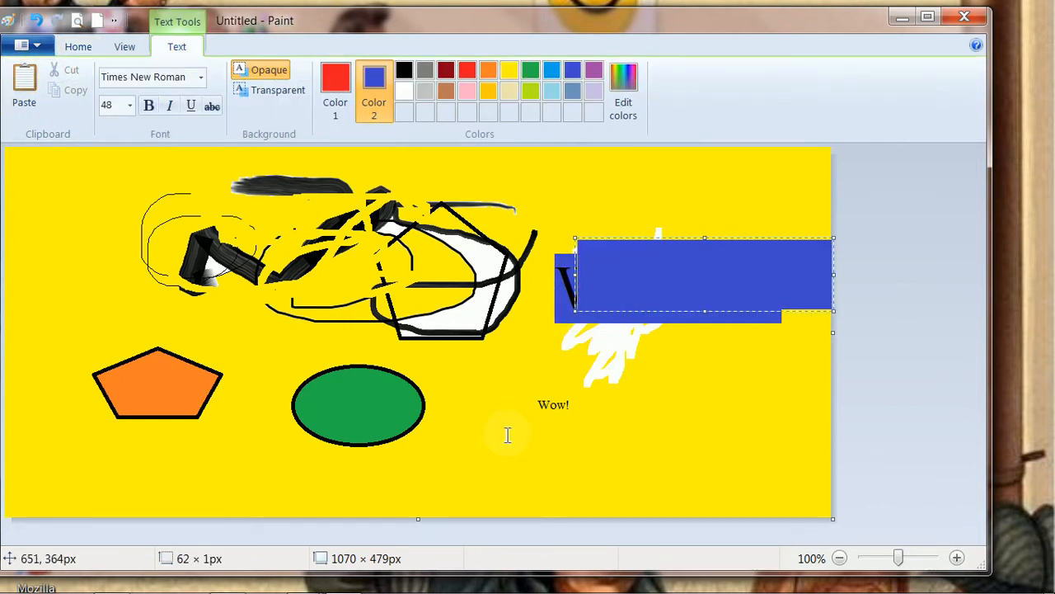
click(525, 402)
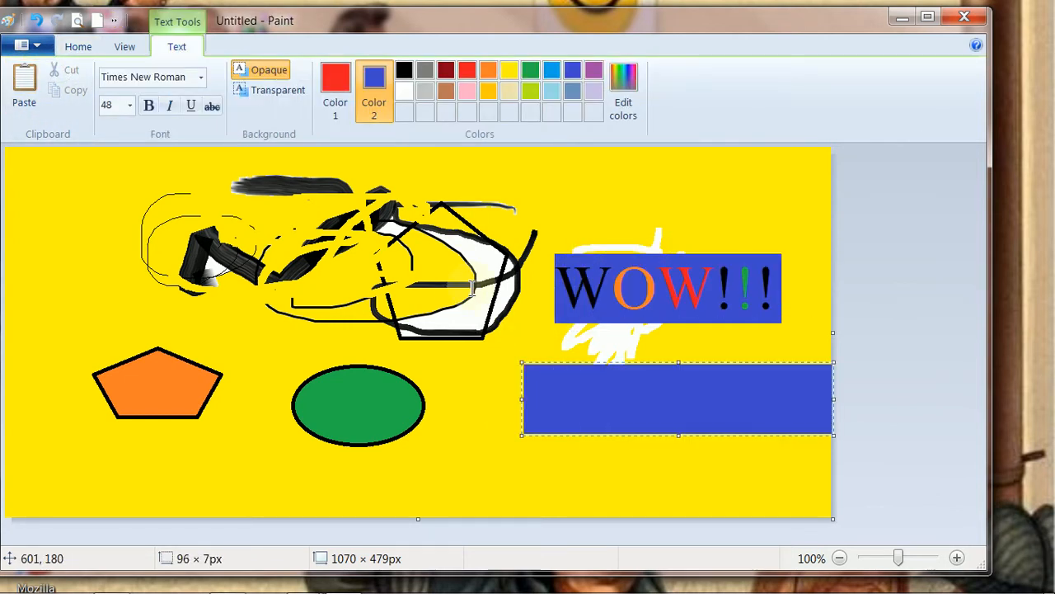
click(363, 320)
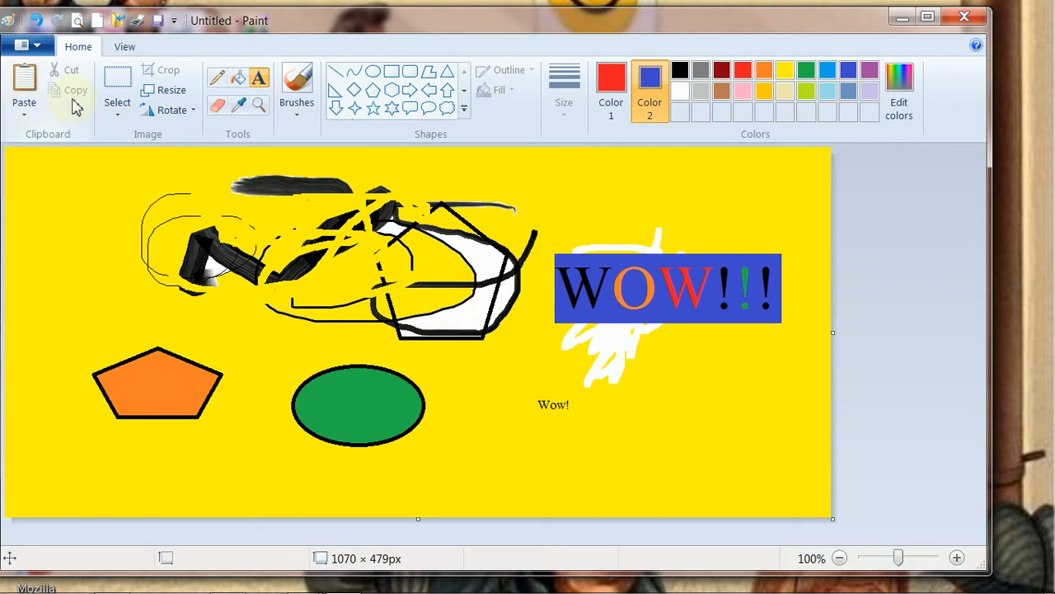
- Show the gridlines and rulers on the canvas
click(126, 50)
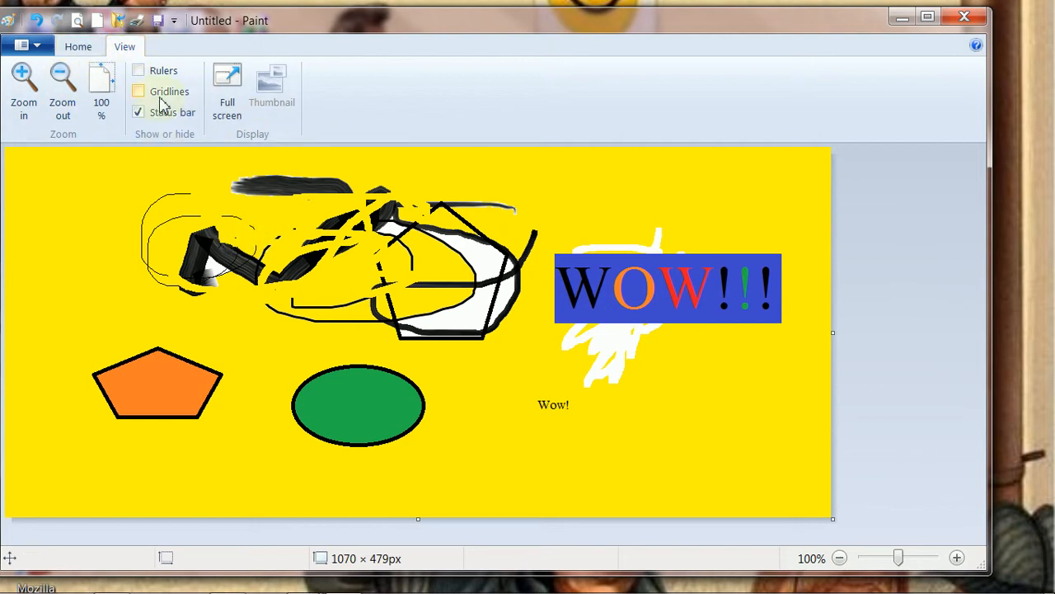
click(139, 92)
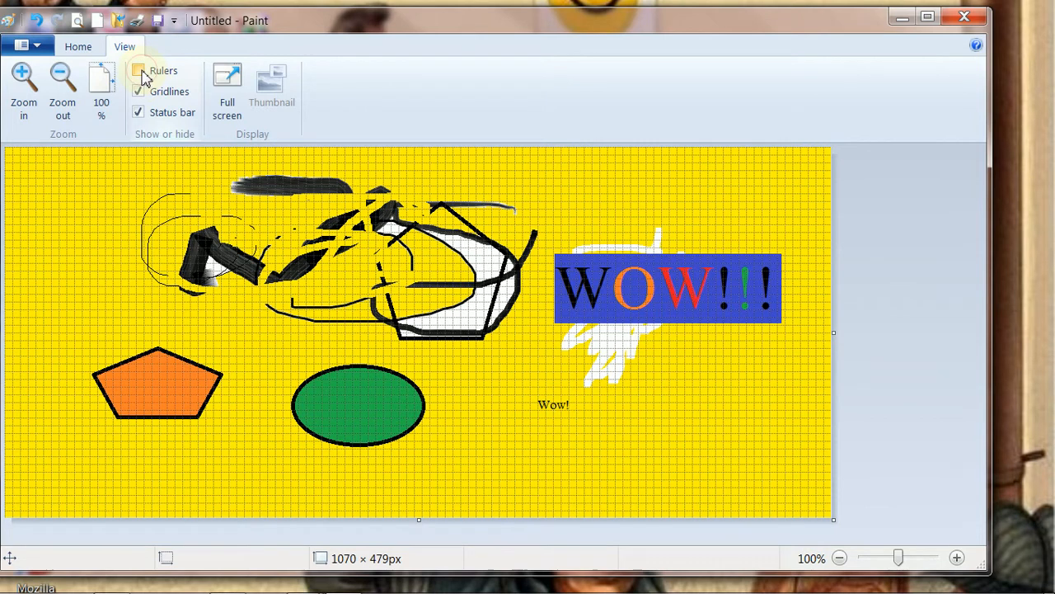
click(138, 71)
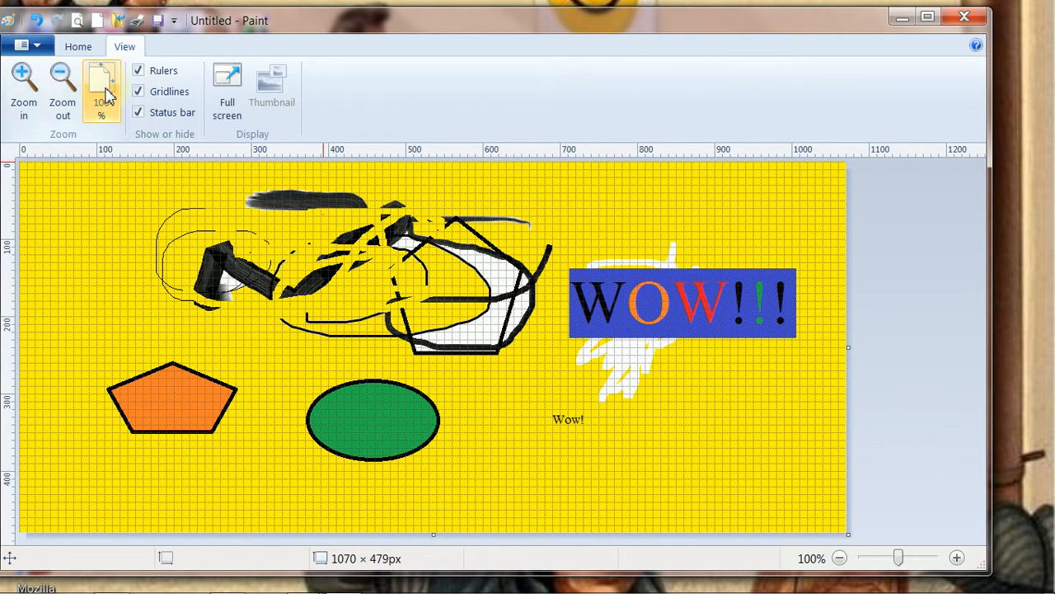
- Zoom the picture in to 200% and out again, returning to 100%
click(23, 79)
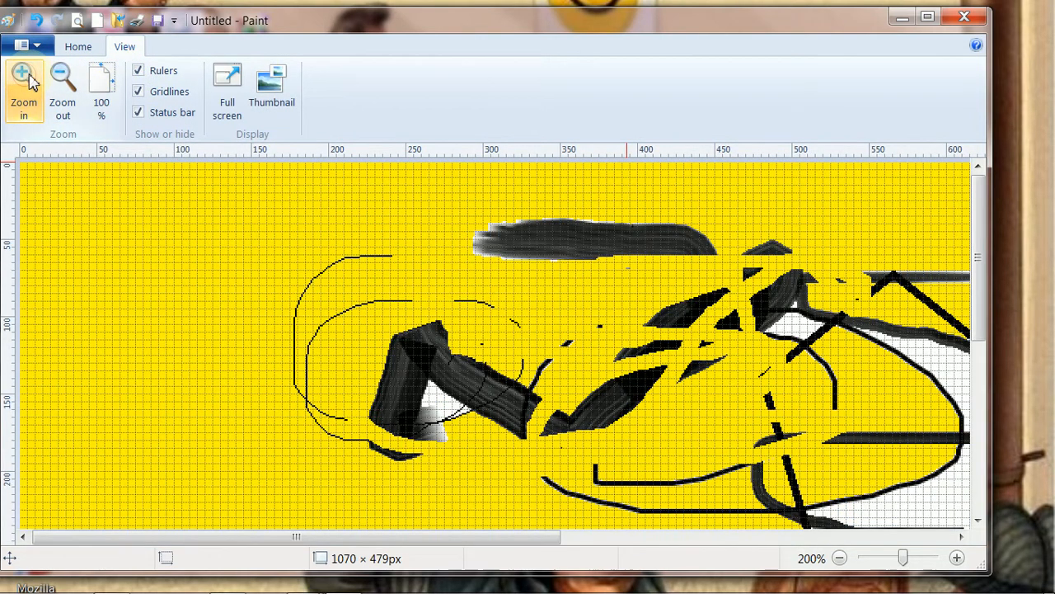
click(62, 78)
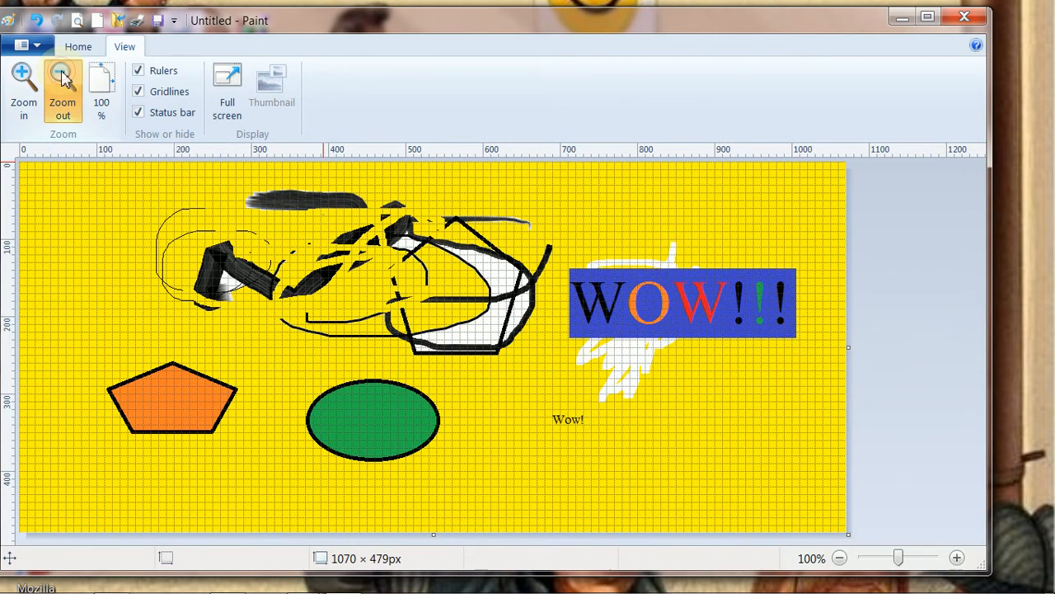
click(62, 78)
click(23, 79)
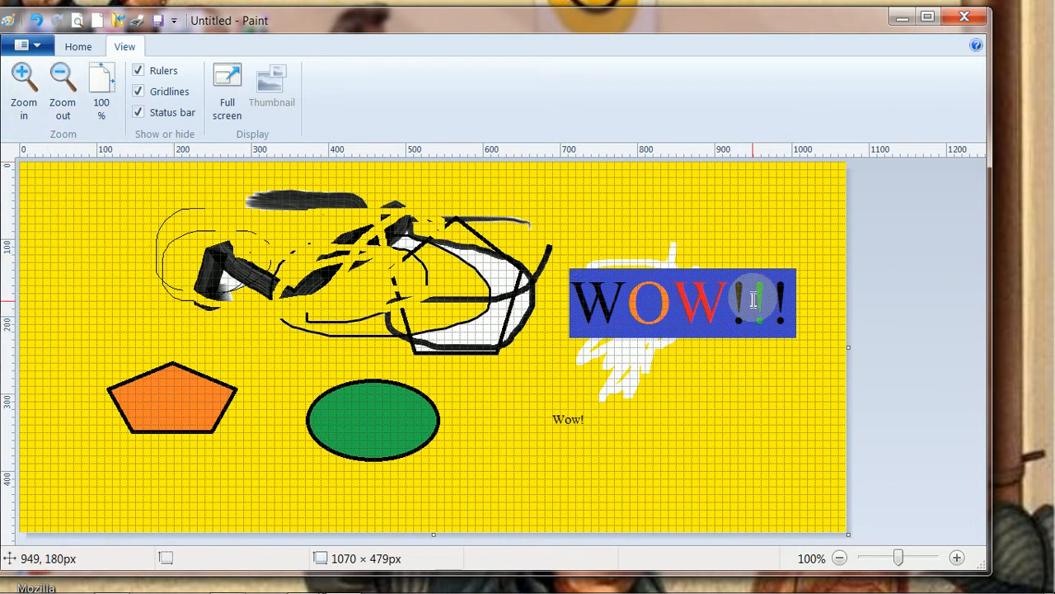
- Rotate the whole picture right 90°, by 180°, and left 90°
click(78, 47)
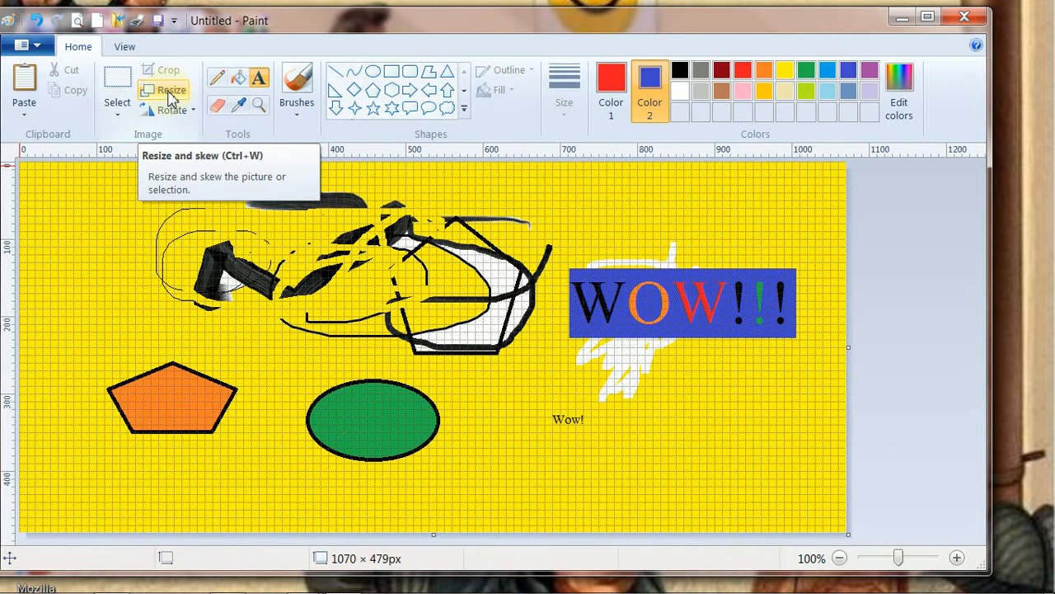
click(171, 115)
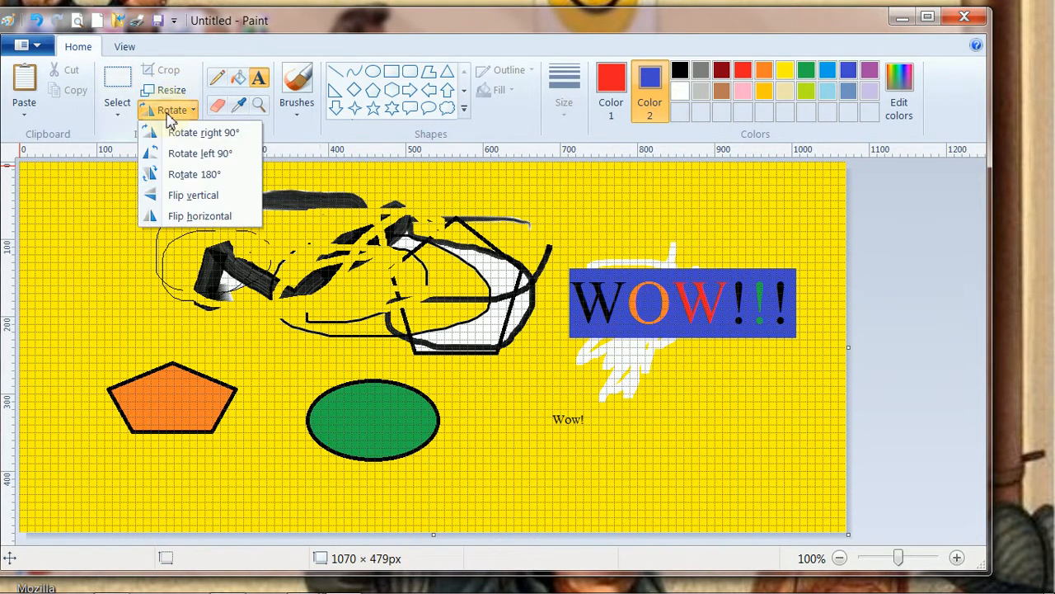
click(169, 134)
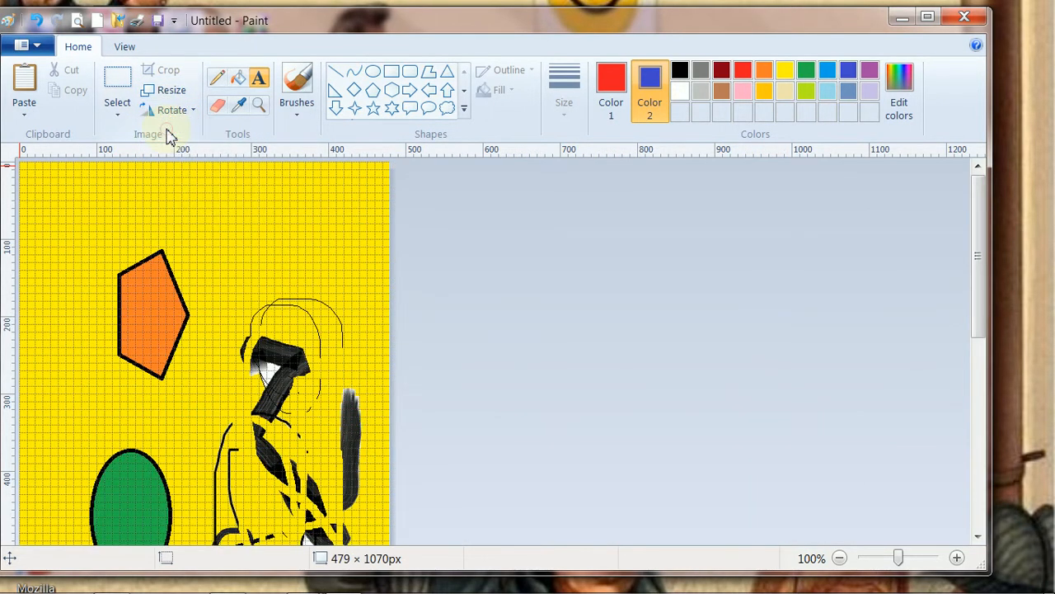
click(169, 112)
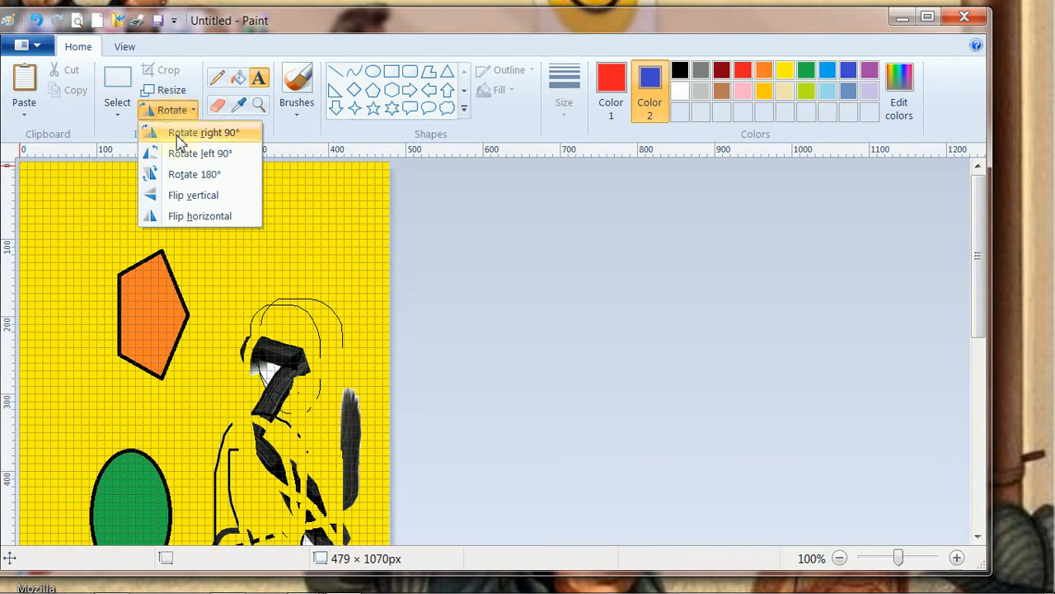
click(182, 175)
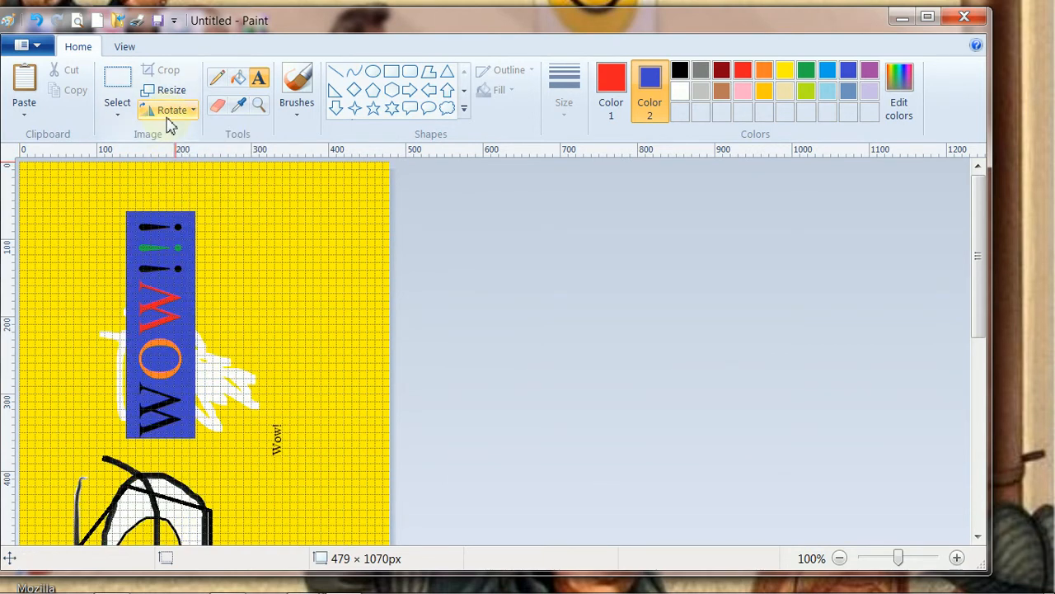
click(169, 111)
click(173, 153)
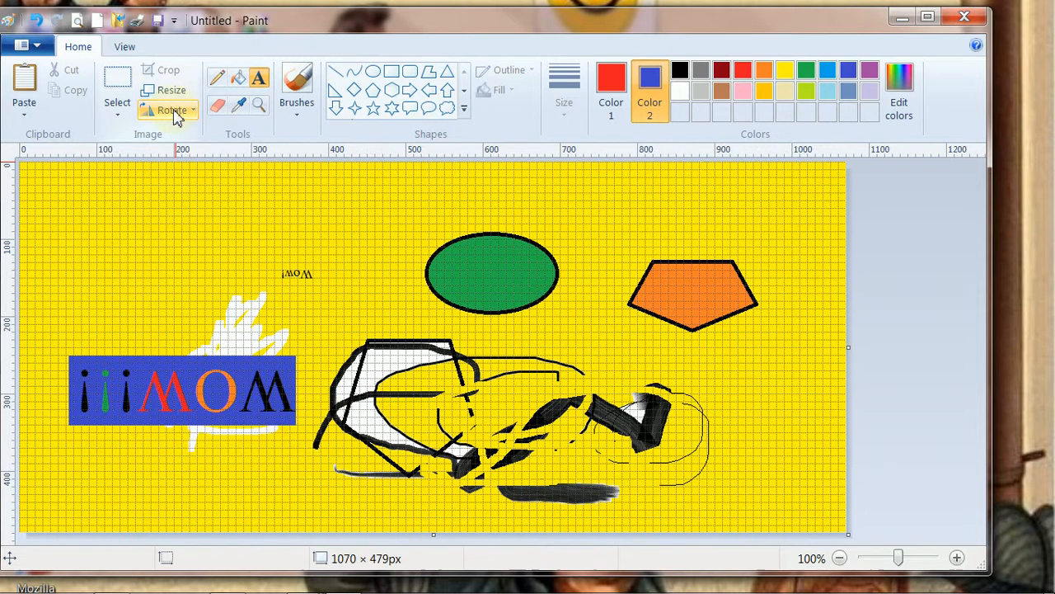
- Rotate the picture right 90° twice to bring it back upright
click(173, 112)
click(179, 138)
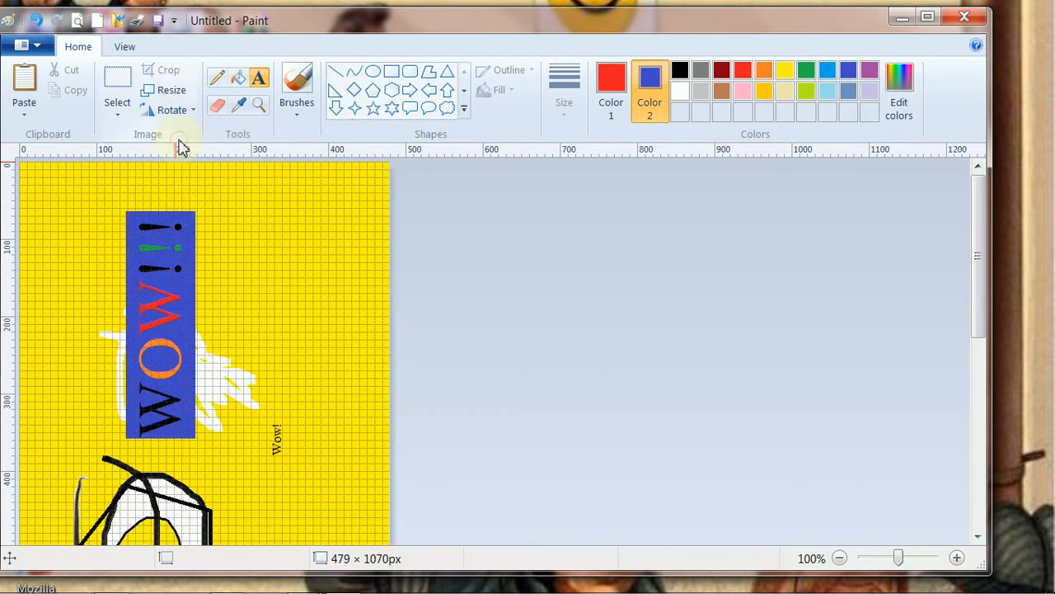
click(174, 110)
click(164, 134)
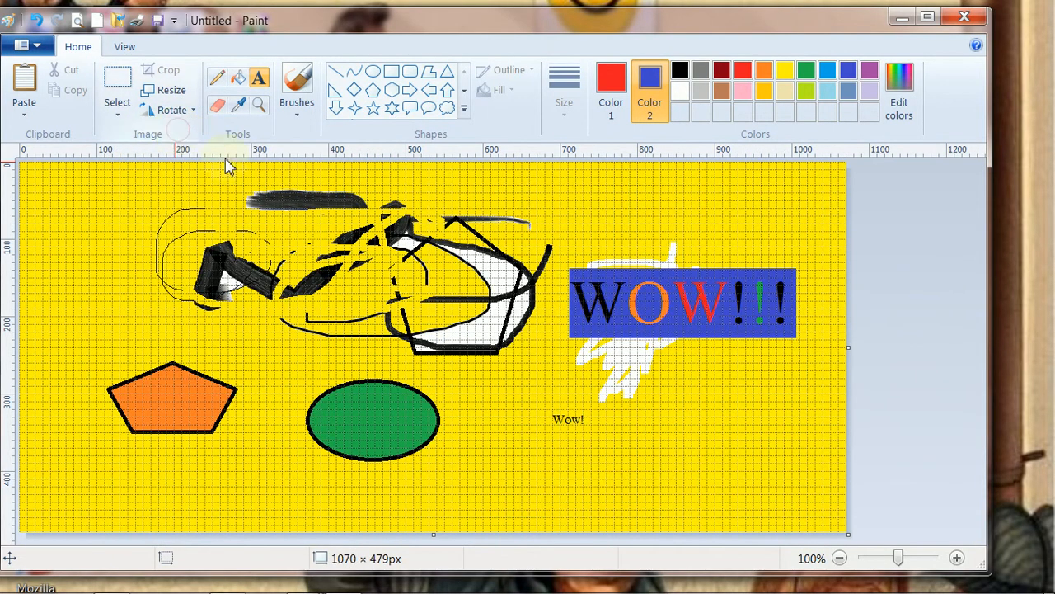
- Flip the picture horizontally and flip it back again
click(175, 110)
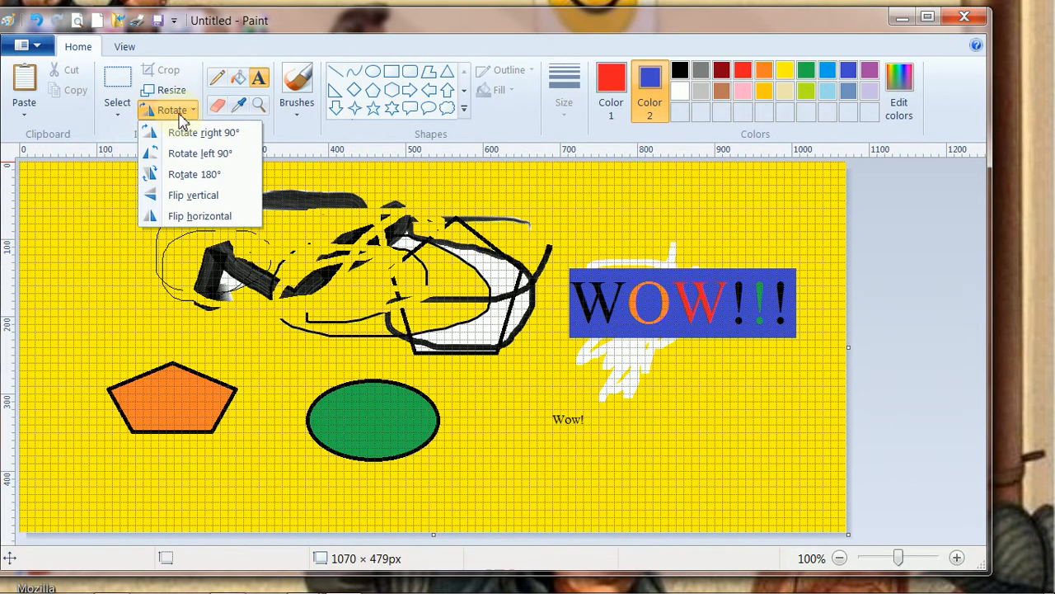
click(187, 219)
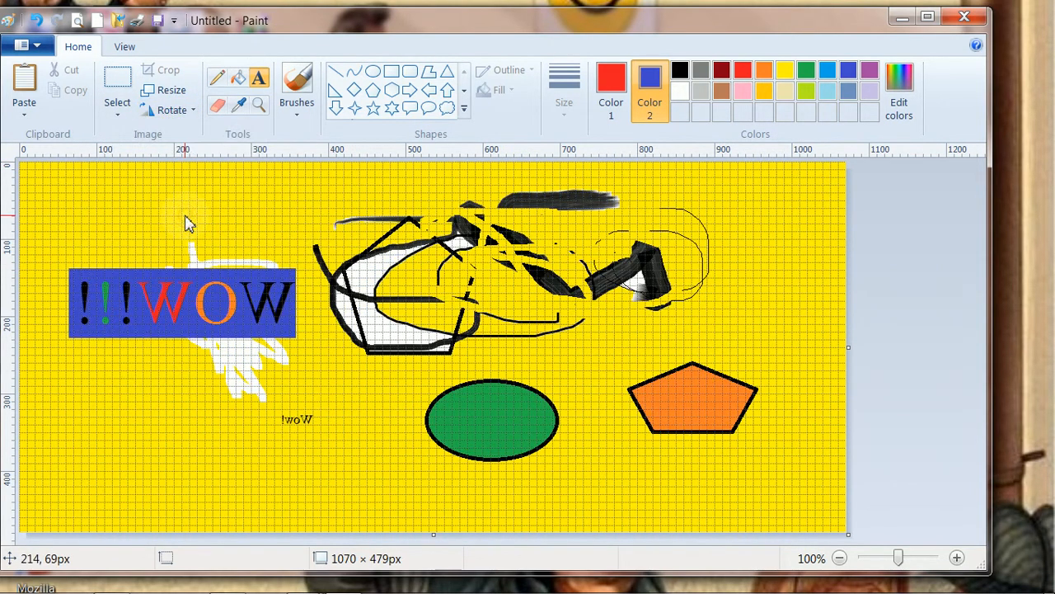
click(176, 110)
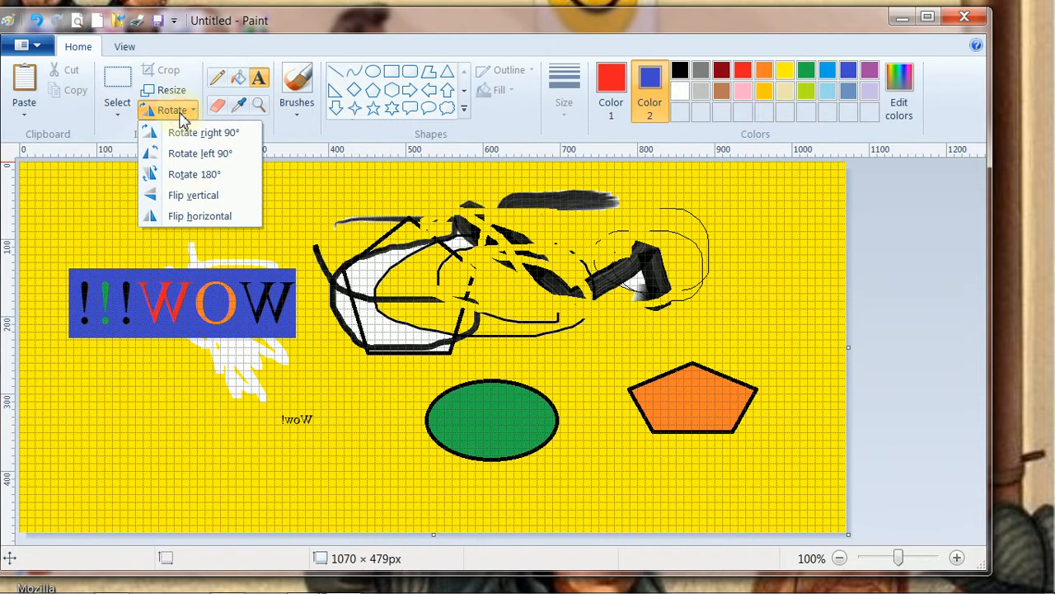
click(194, 217)
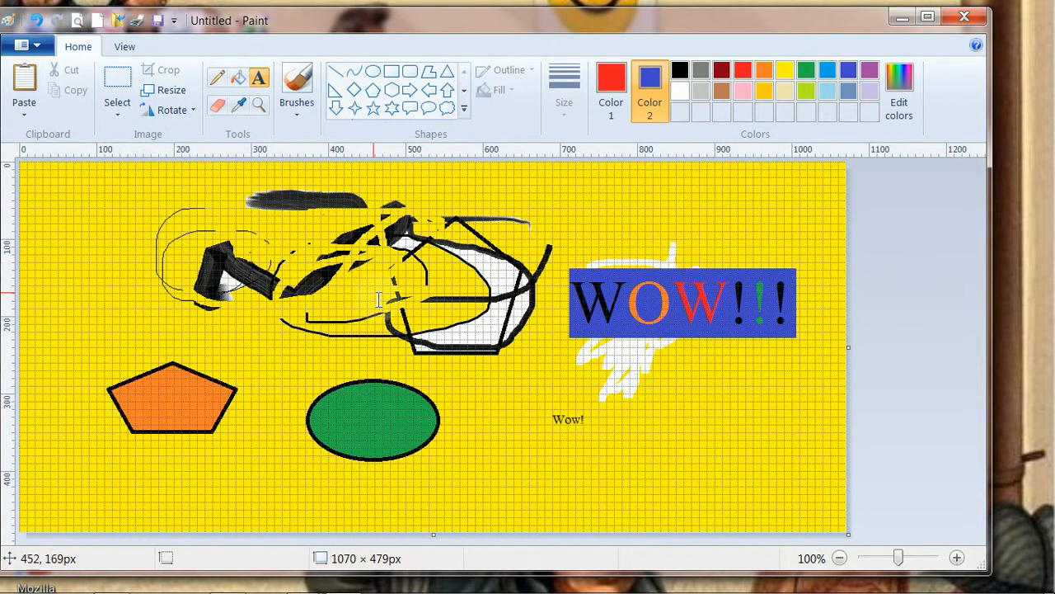
click(125, 47)
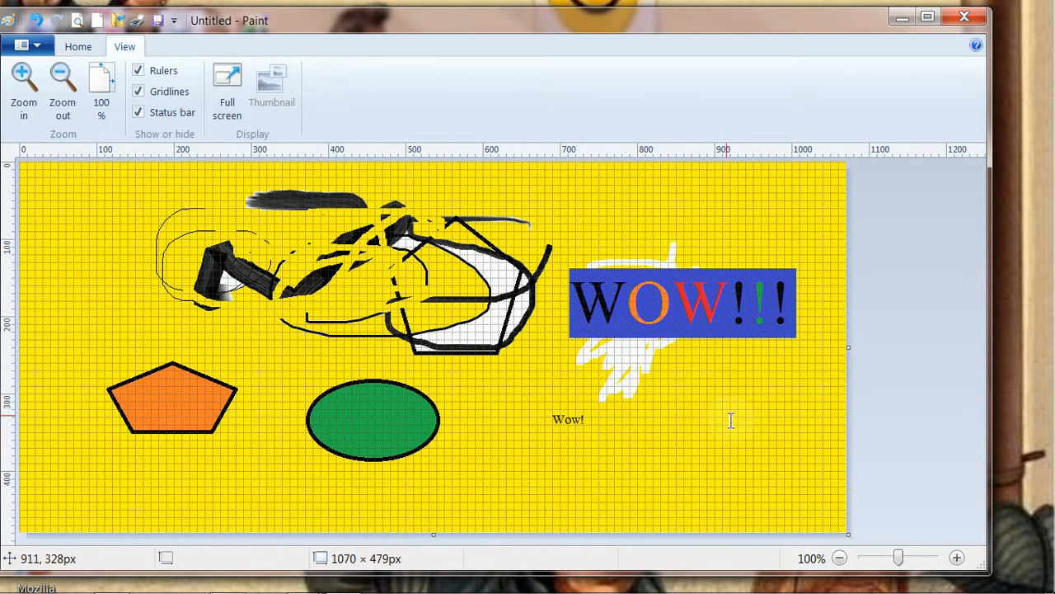
click(78, 47)
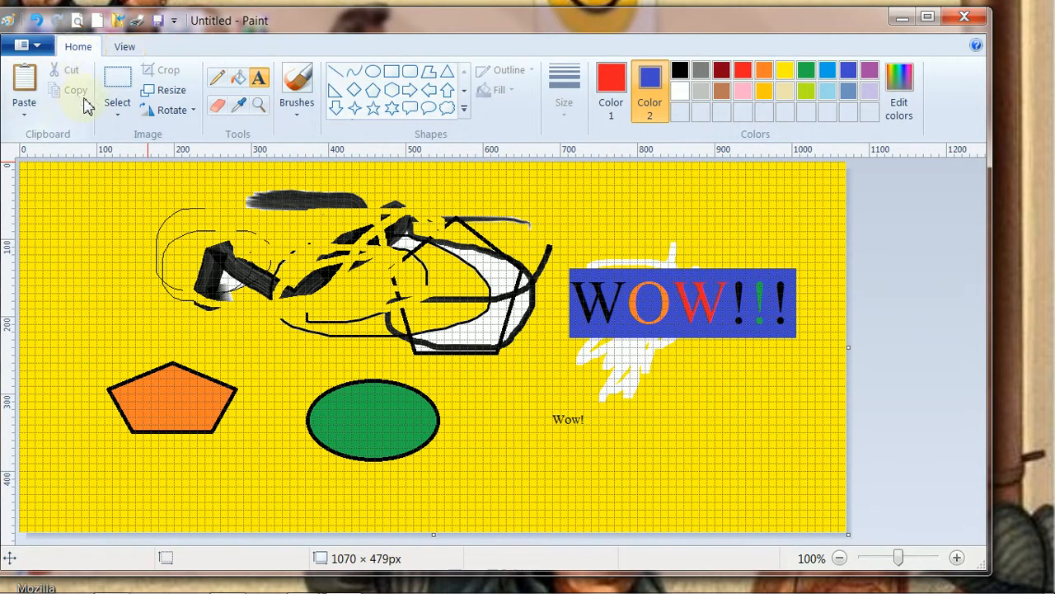
click(126, 47)
click(79, 46)
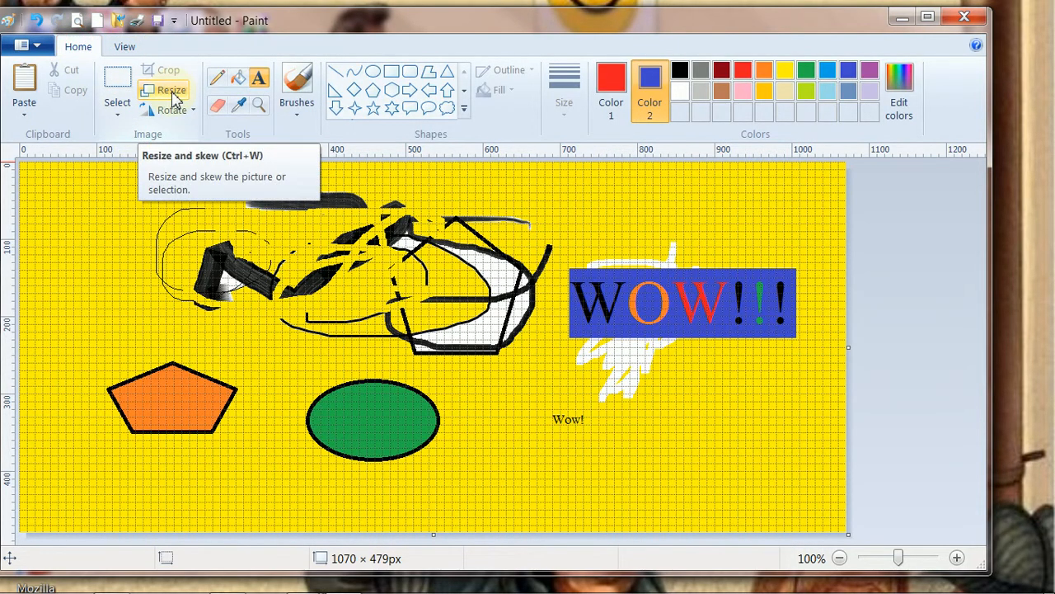
click(38, 46)
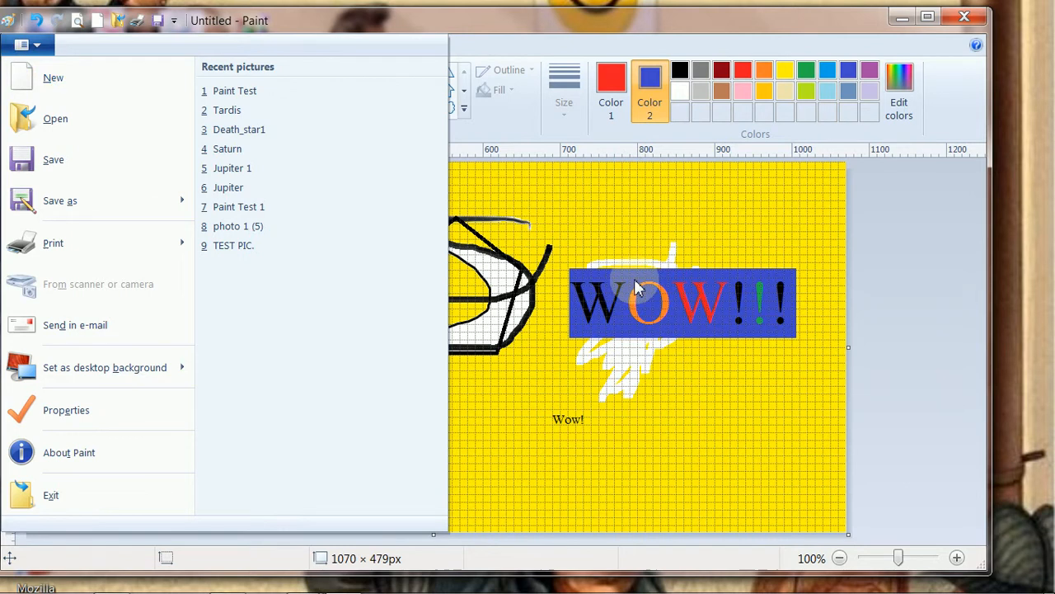
click(650, 239)
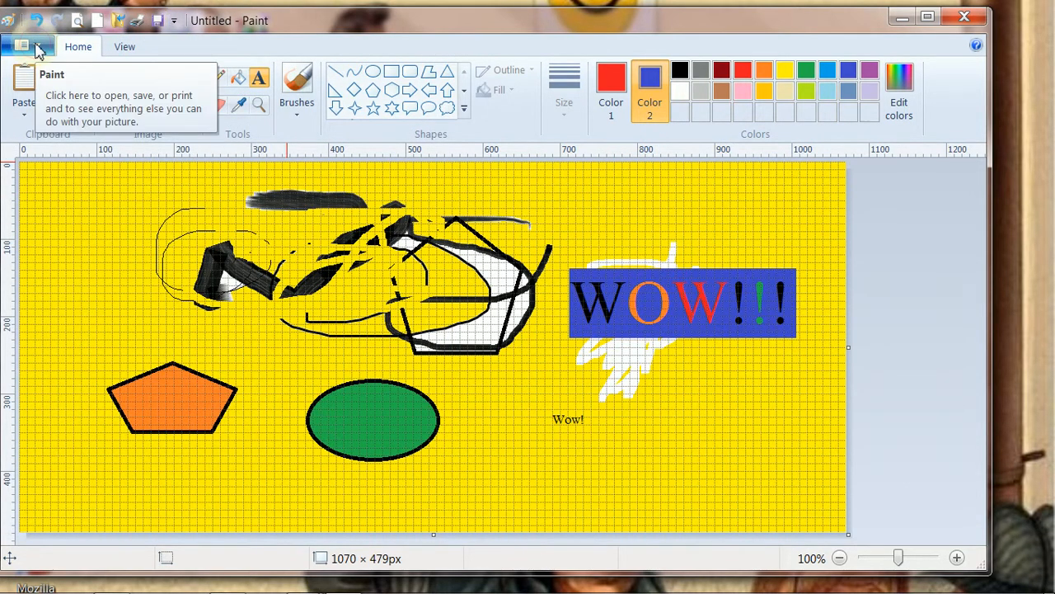
- Start a new blank picture without saving the changes to the current drawing
click(36, 50)
click(33, 91)
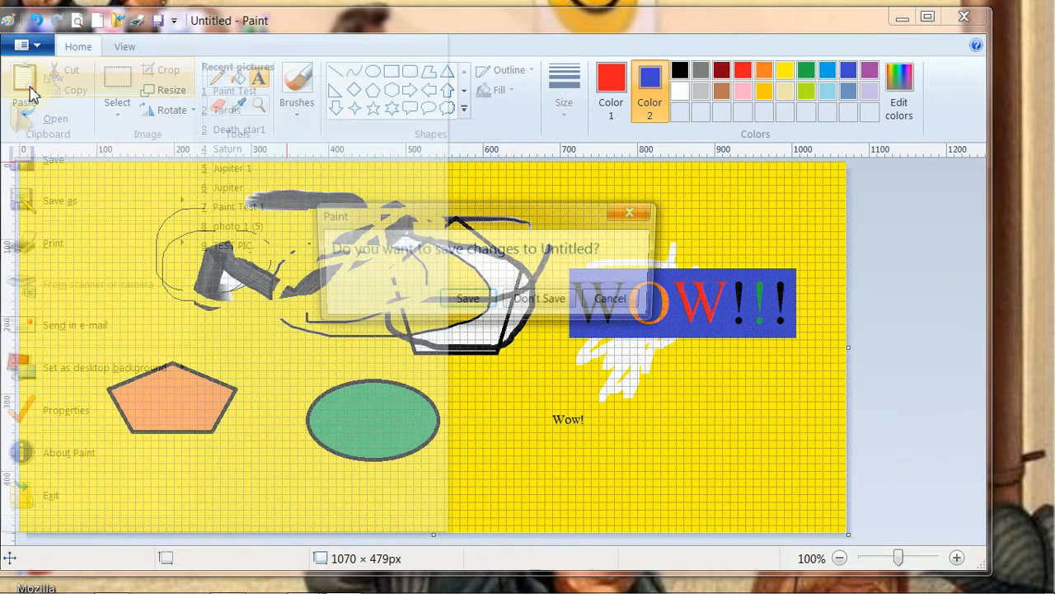
click(527, 303)
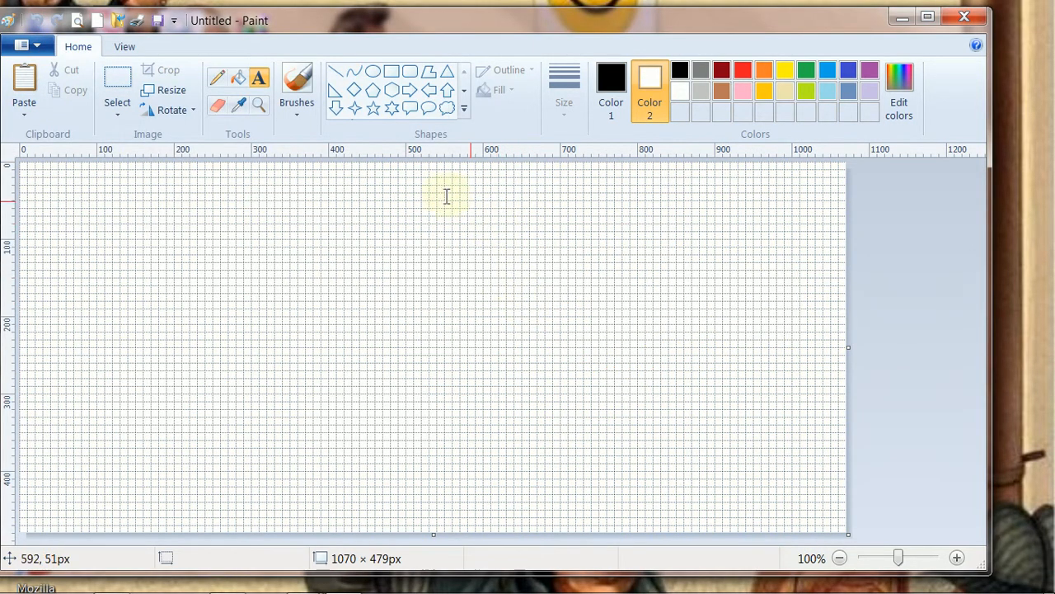
- Open the picture Paint Test from the MS Paint Tutor folder
click(33, 46)
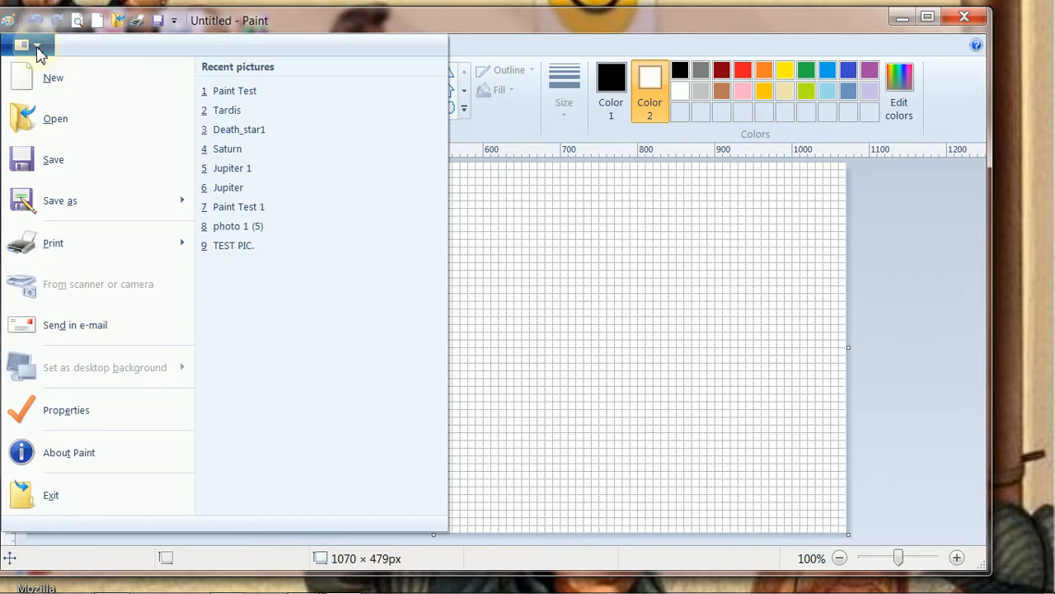
click(38, 123)
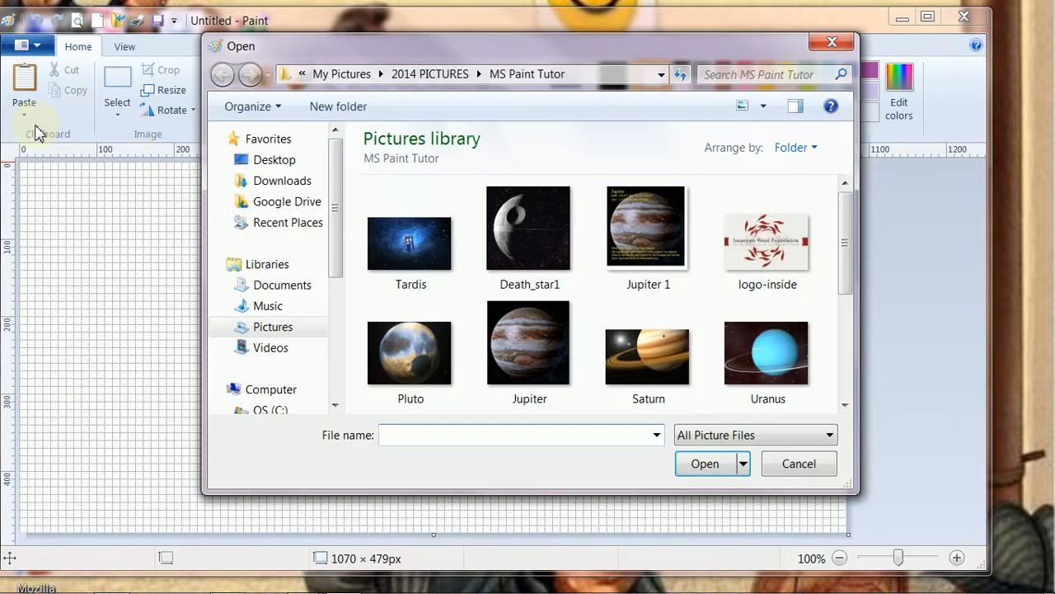
drag(847, 276, 846, 389)
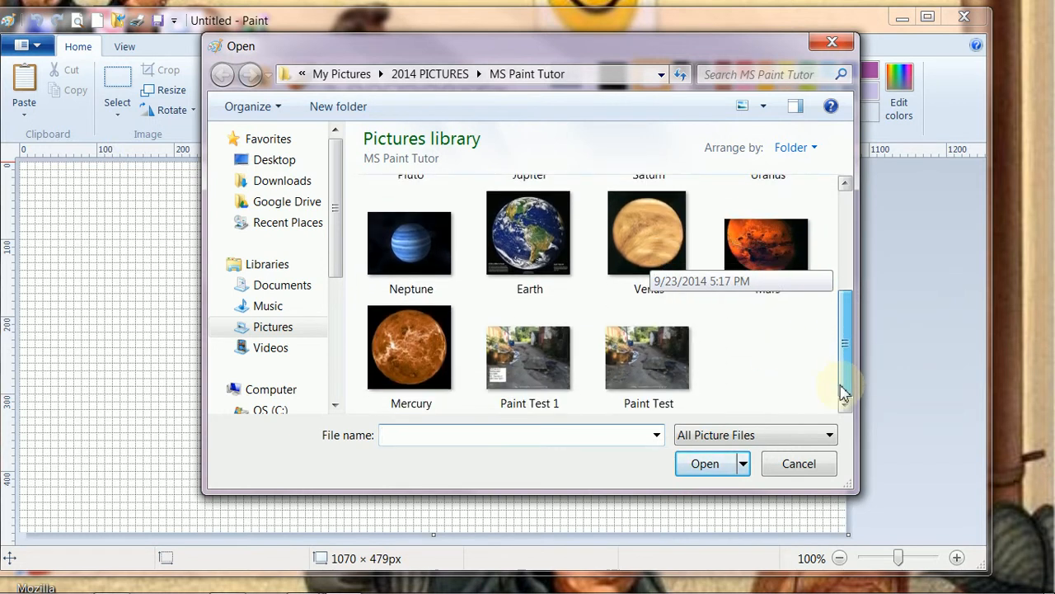
click(652, 381)
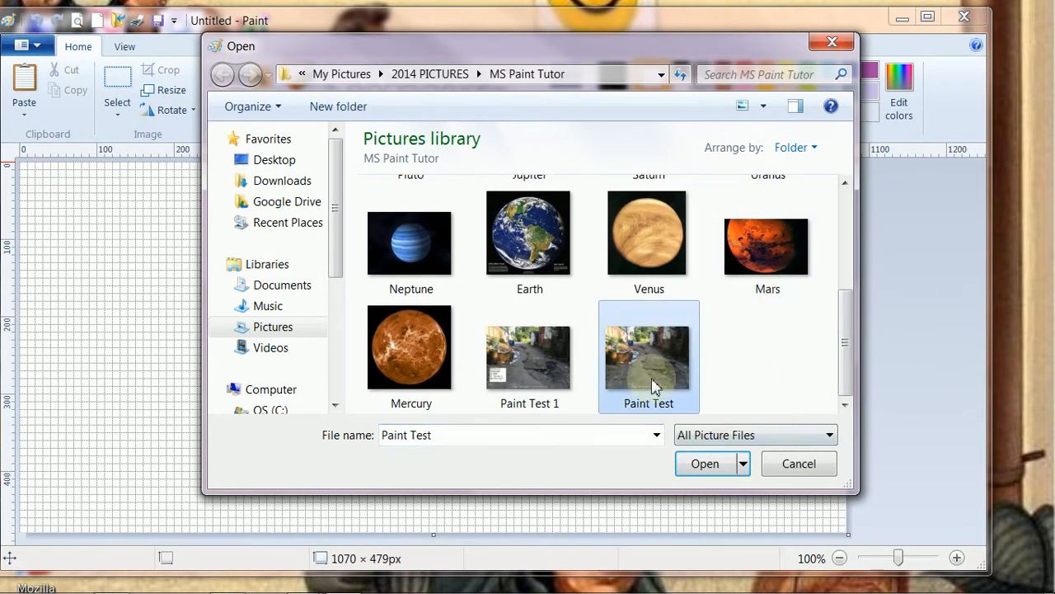
click(707, 464)
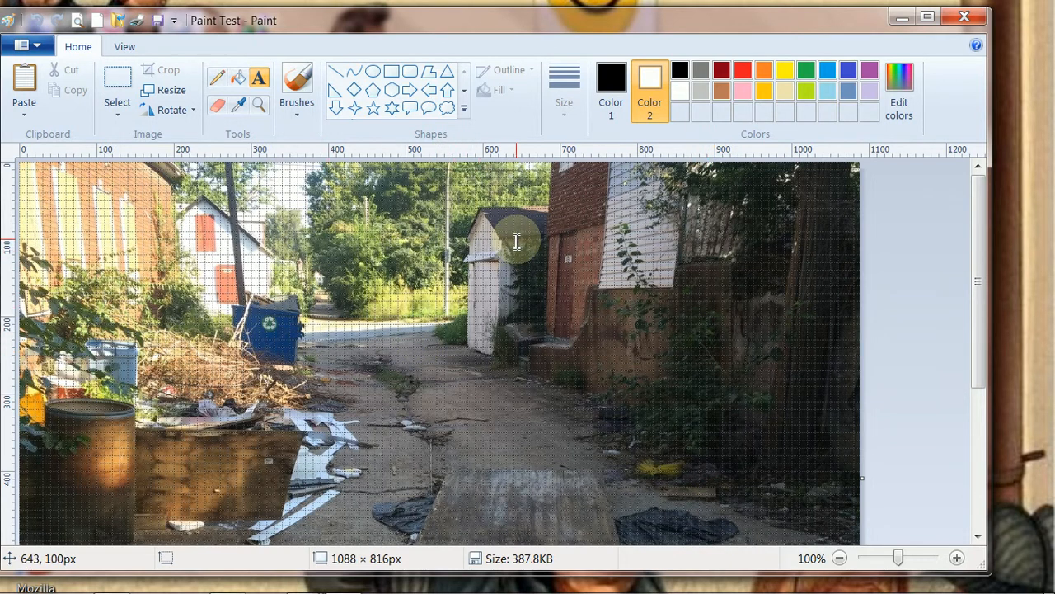
- Hide the rulers and switch the gridlines off and back on over the alley photo
click(122, 46)
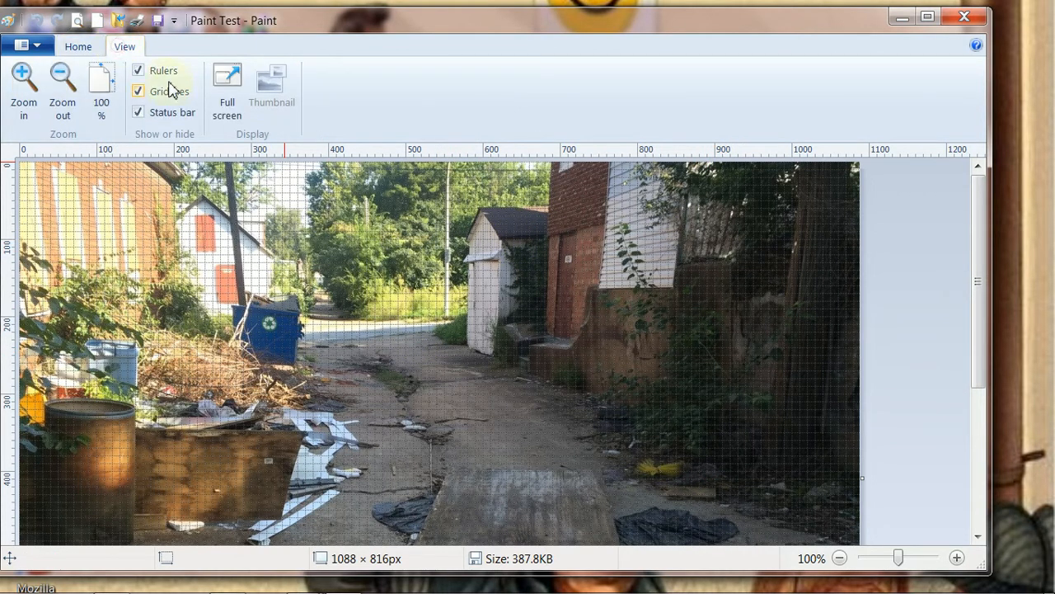
click(138, 94)
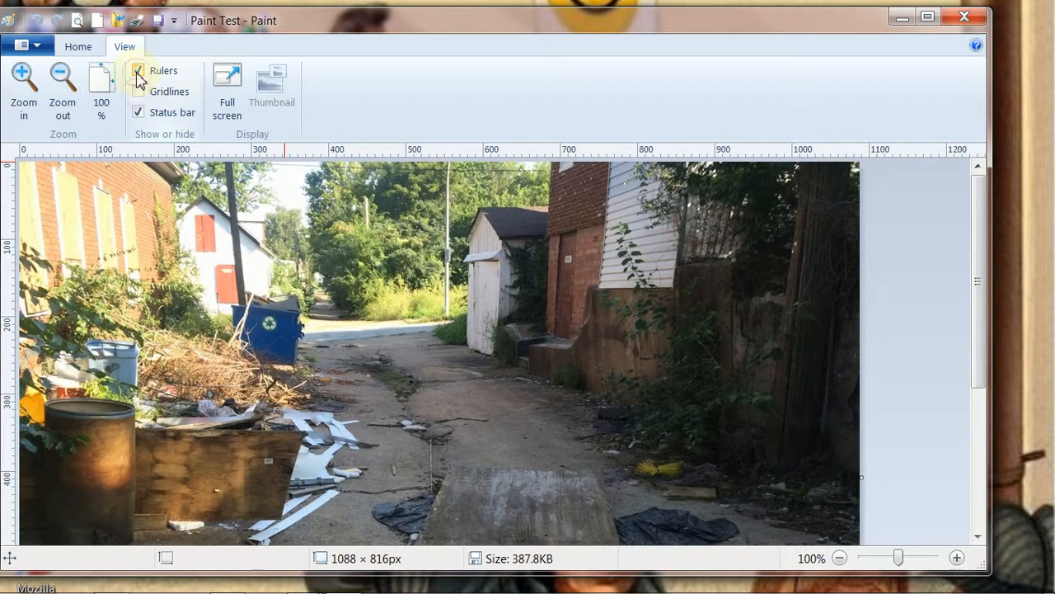
click(139, 72)
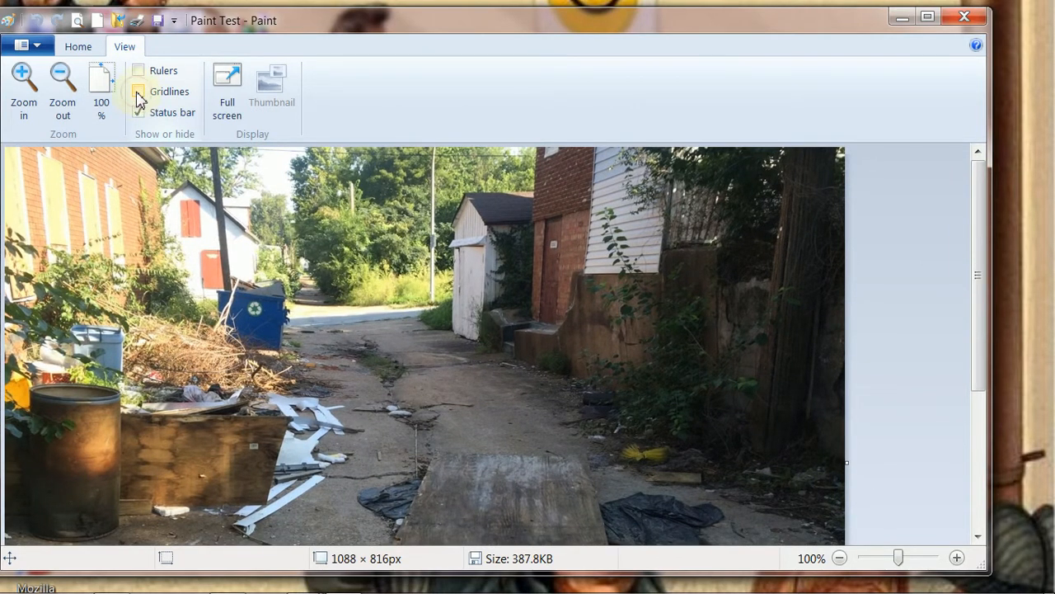
click(138, 92)
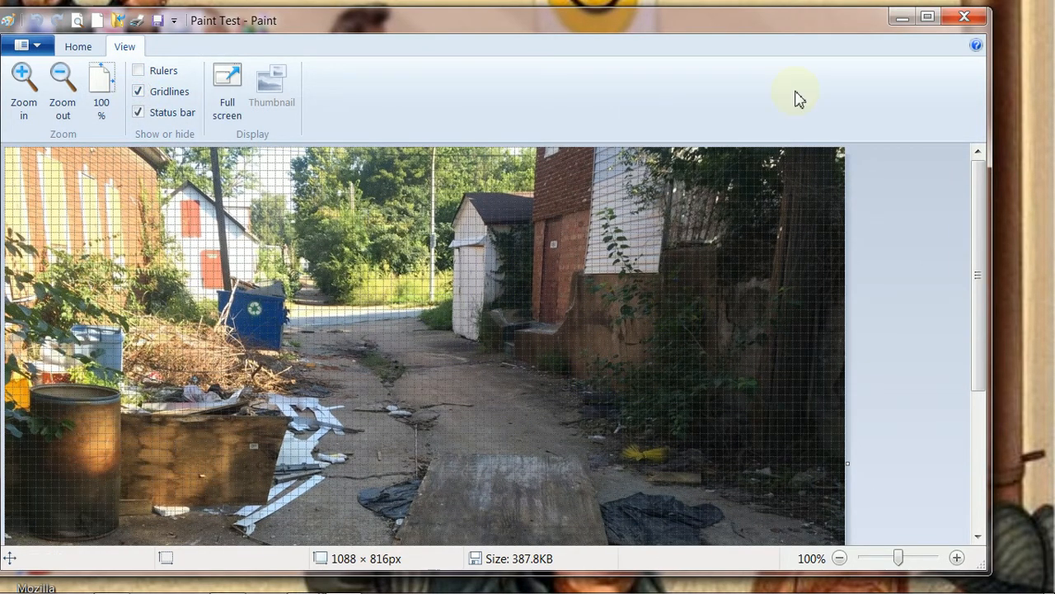
- Maximize the window and zoom the photo in to 200% and back out, leaving it at 50%
click(925, 18)
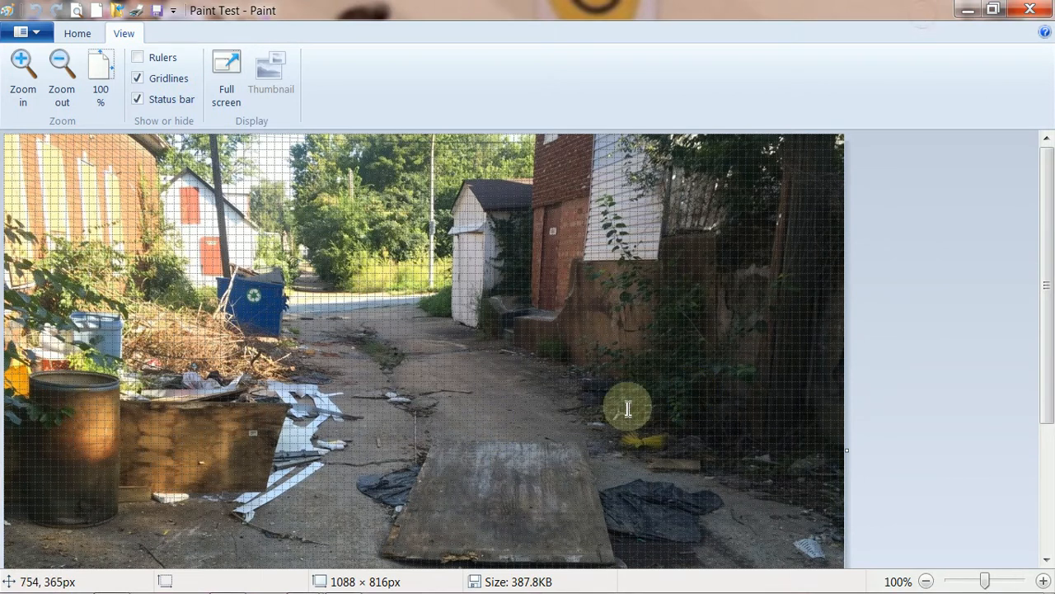
drag(1050, 202, 1045, 263)
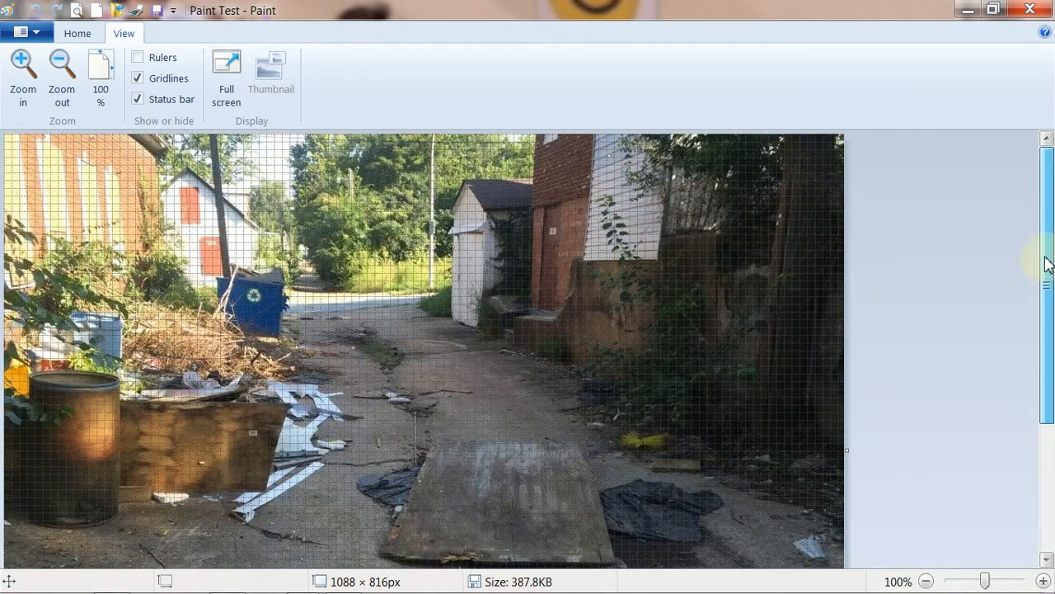
click(16, 66)
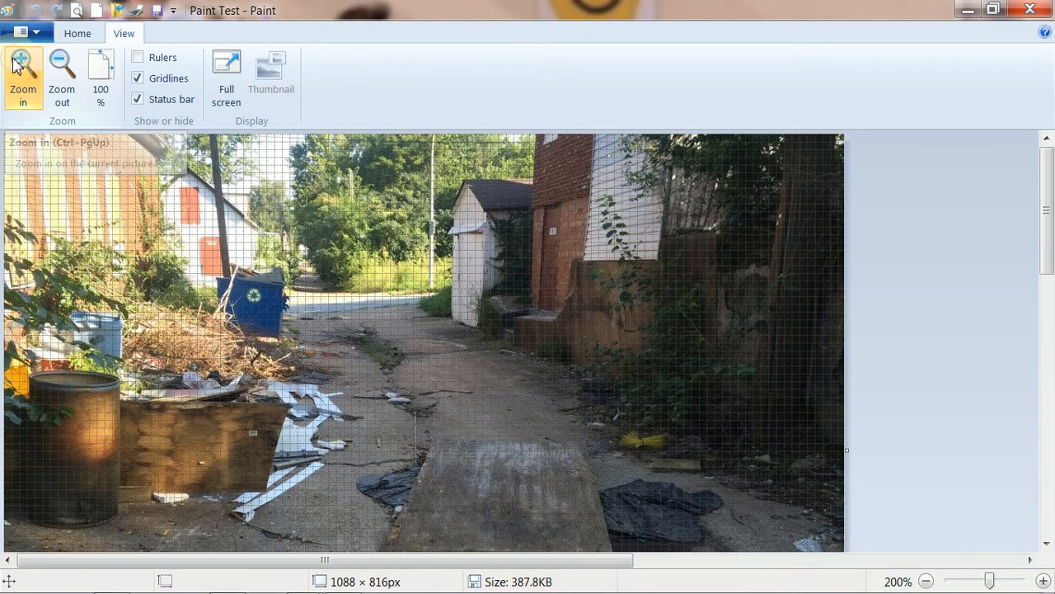
click(58, 70)
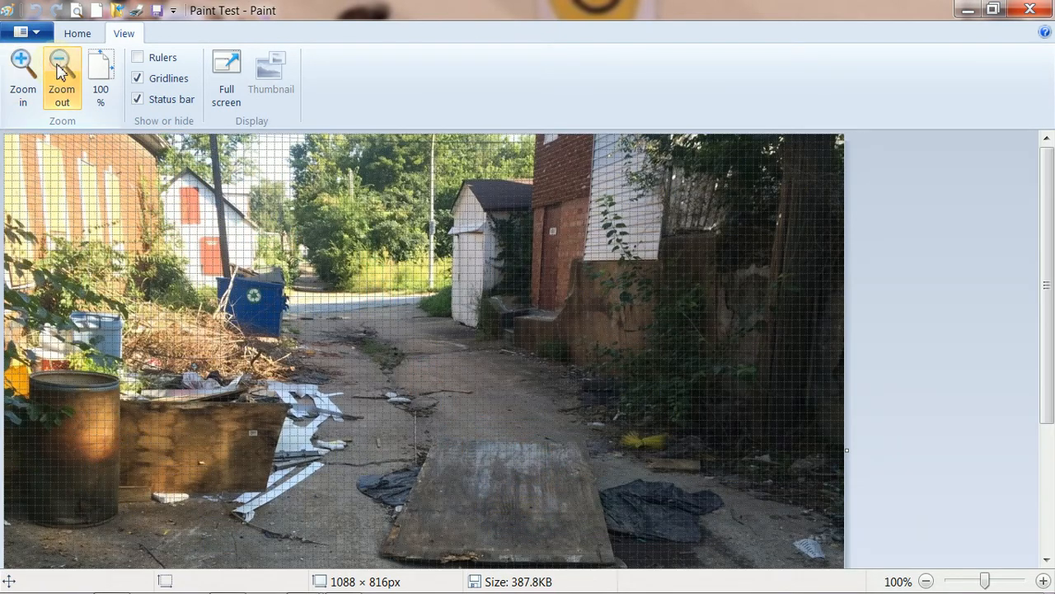
click(58, 70)
click(26, 66)
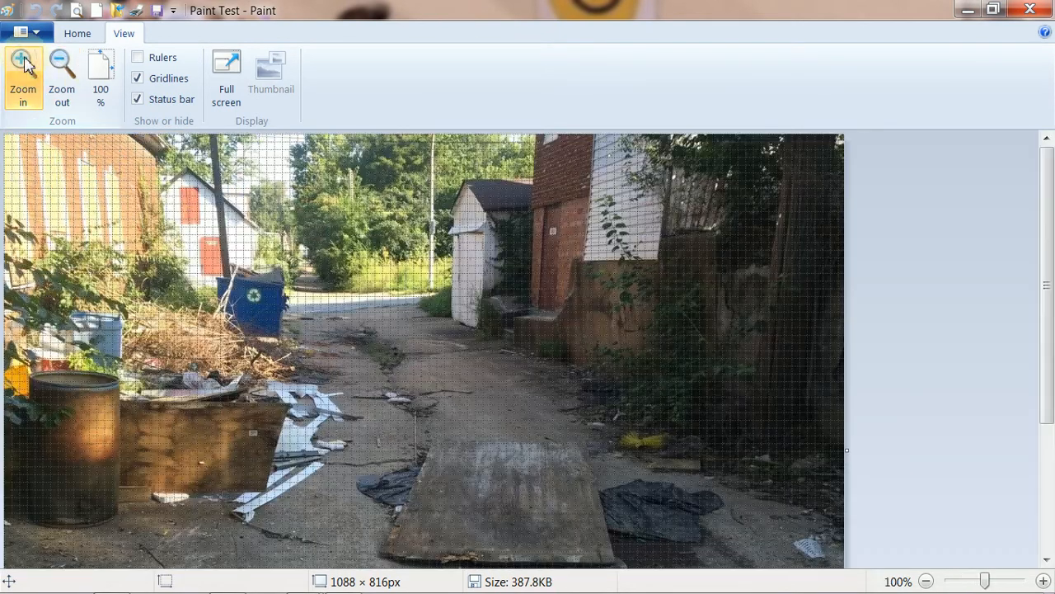
click(59, 67)
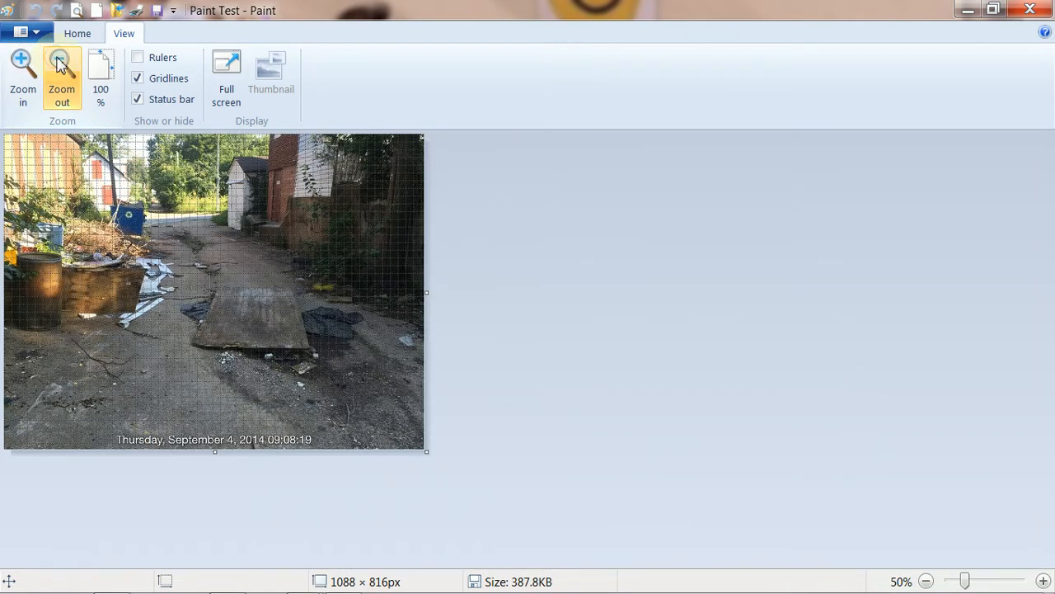
click(101, 67)
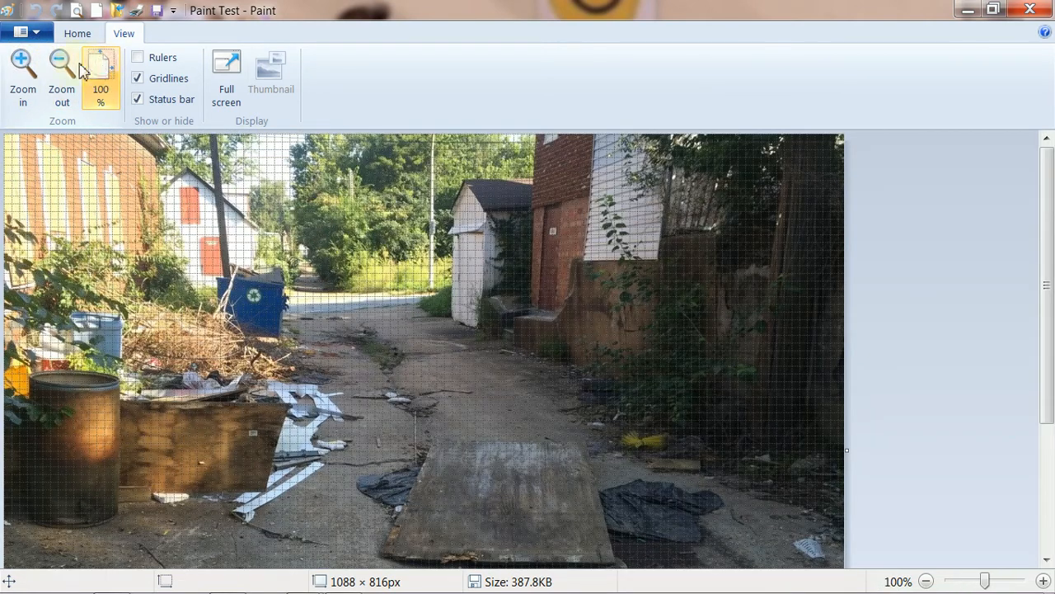
click(60, 70)
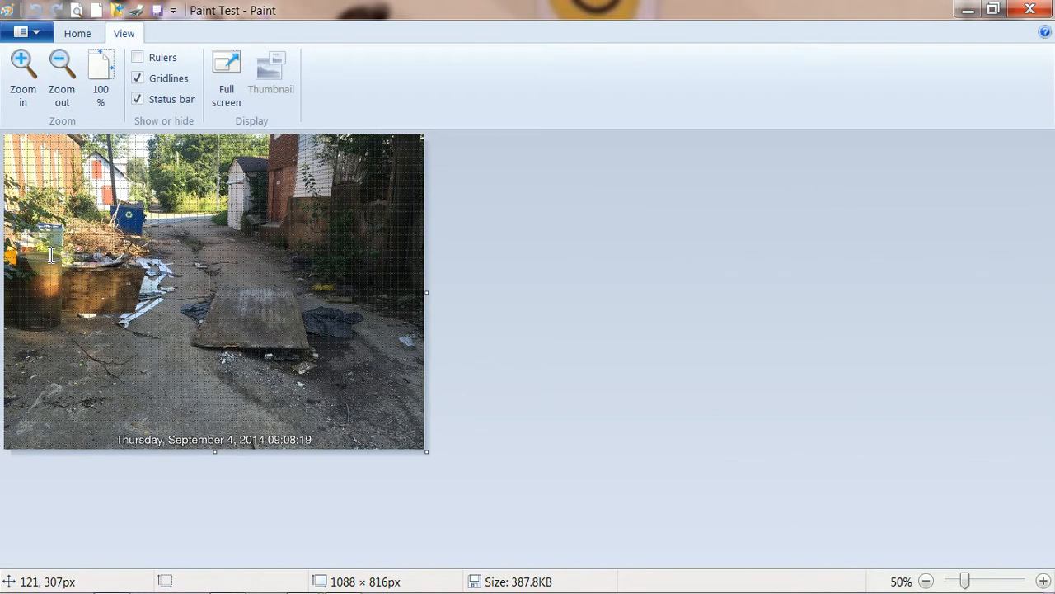
- Insert a text box in the lower-left part of the photo and resize it to about 305 × 66 px
click(75, 39)
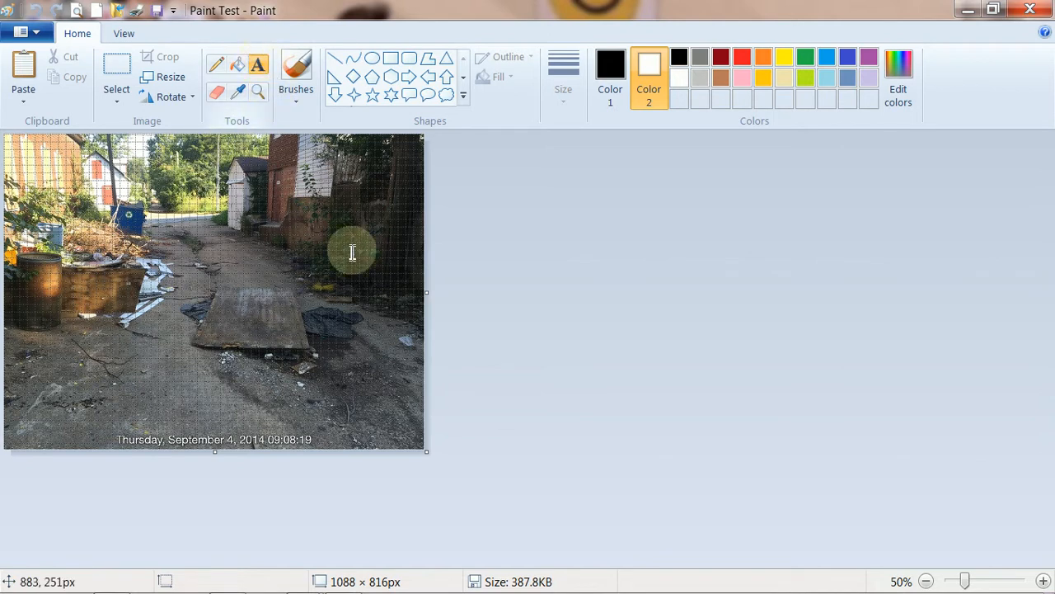
click(19, 401)
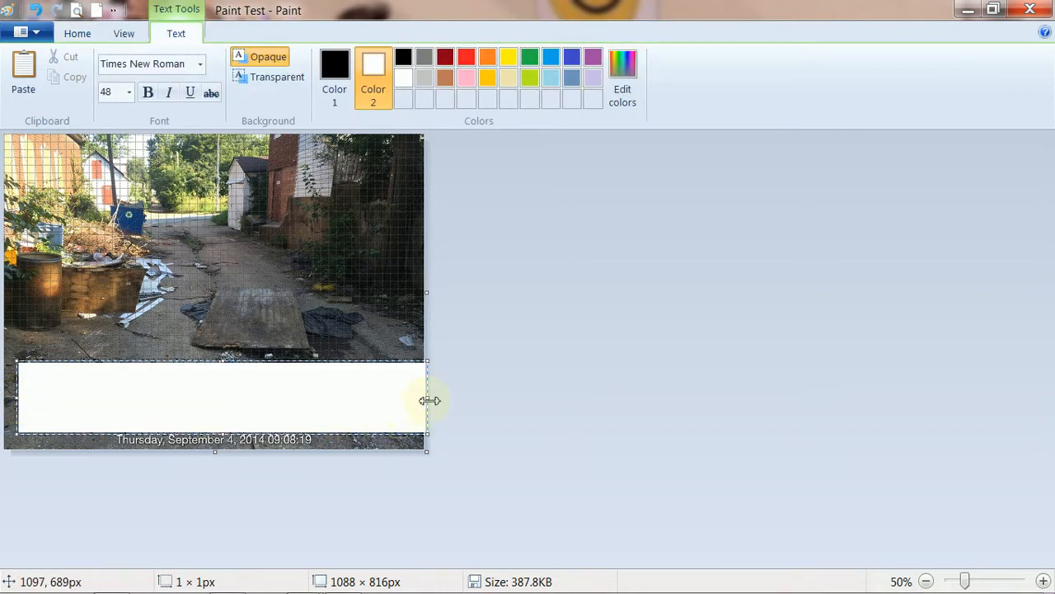
drag(428, 400, 124, 399)
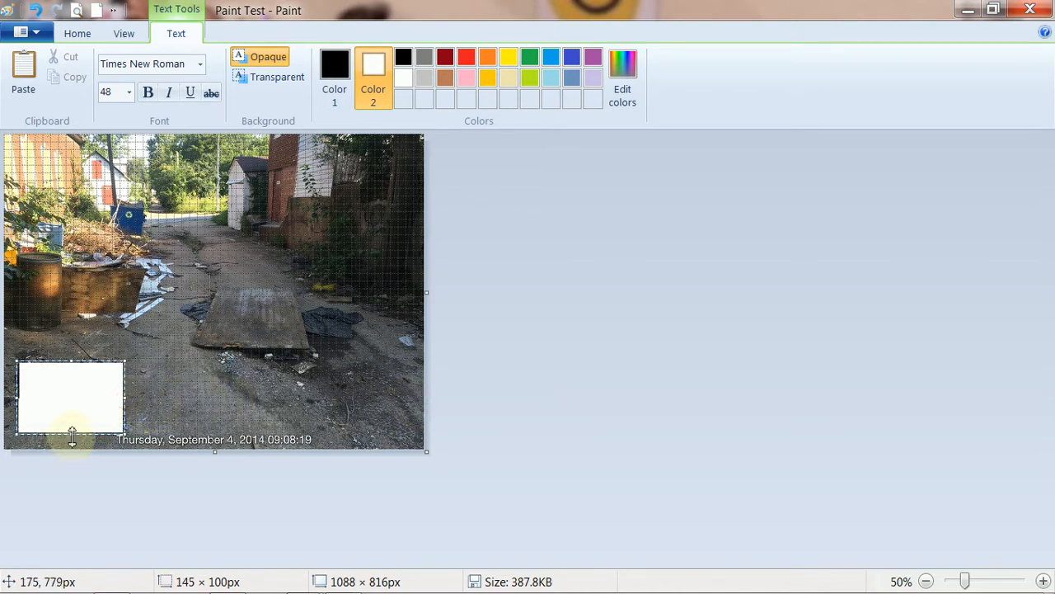
drag(72, 437, 74, 405)
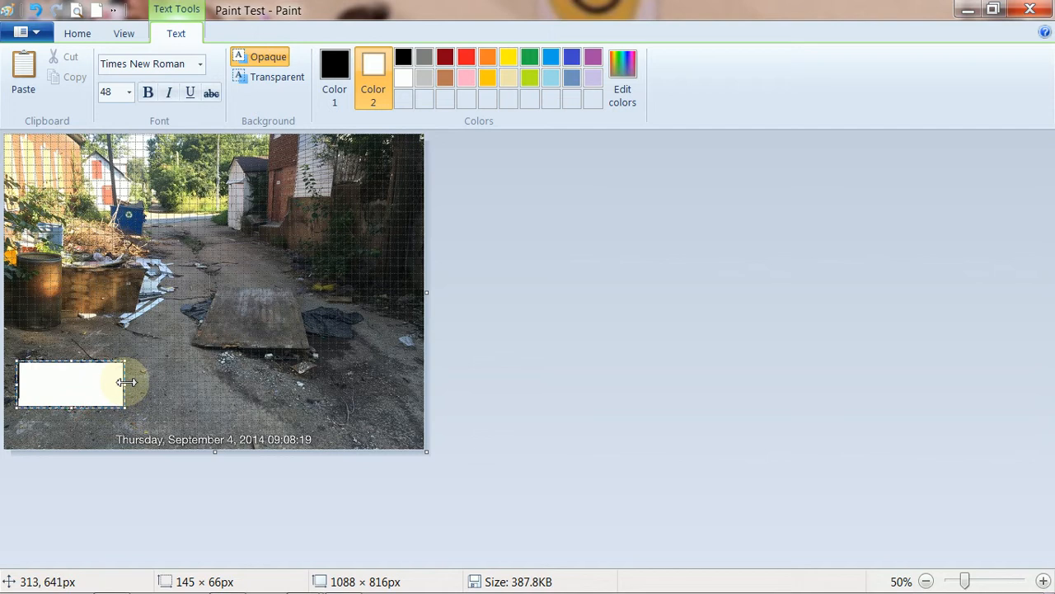
drag(126, 382, 247, 382)
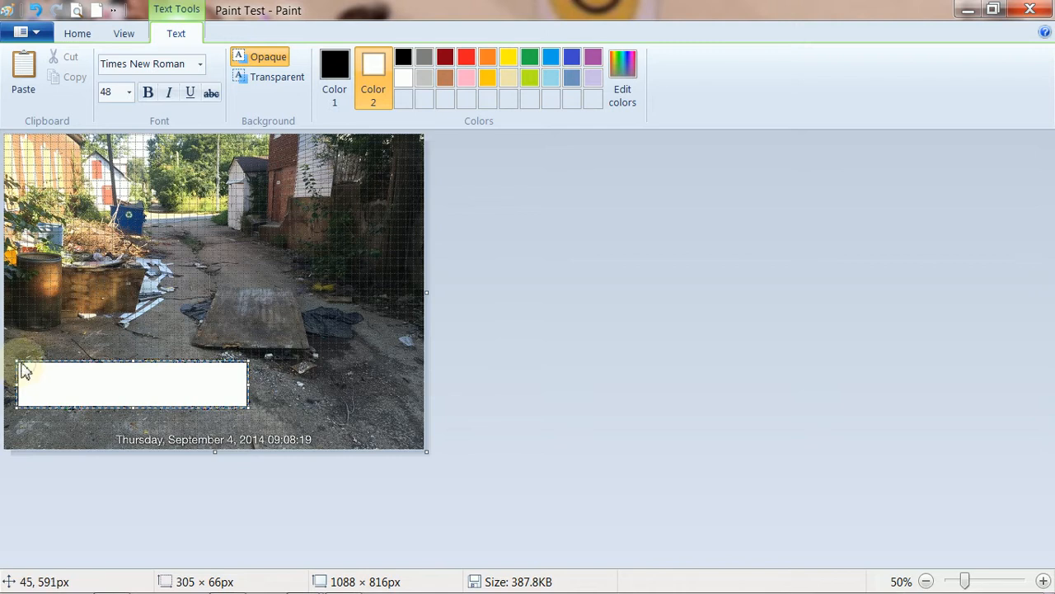
- Move the text box to just above the date stamp near the photo's lower-left corner and enter "Just any Ungly Alley"
mouse_move(23, 363)
mouse_down()
mouse_move(25, 380)
mouse_move(58, 336)
mouse_move(43, 368)
mouse_up()
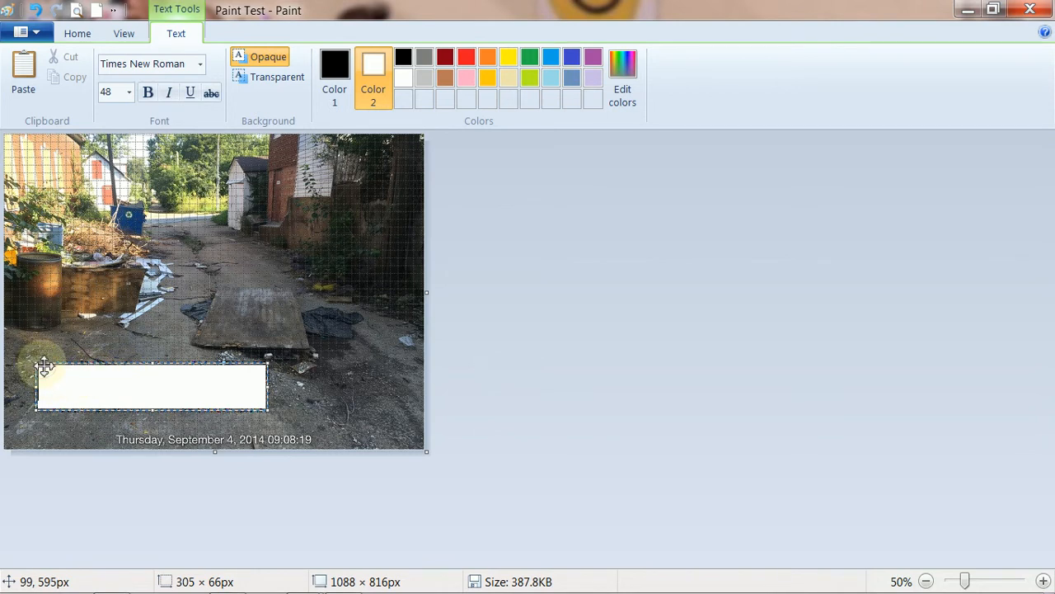
drag(44, 366, 11, 383)
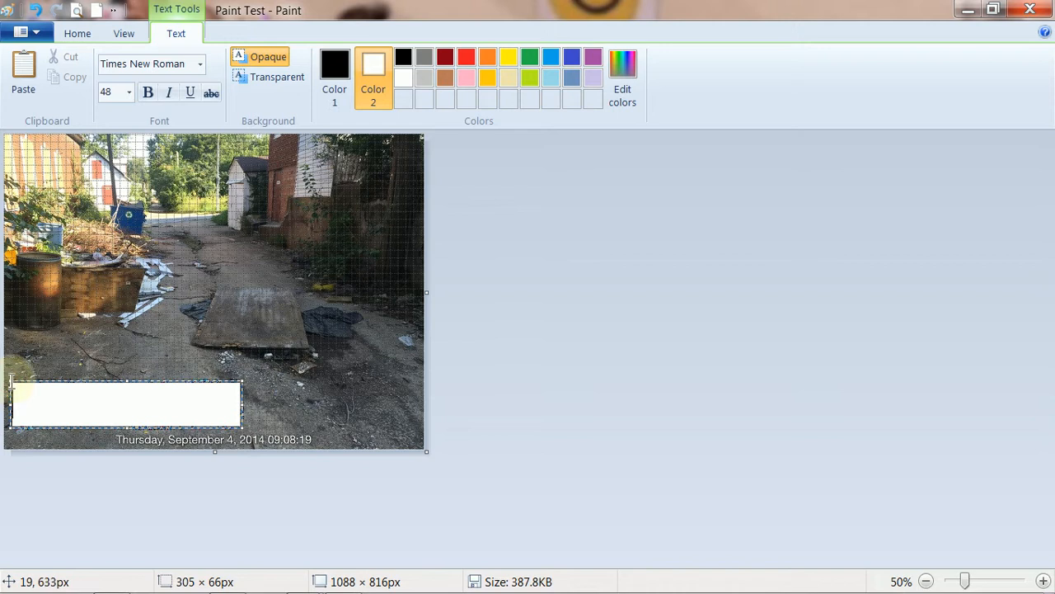
drag(14, 385, 21, 384)
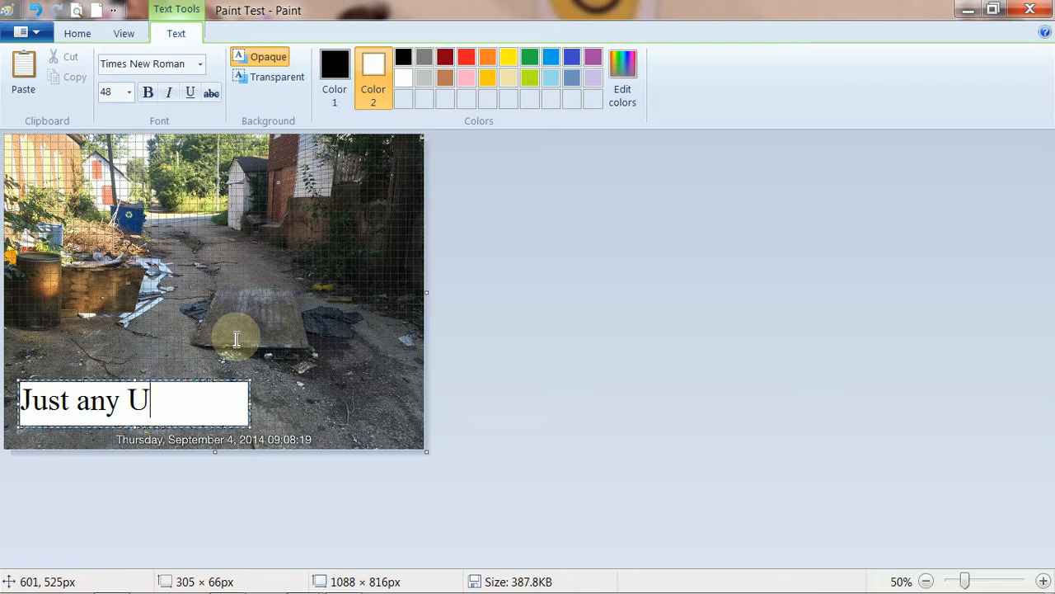
text(ngly)
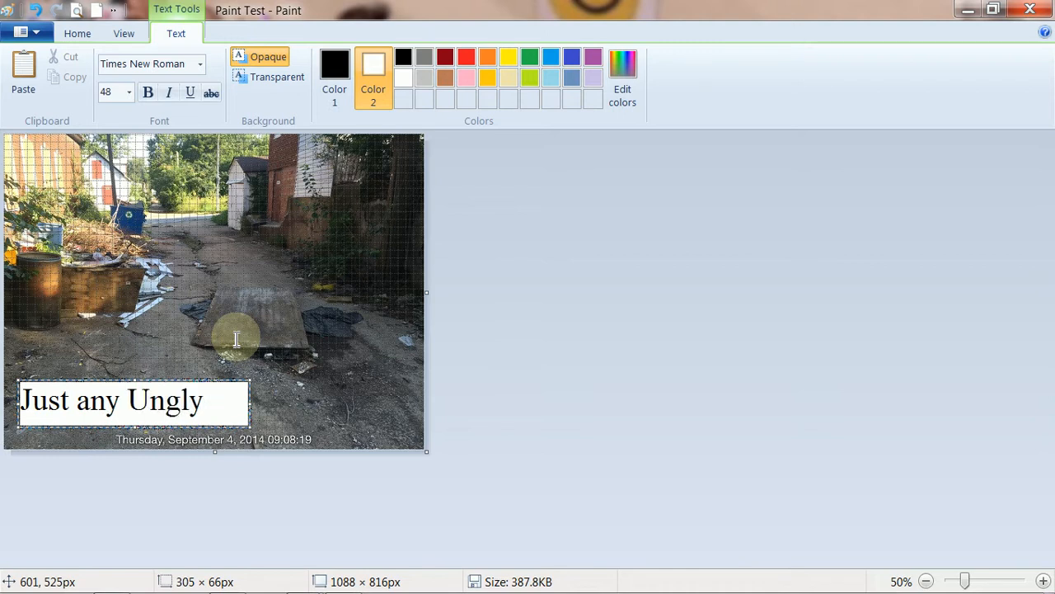
text(lley)
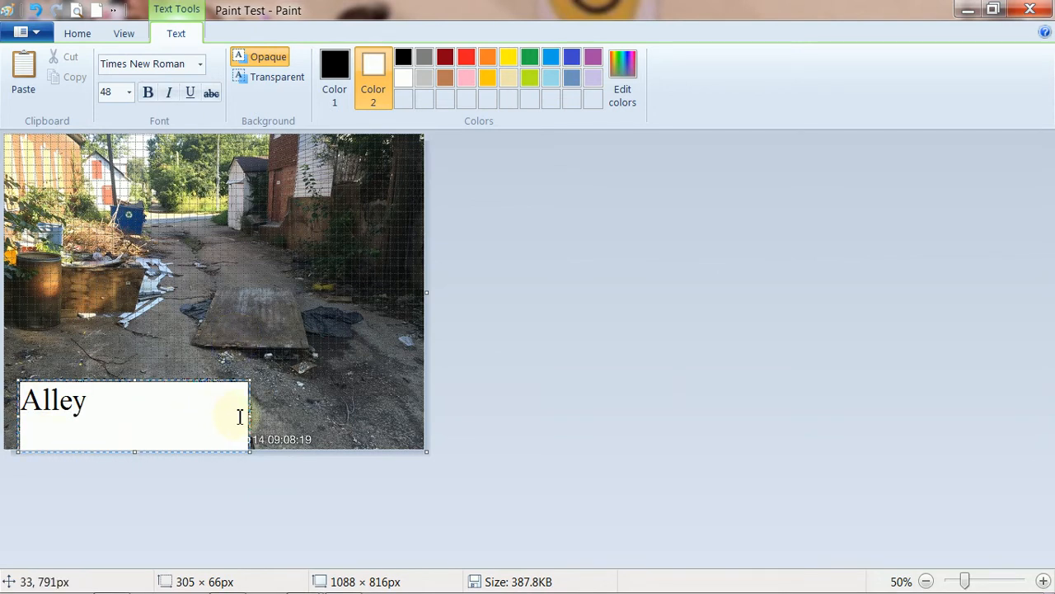
- Set the font size of the whole caption "Just any Ungly Alley" to 16
drag(89, 403, 16, 363)
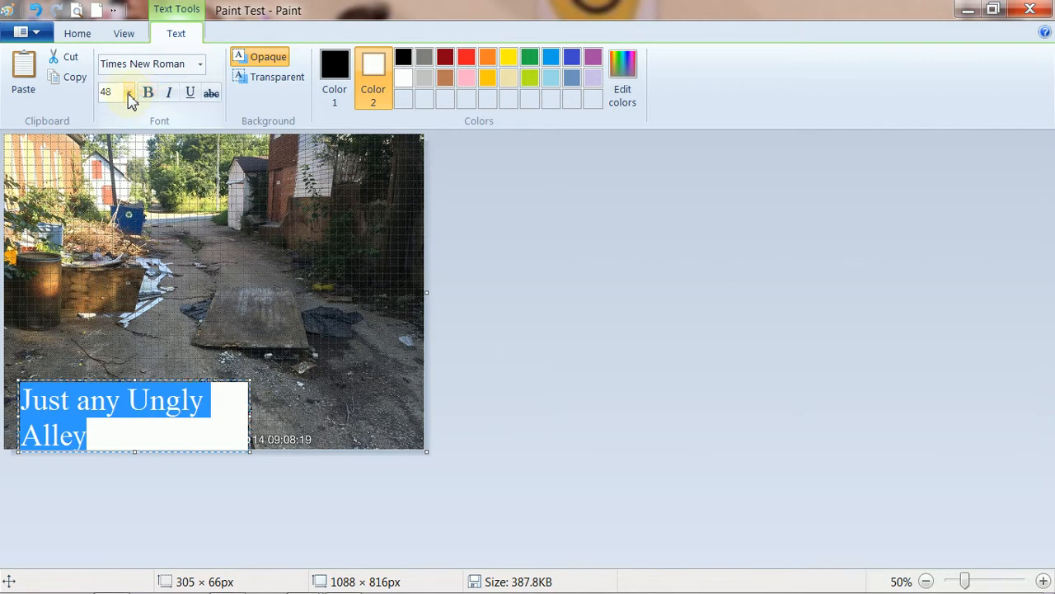
click(132, 437)
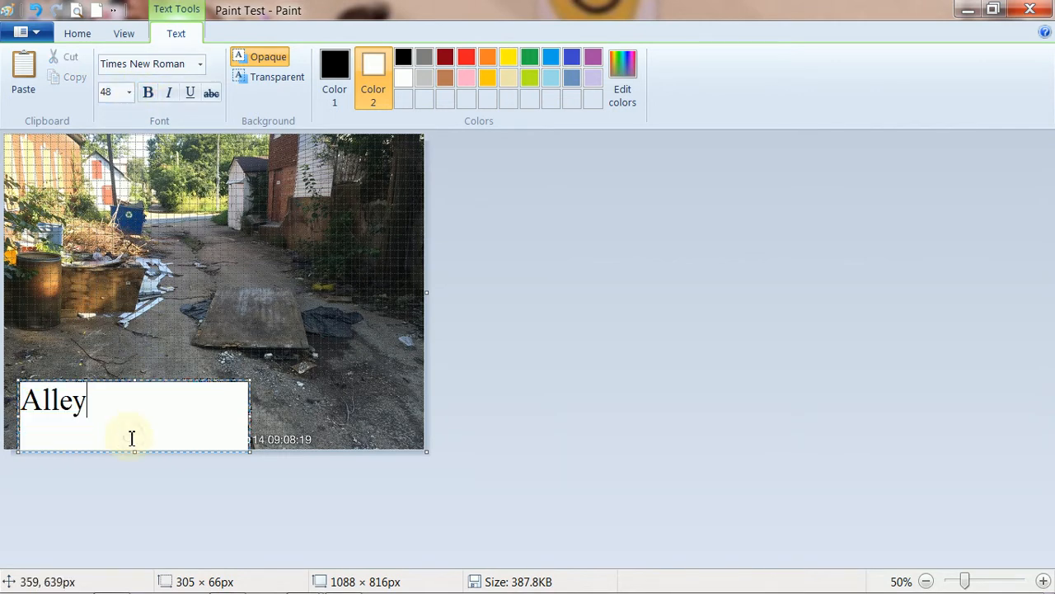
drag(164, 429, 22, 362)
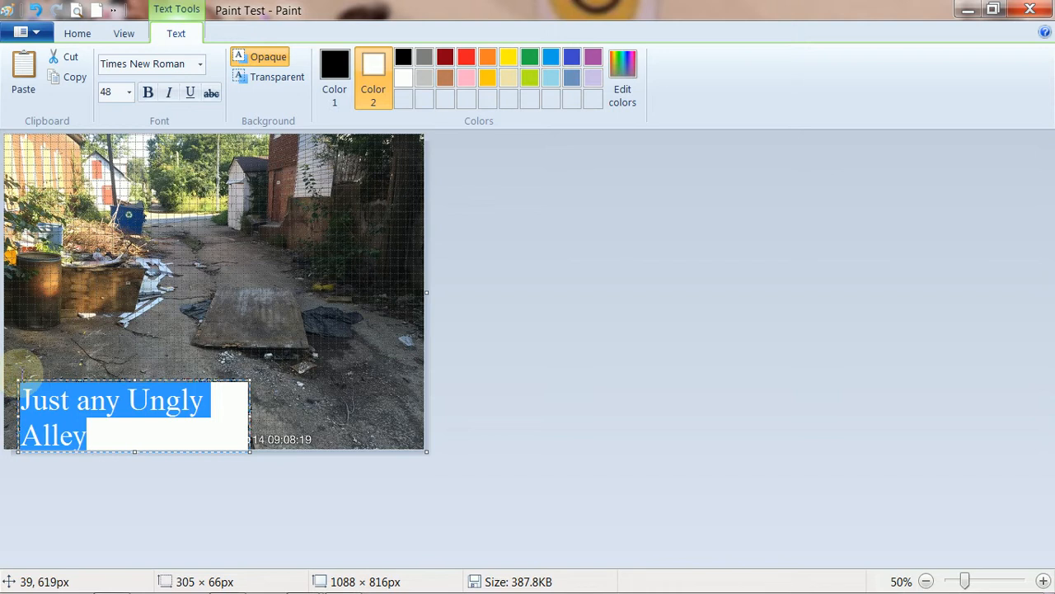
click(128, 93)
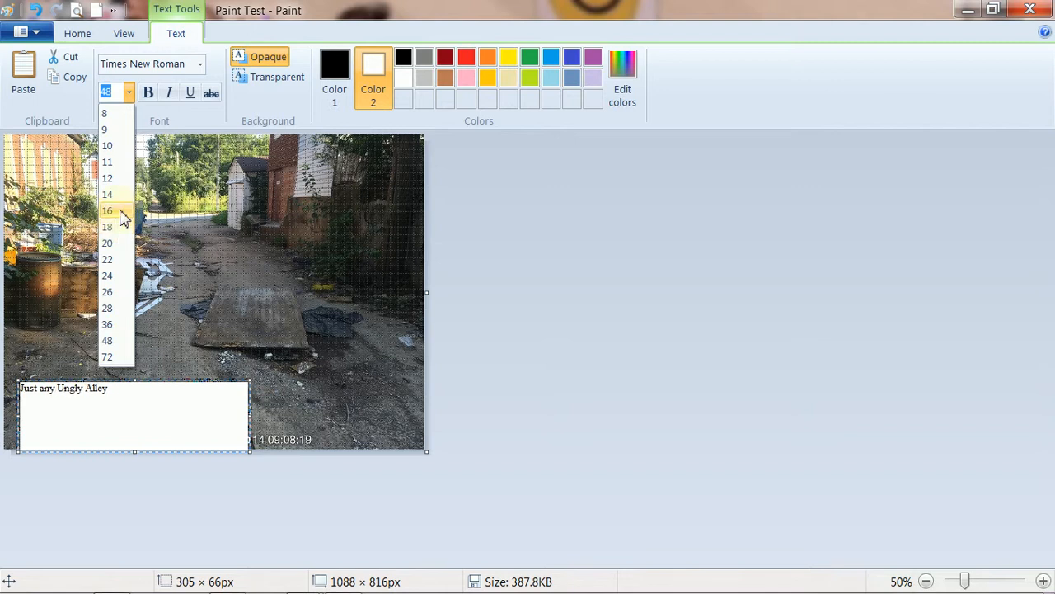
click(120, 211)
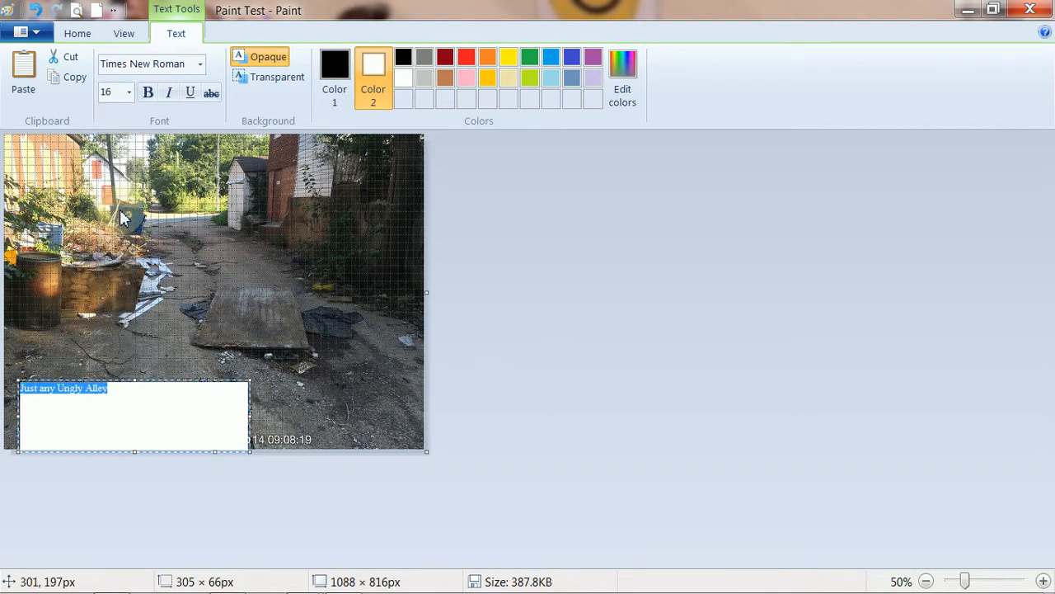
- Shrink the caption's text box to about 179 × 38 px and move it down closer to the date stamp
click(132, 450)
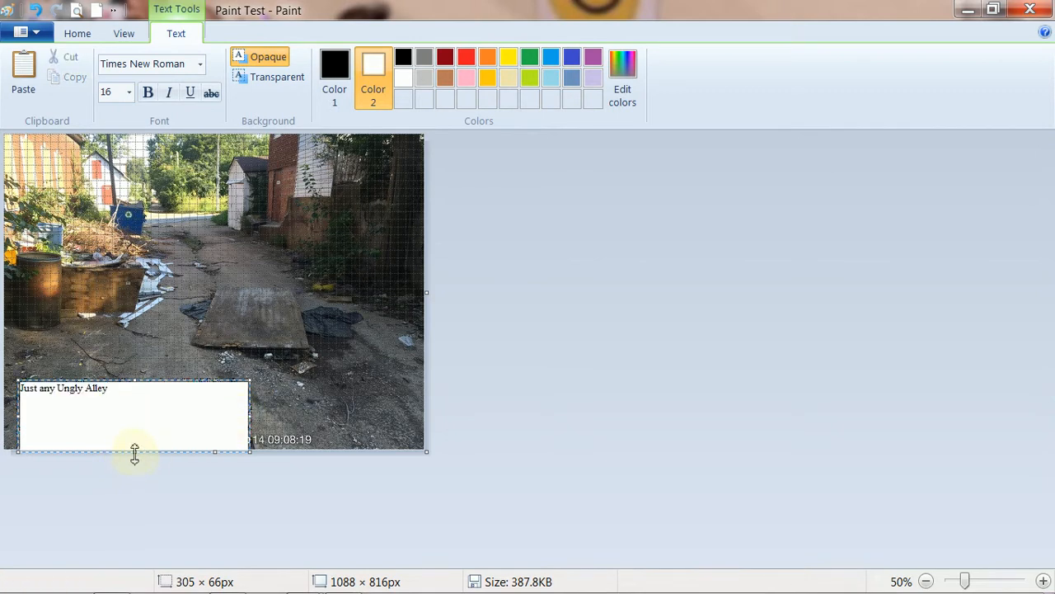
drag(135, 451, 134, 403)
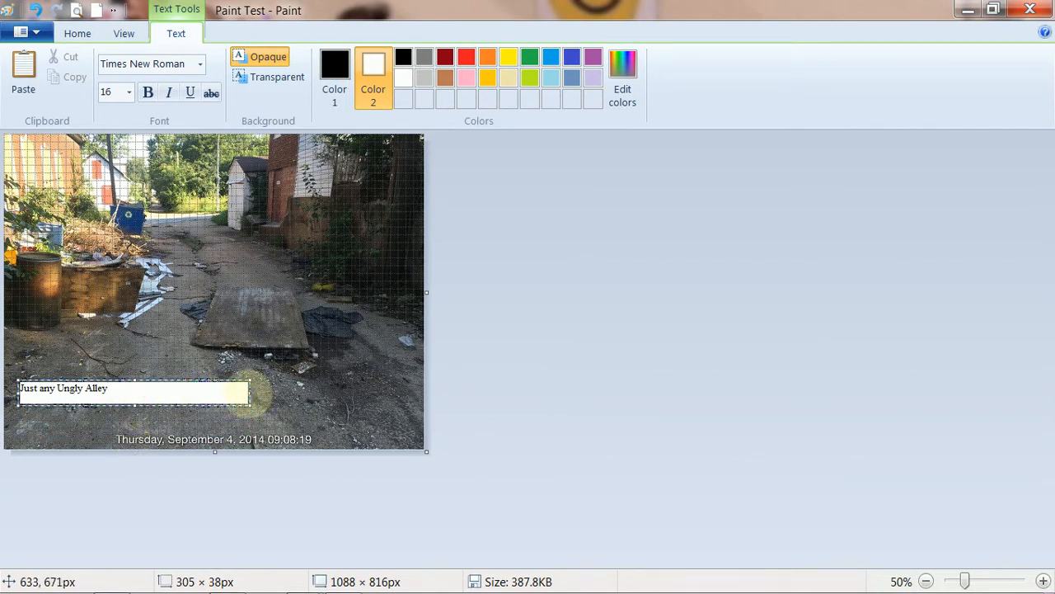
drag(251, 394, 119, 393)
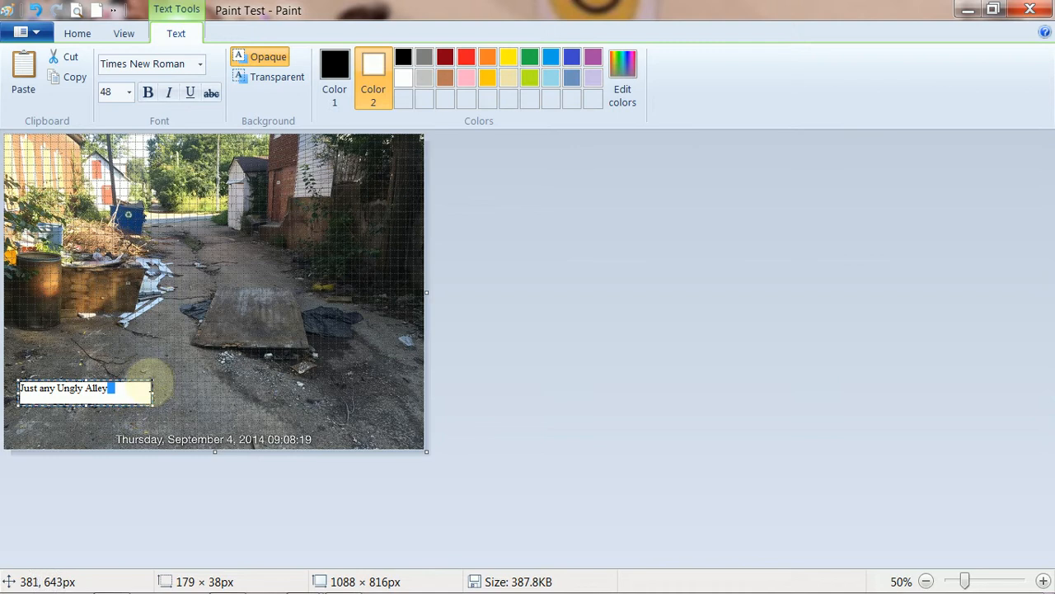
drag(151, 388, 154, 403)
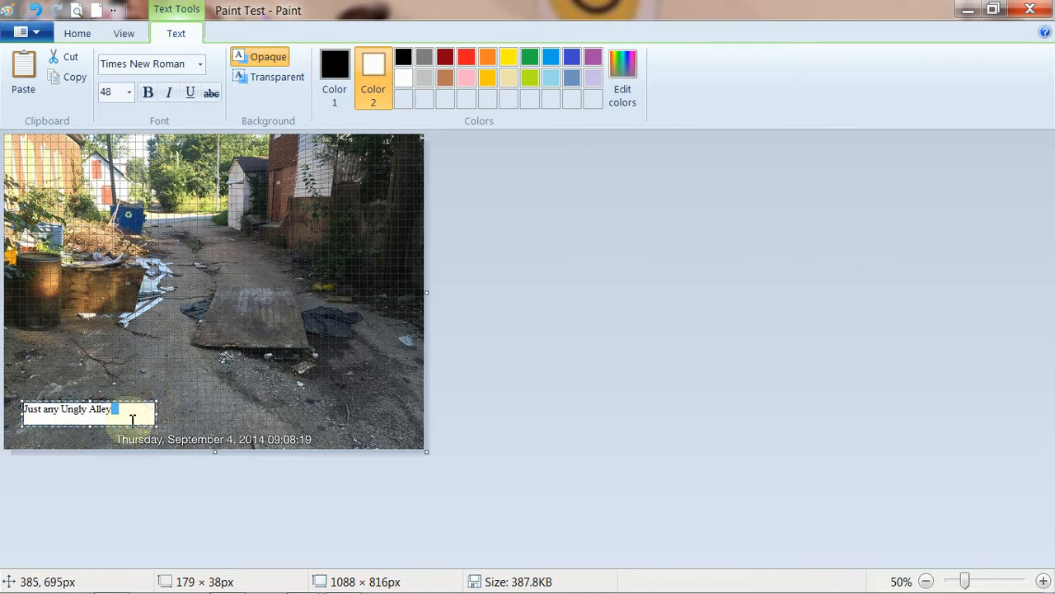
click(131, 415)
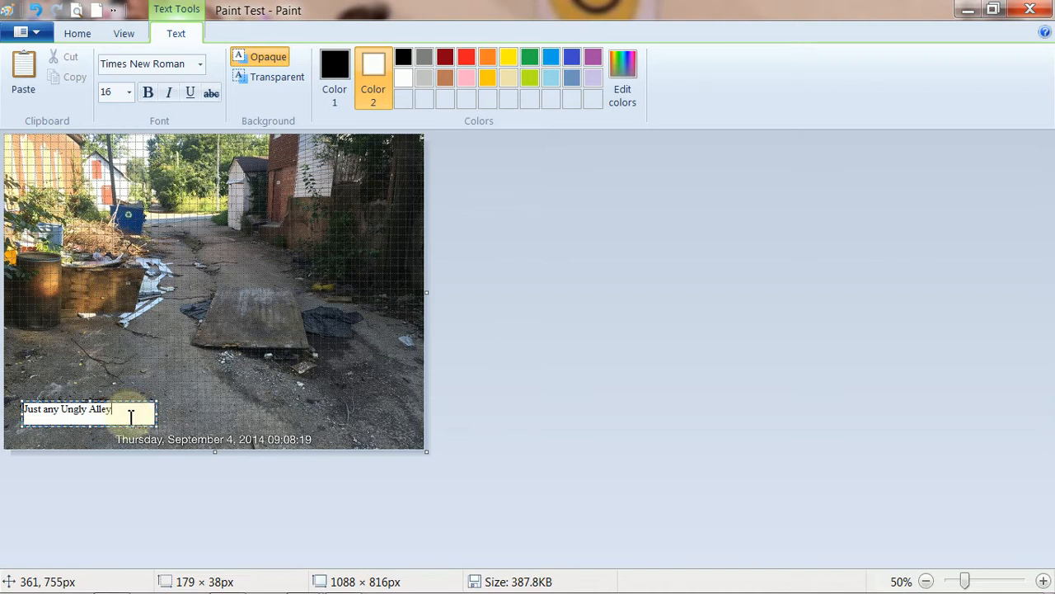
- Make the caption's background transparent and change its text colour to white
click(265, 83)
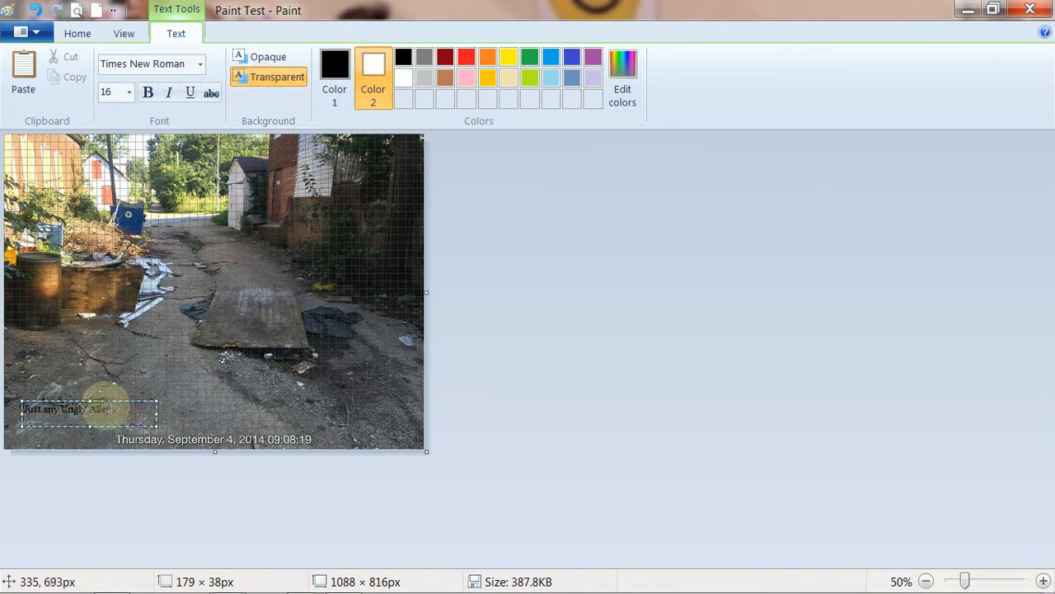
drag(110, 408, 23, 408)
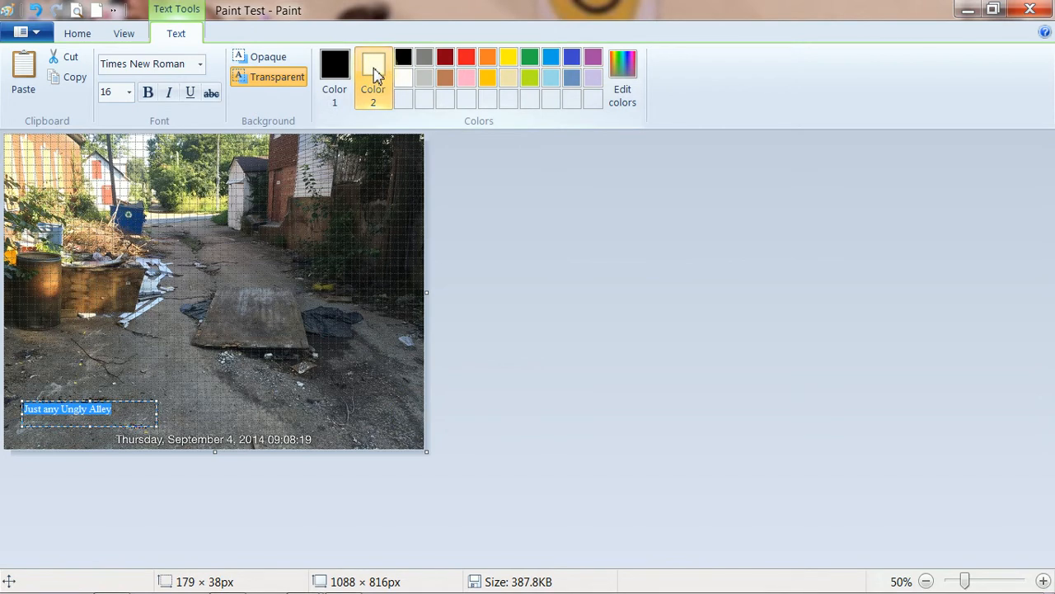
click(335, 66)
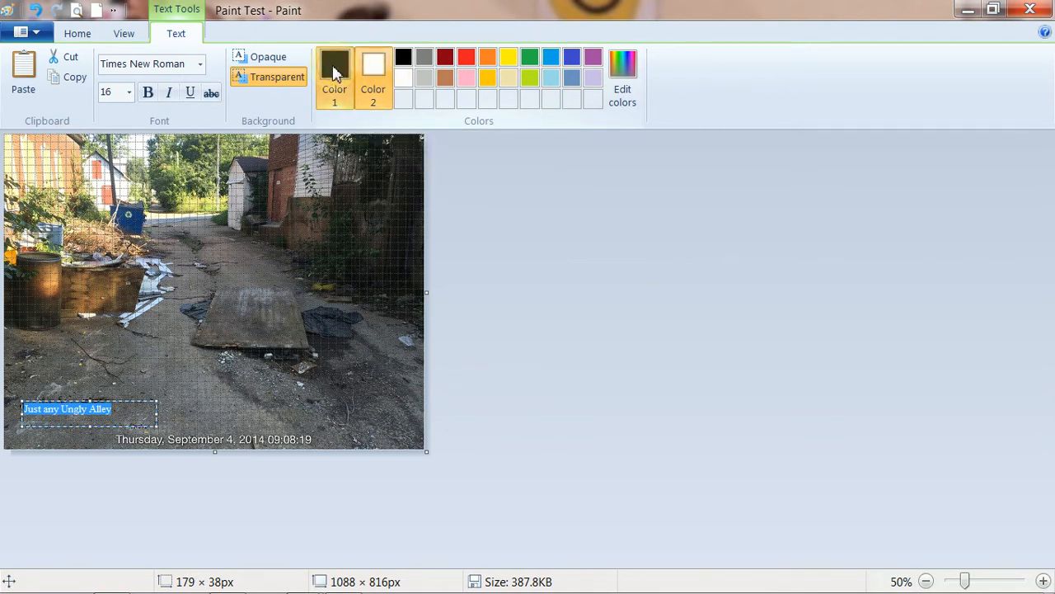
click(404, 83)
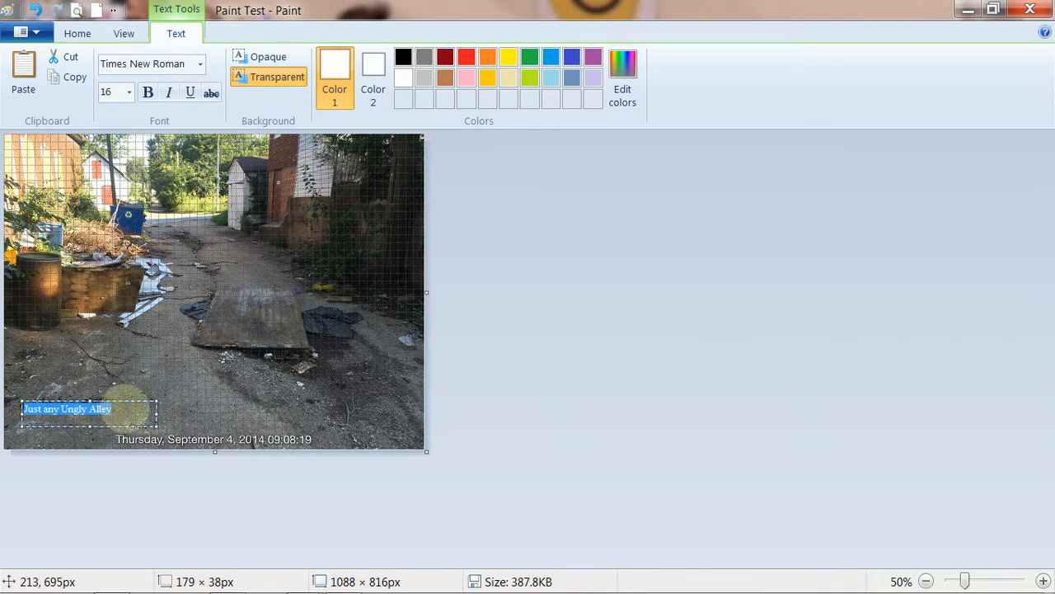
click(128, 402)
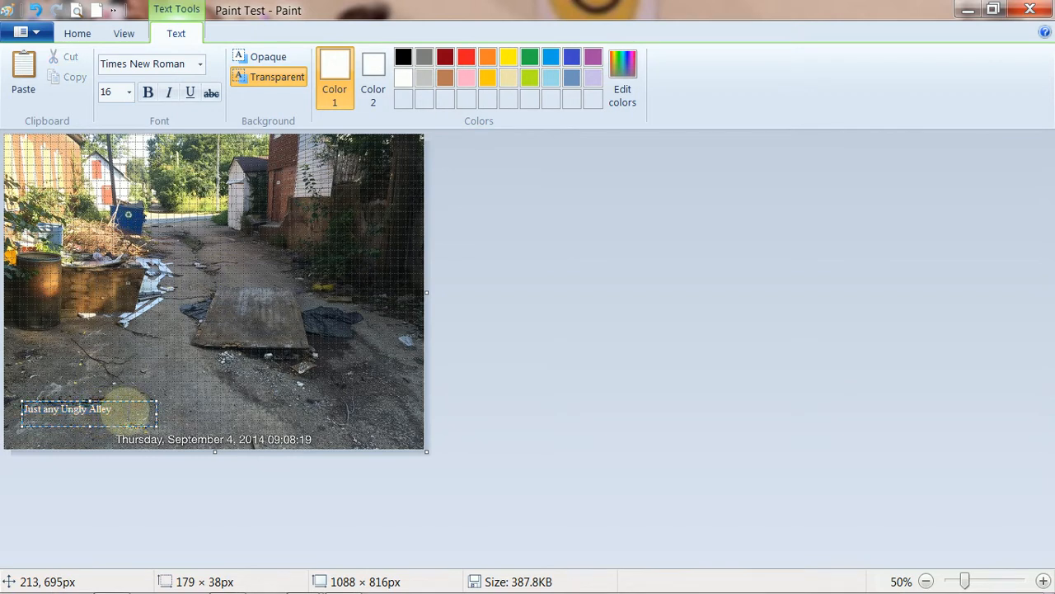
- Shift the caption's text box slightly toward the photo's left edge and fix the text onto the photo
drag(132, 408, 25, 412)
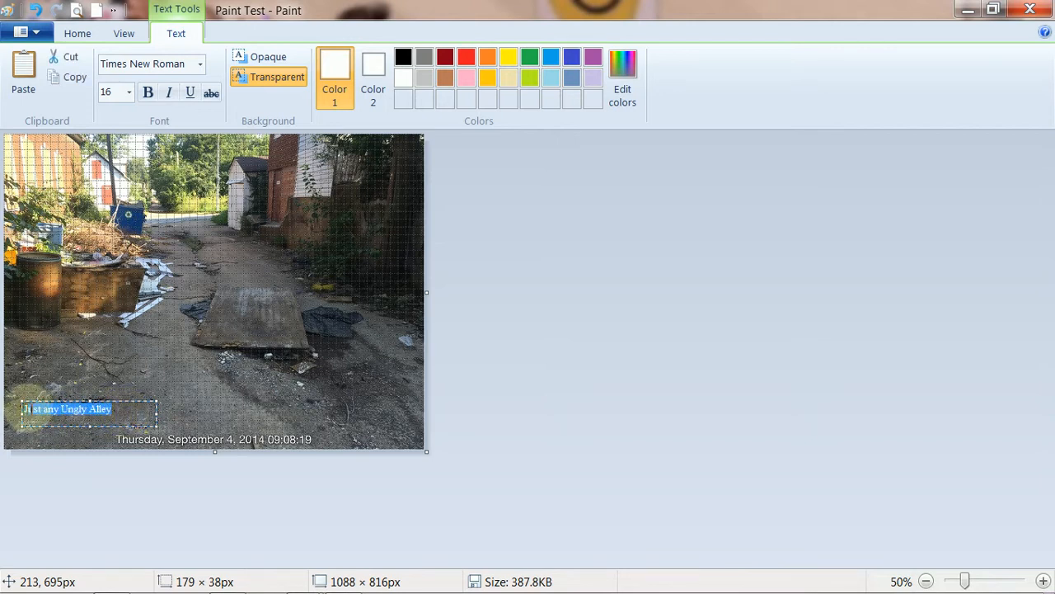
click(129, 408)
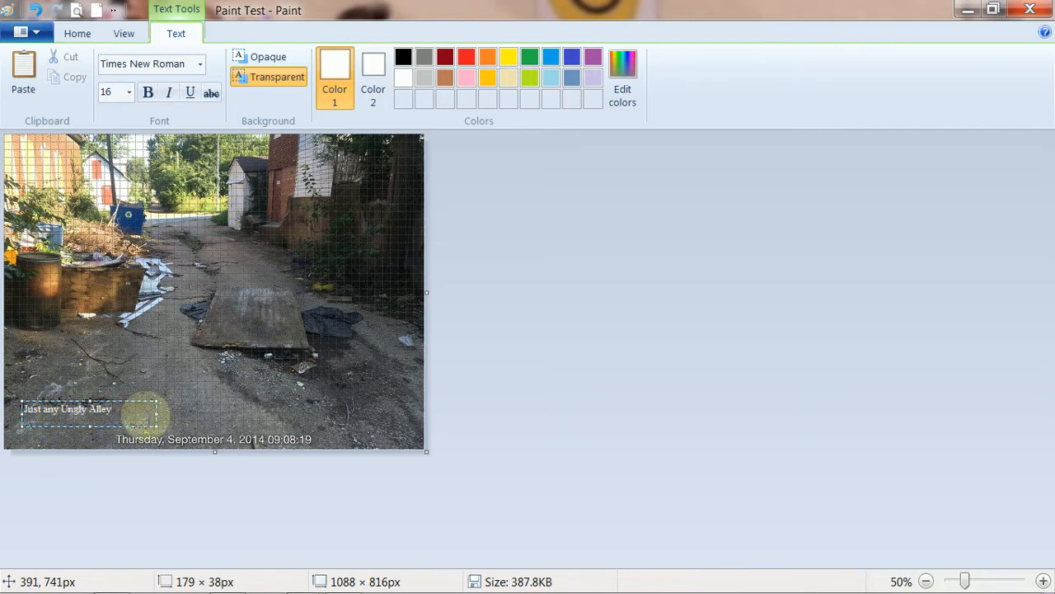
click(95, 409)
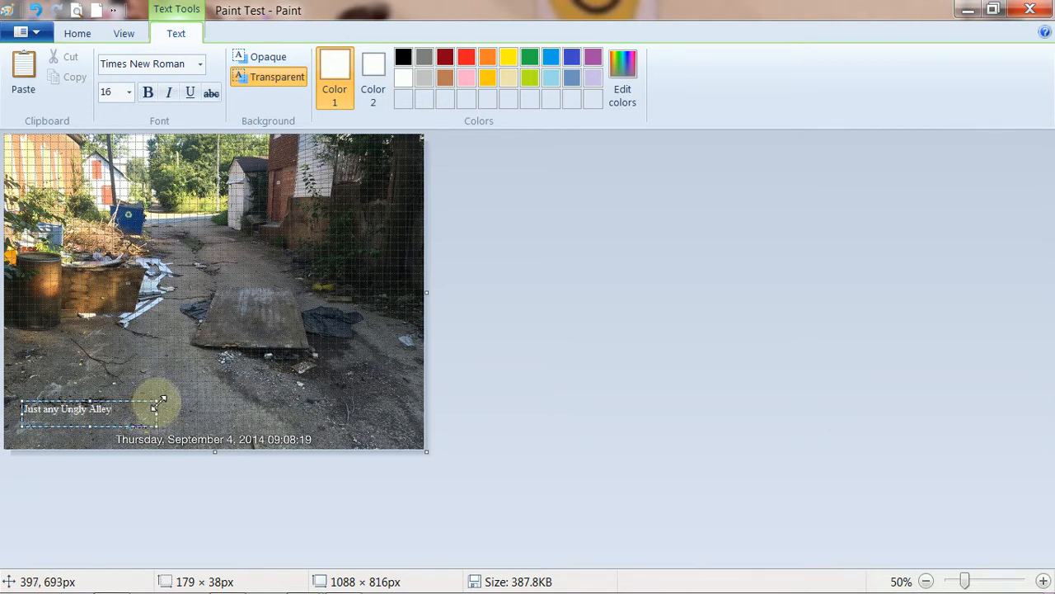
mouse_move(154, 401)
mouse_down()
mouse_move(151, 311)
mouse_move(143, 405)
mouse_up()
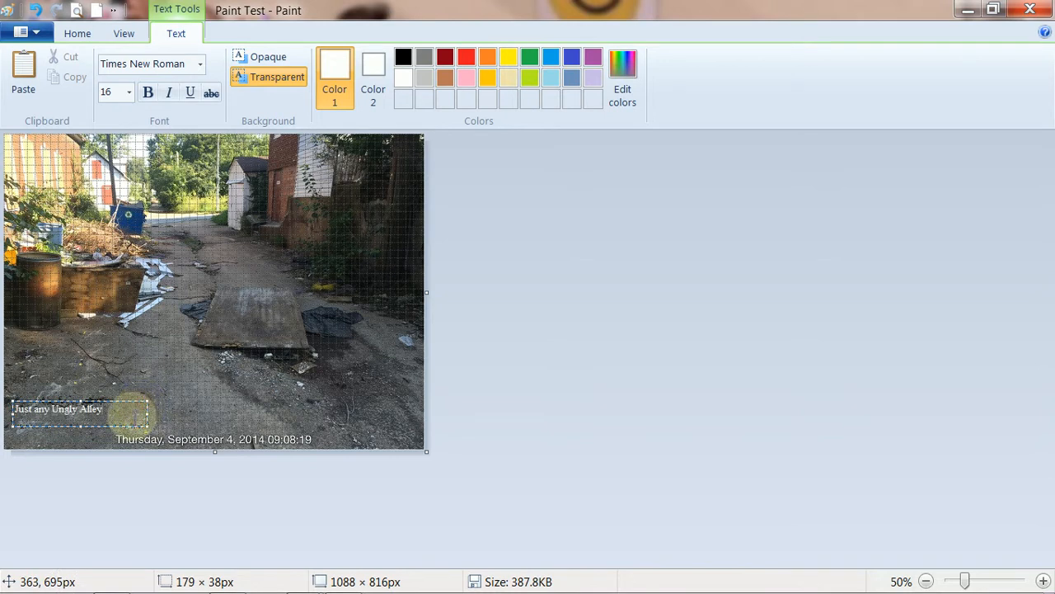
click(238, 400)
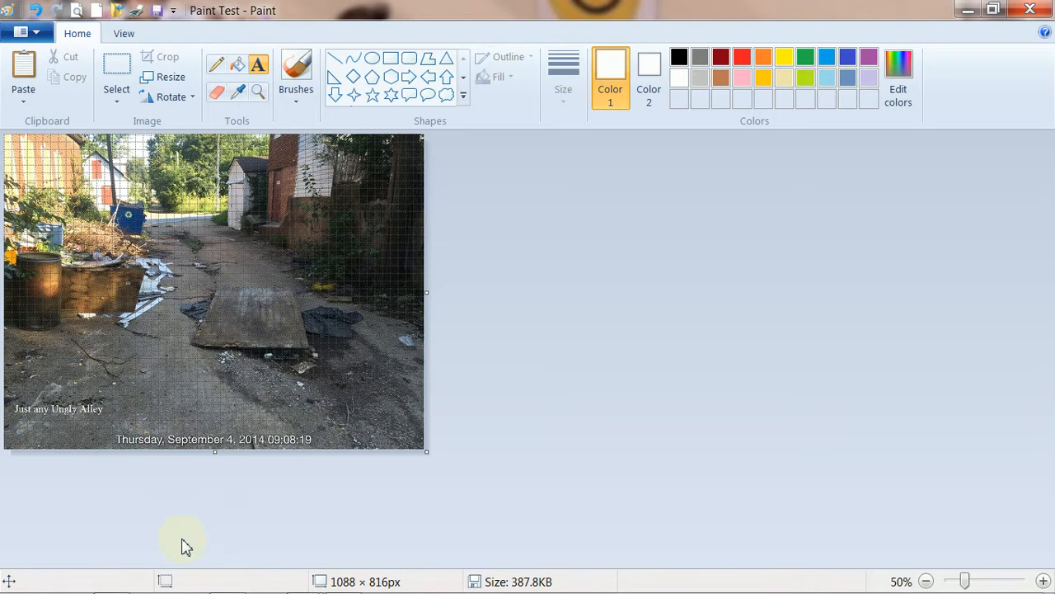
- Insert a transparent text box about 309 × 9 px above the first caption and enter "Paint!!!!" at font size 20
drag(108, 356, 235, 363)
click(292, 76)
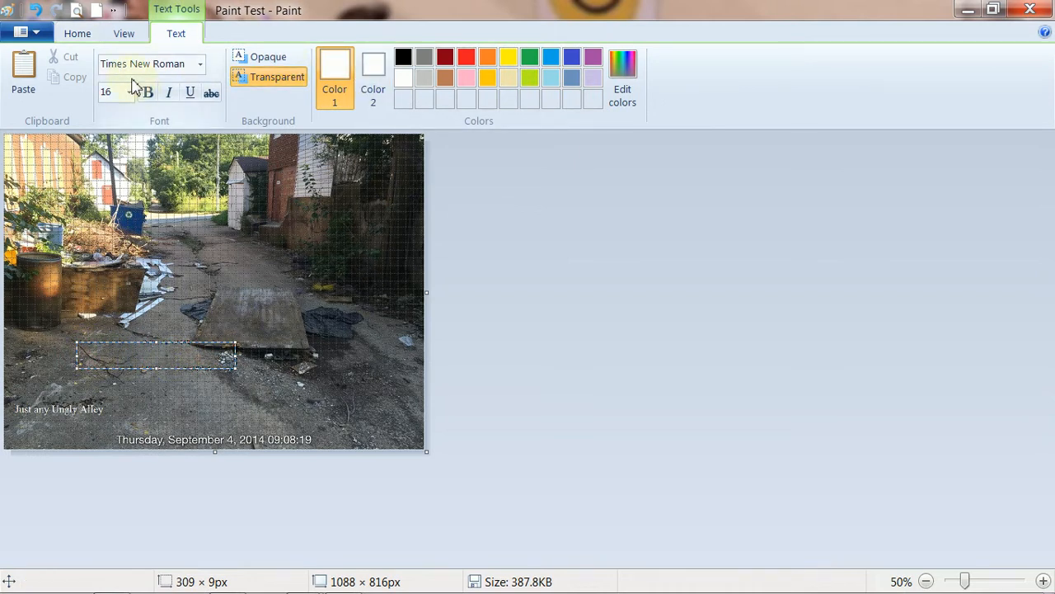
click(129, 91)
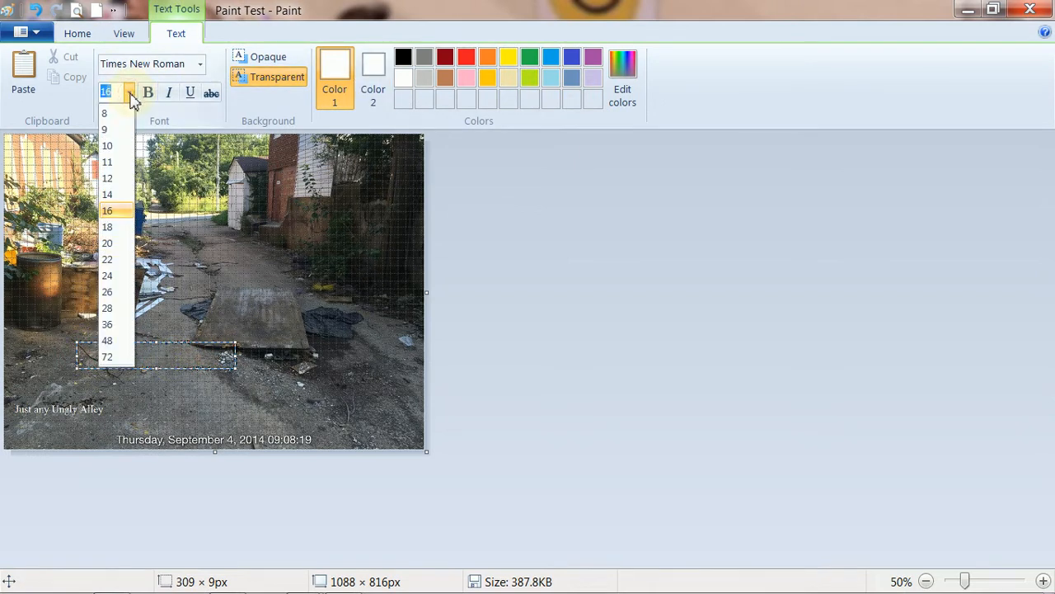
click(116, 243)
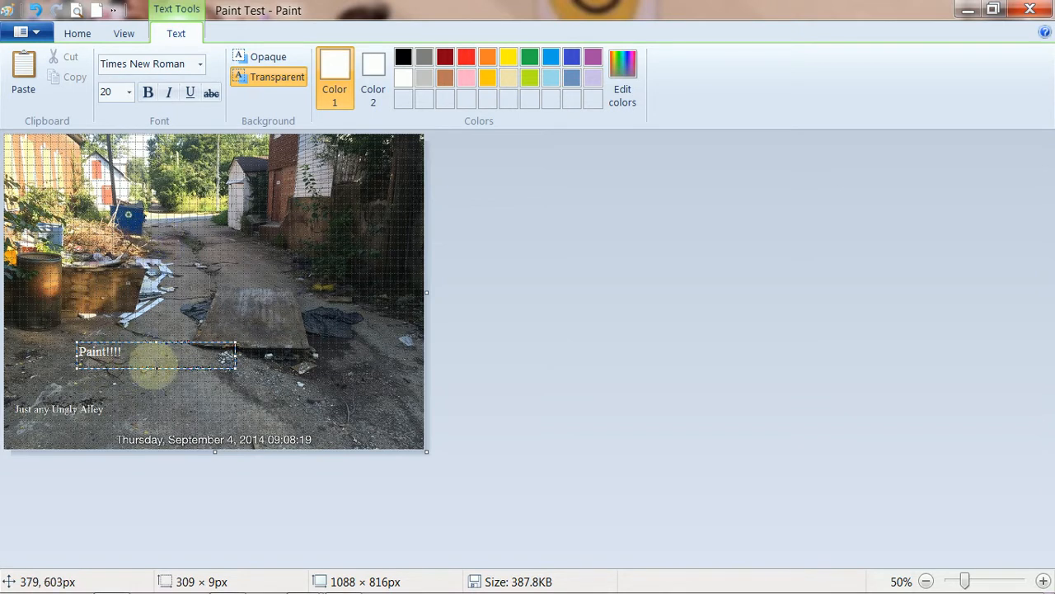
- Set the "Paint!!!!" text to font size 28 and make it bold
drag(151, 361, 79, 352)
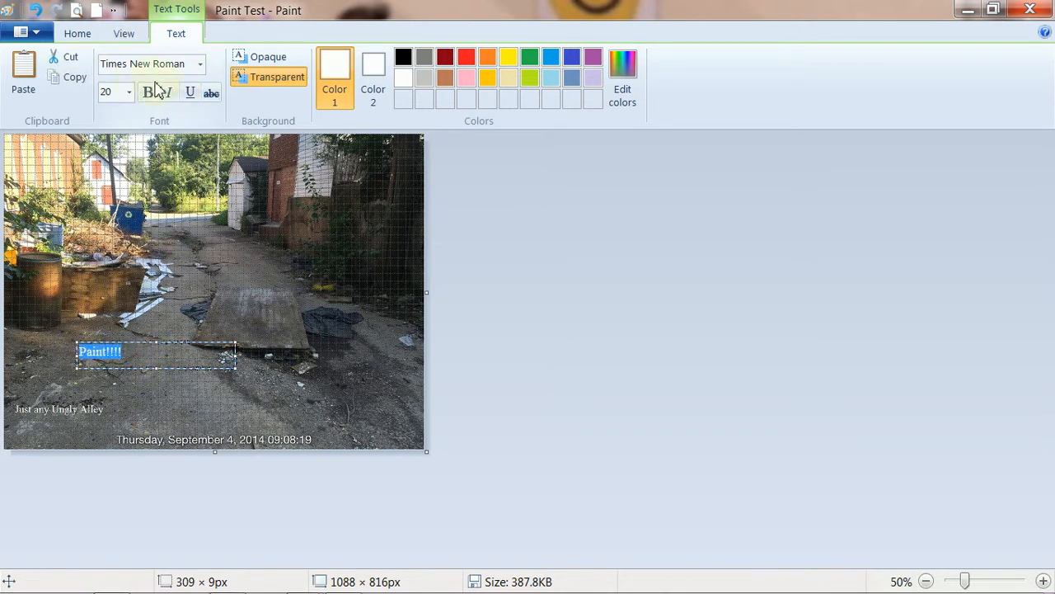
click(129, 92)
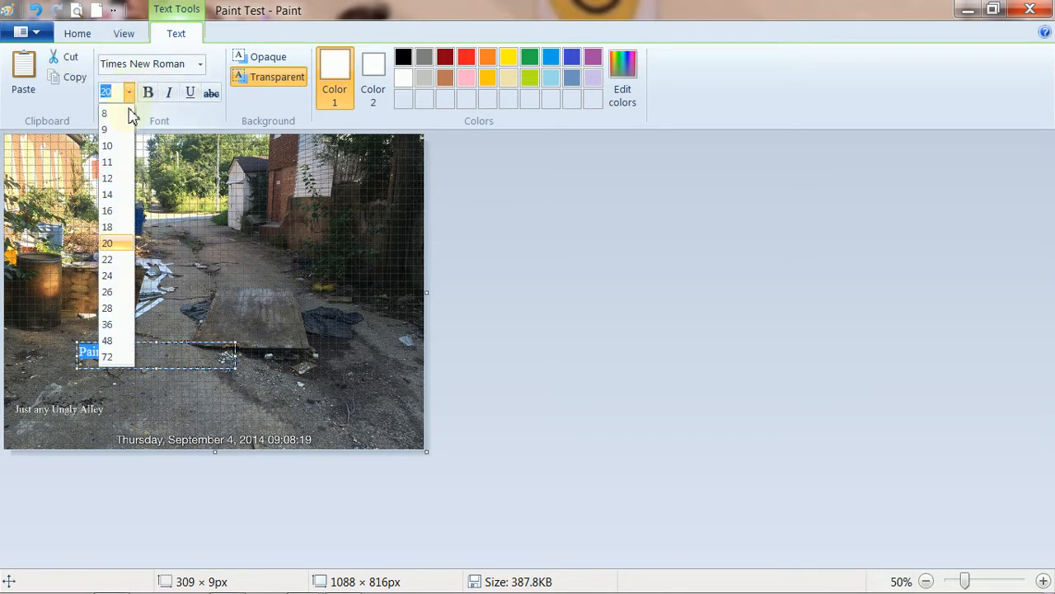
click(111, 308)
click(147, 92)
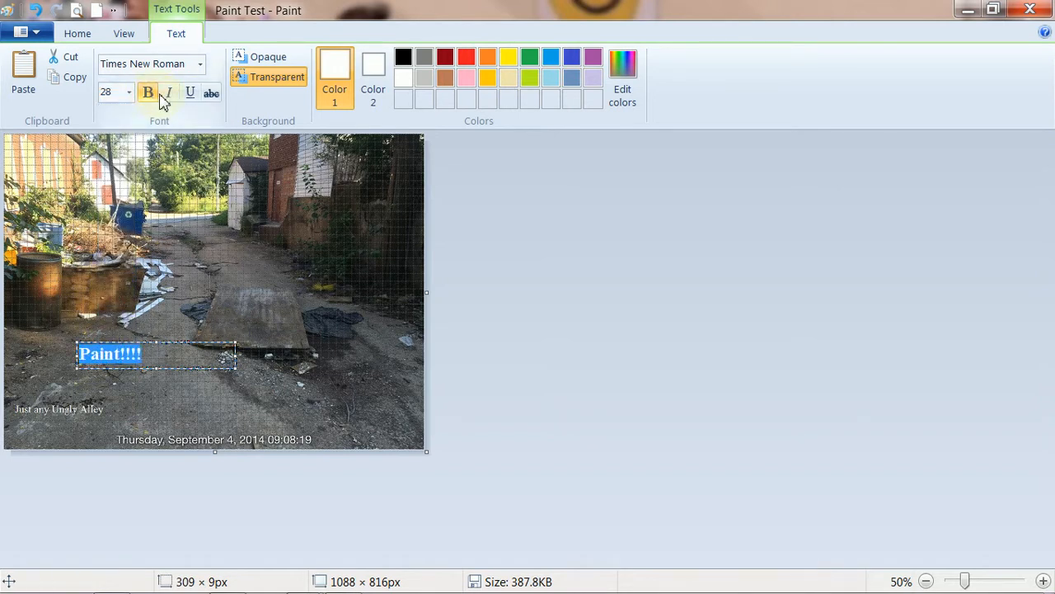
click(176, 358)
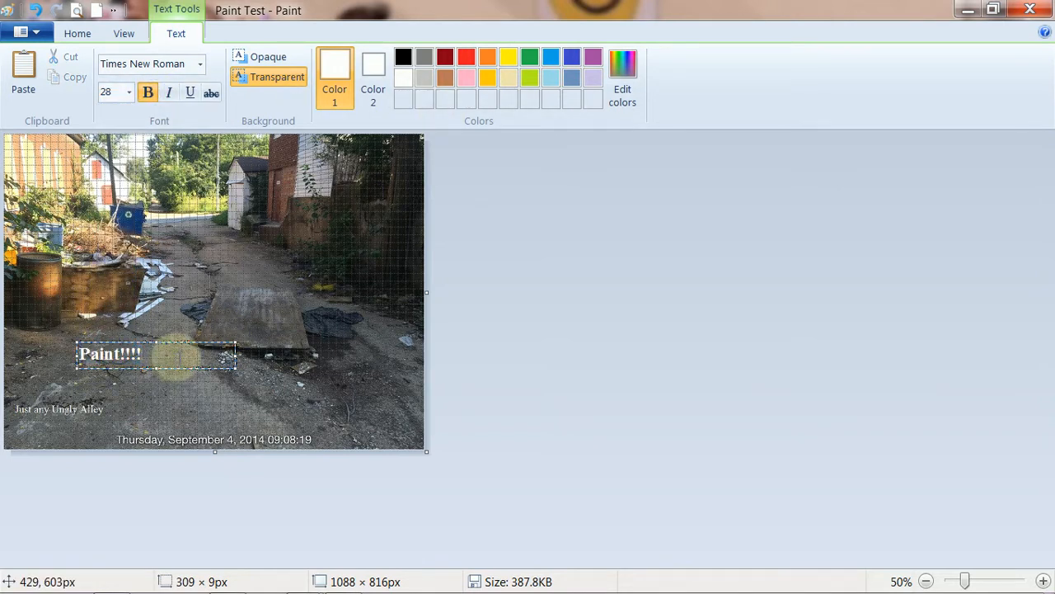
- Give the "Paint!!!!" text box an opaque lime background and fix it onto the photo
click(293, 87)
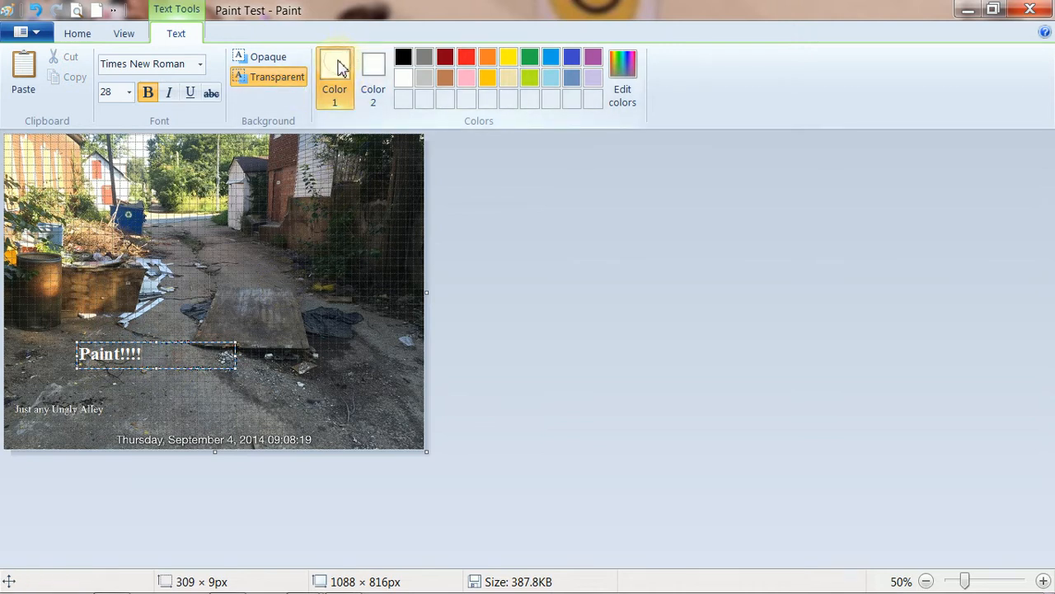
click(374, 73)
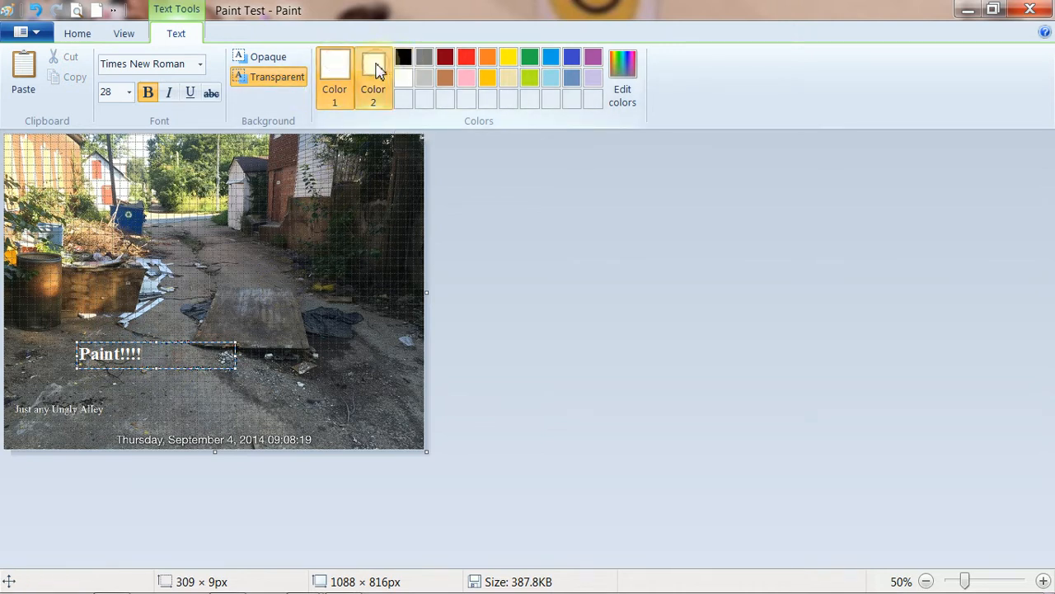
click(259, 59)
click(527, 79)
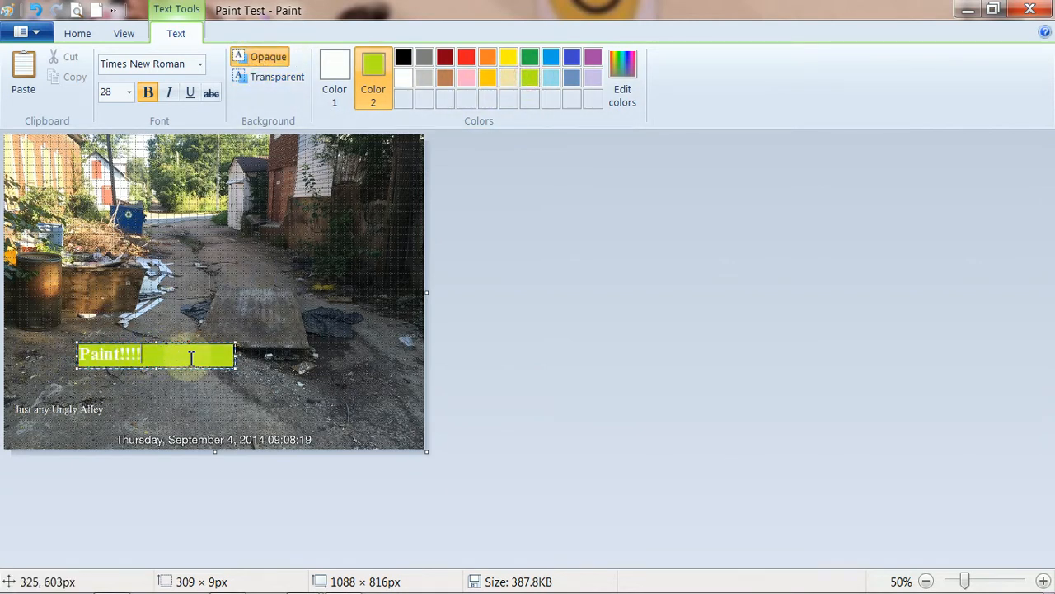
click(280, 367)
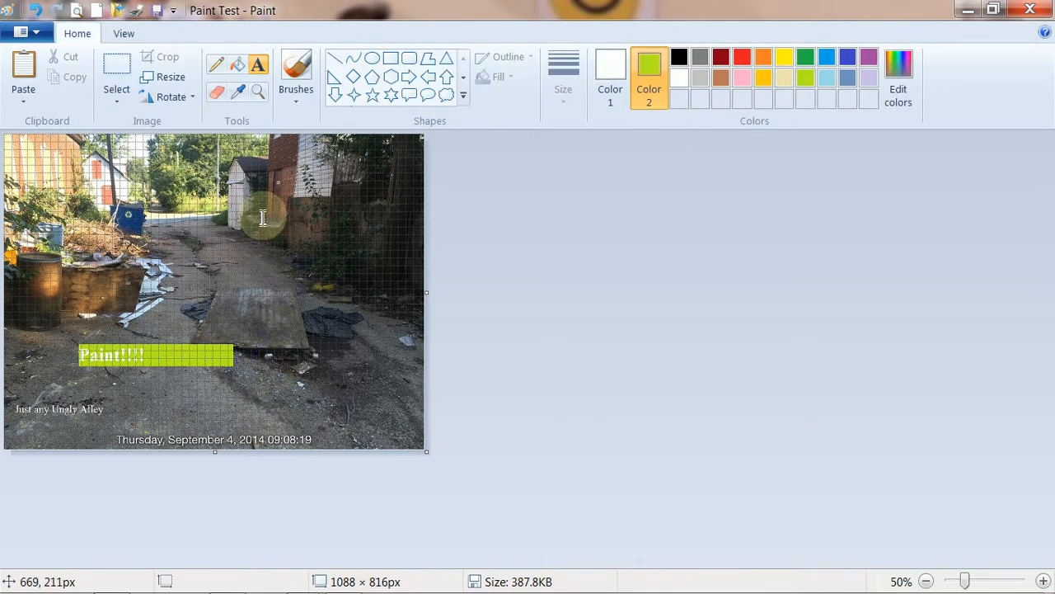
- Save the captioned photo as a separate JPEG picture named "Ungly Alley" in the MS Paint Tutor folder
click(32, 32)
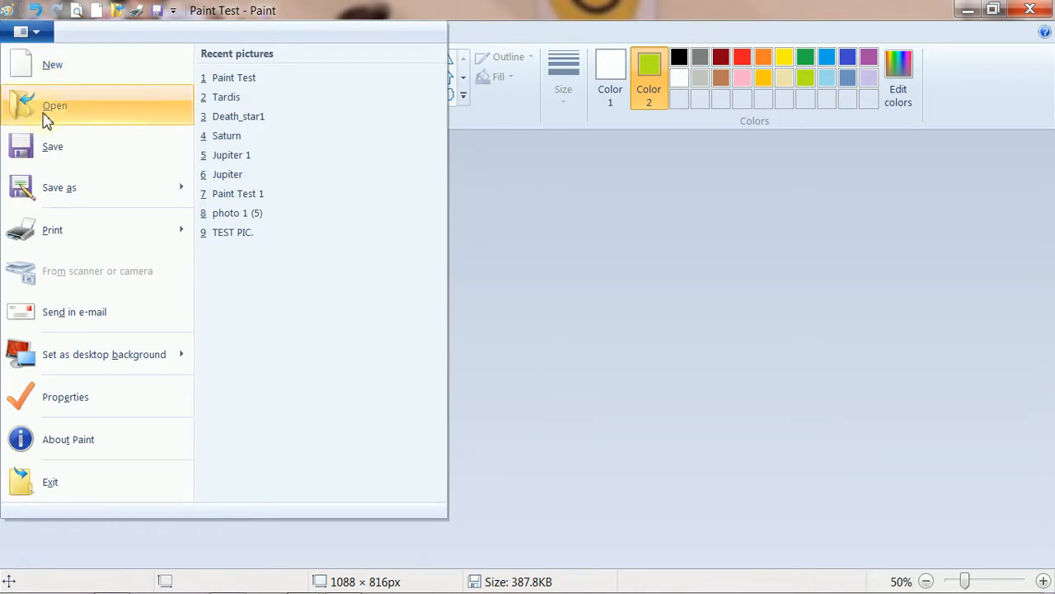
mouse_move(55, 205)
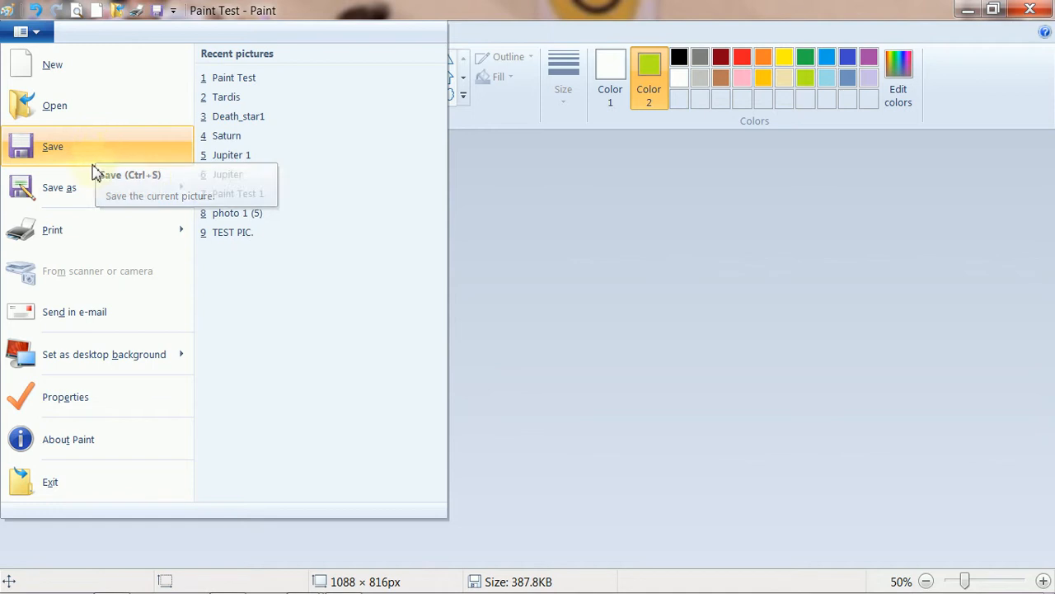
mouse_move(91, 199)
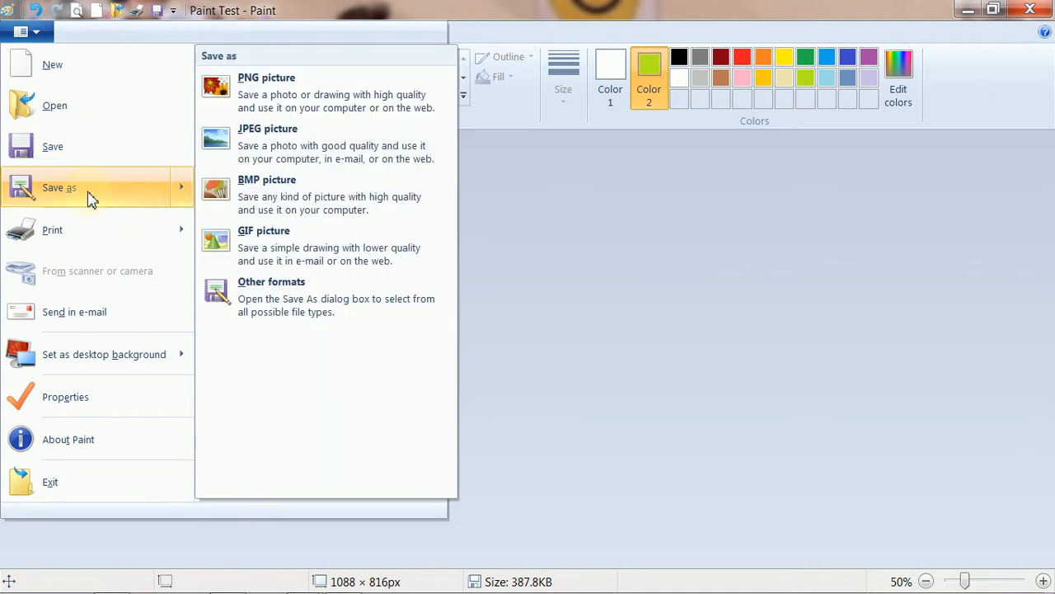
click(267, 140)
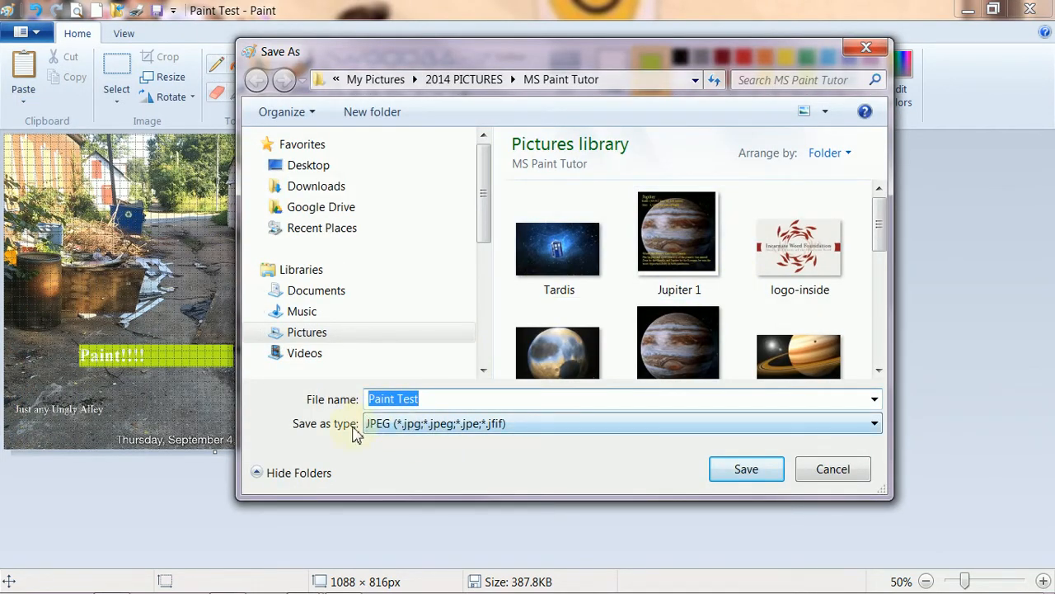
click(429, 399)
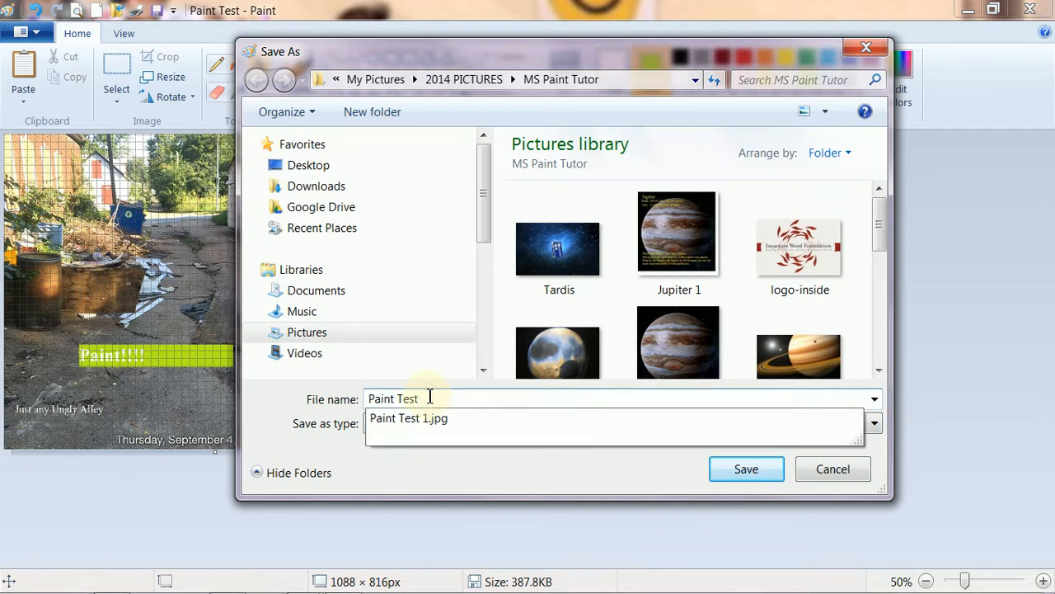
key(BackSpace)
key(BackSpace)
key(BackSpace)
key(BackSpace)
key(BackSpace)
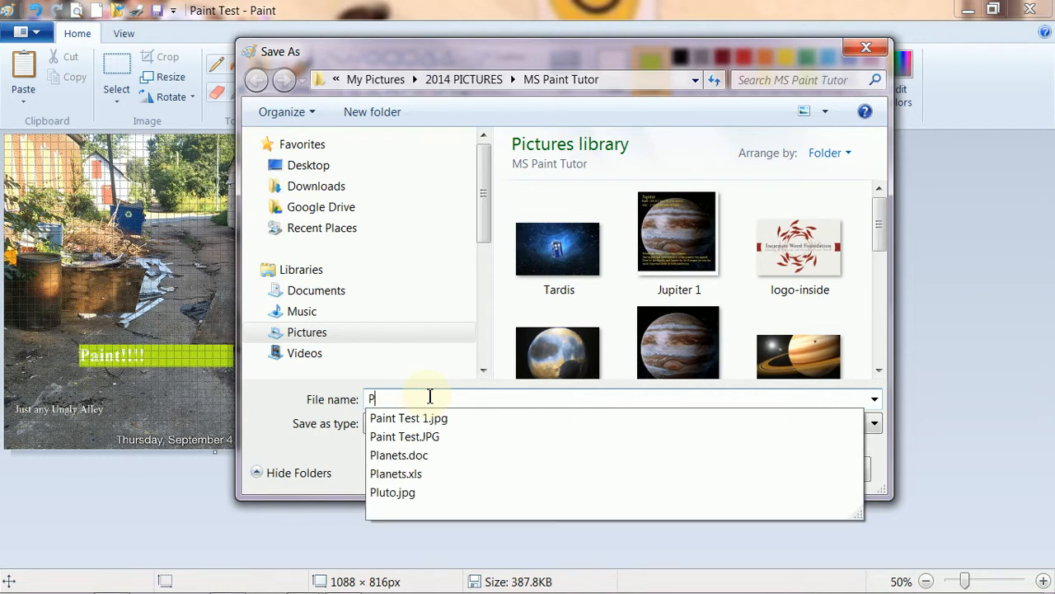
text(Ungl)
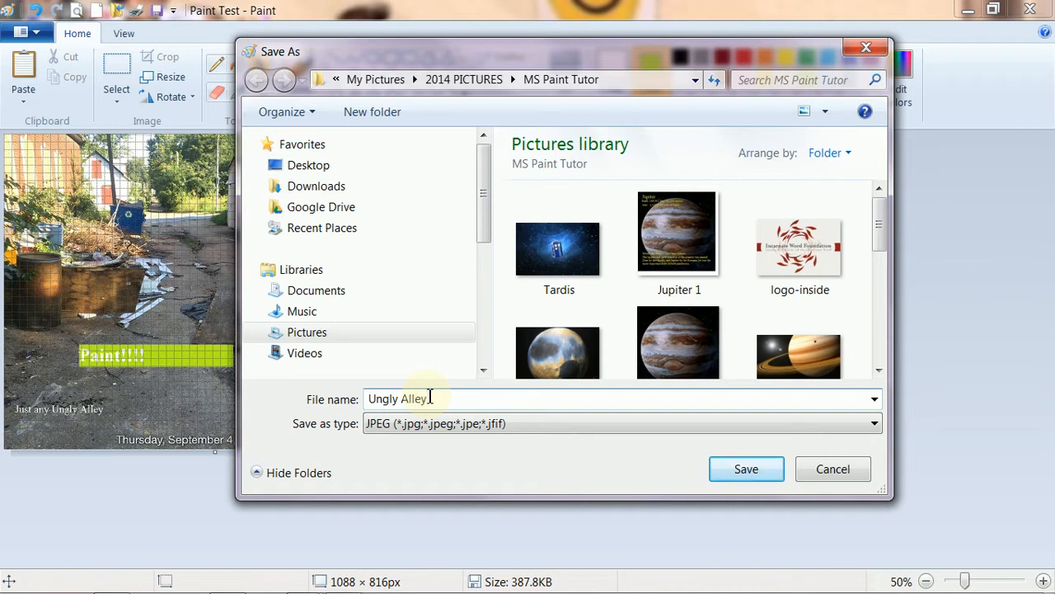
text(y Alley)
click(749, 477)
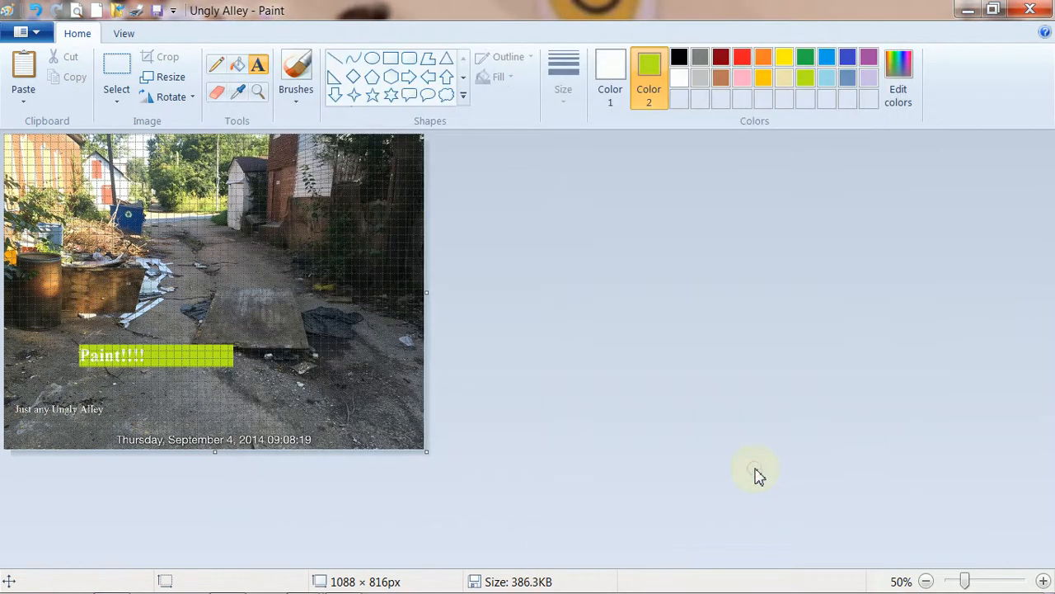
- Switch to Windows Explorer and open the MS Paint Tutor folder inside 2014 PICTURES in the Pictures library
mouse_move(99, 592)
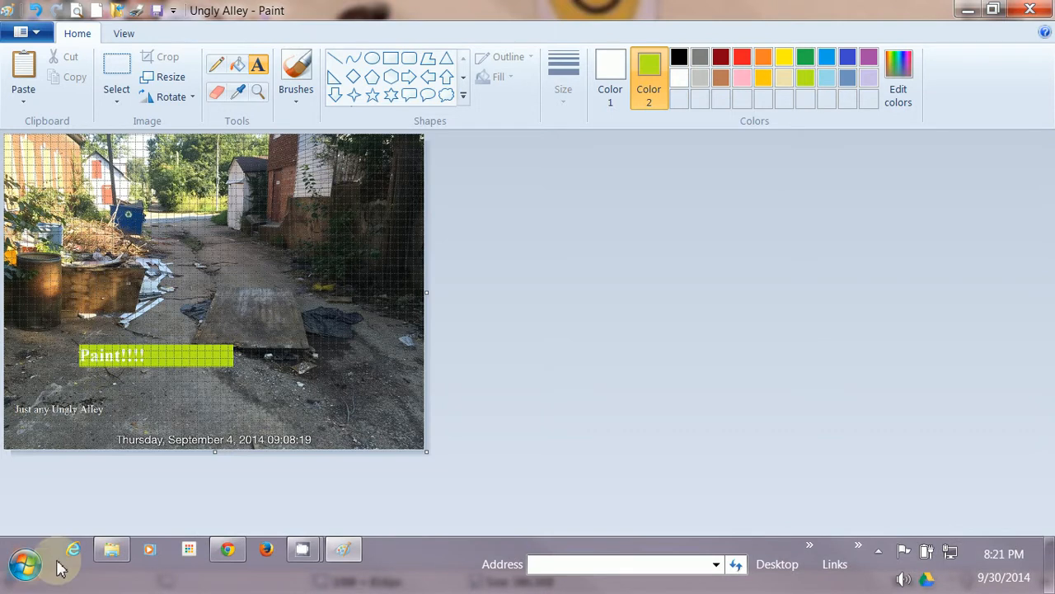
click(112, 554)
click(391, 241)
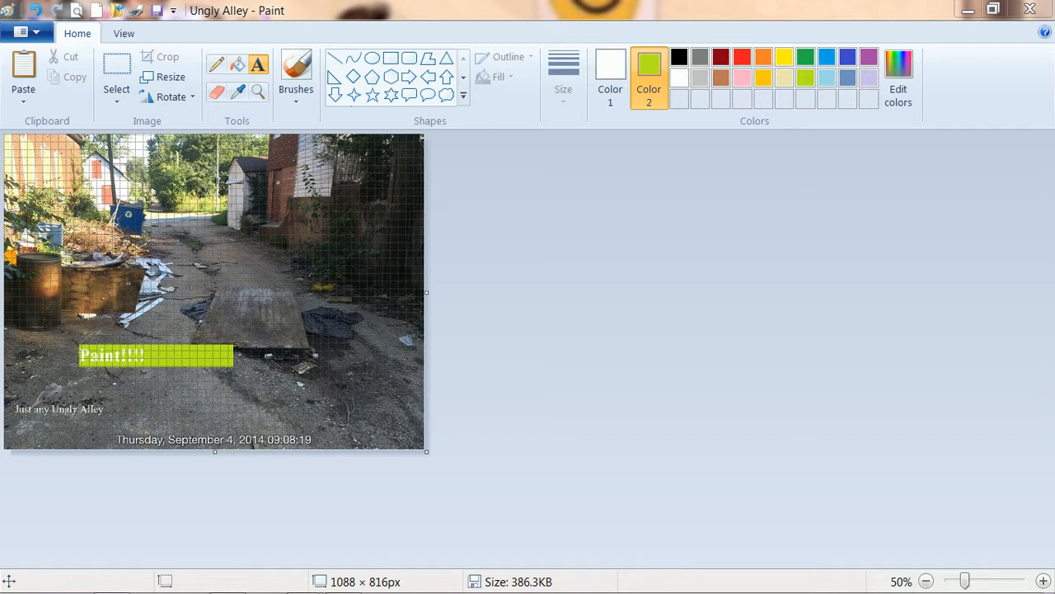
mouse_move(1054, 77)
mouse_down()
mouse_move(549, 40)
mouse_move(473, 1)
mouse_up()
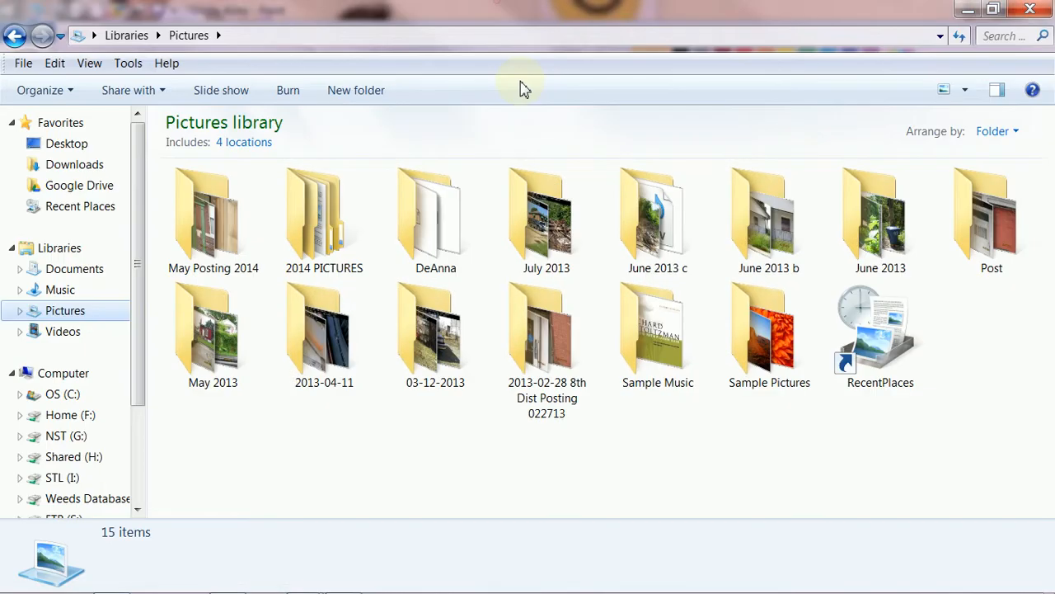
double_click(325, 229)
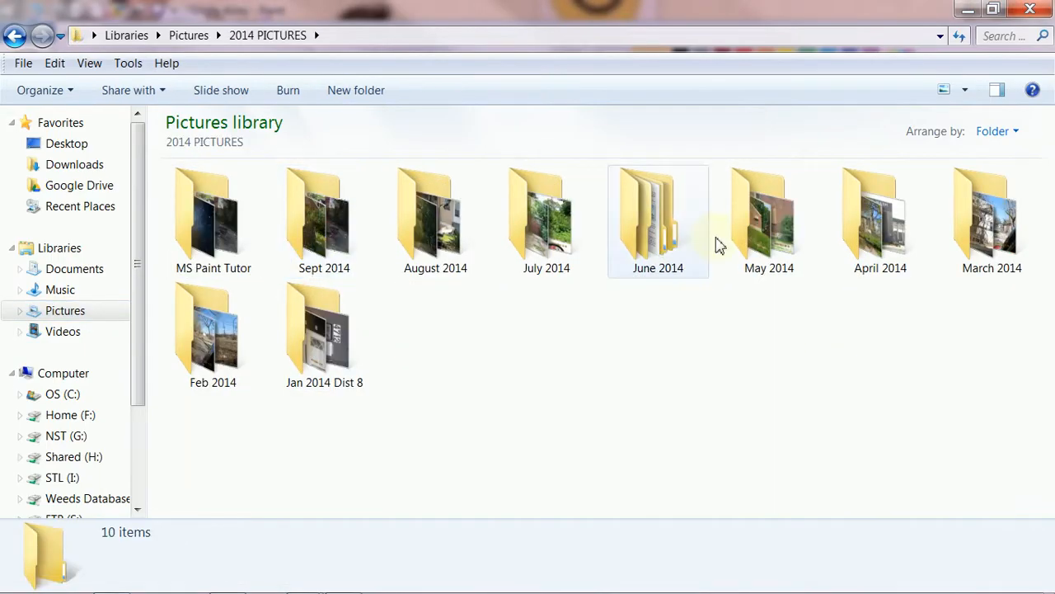
double_click(213, 216)
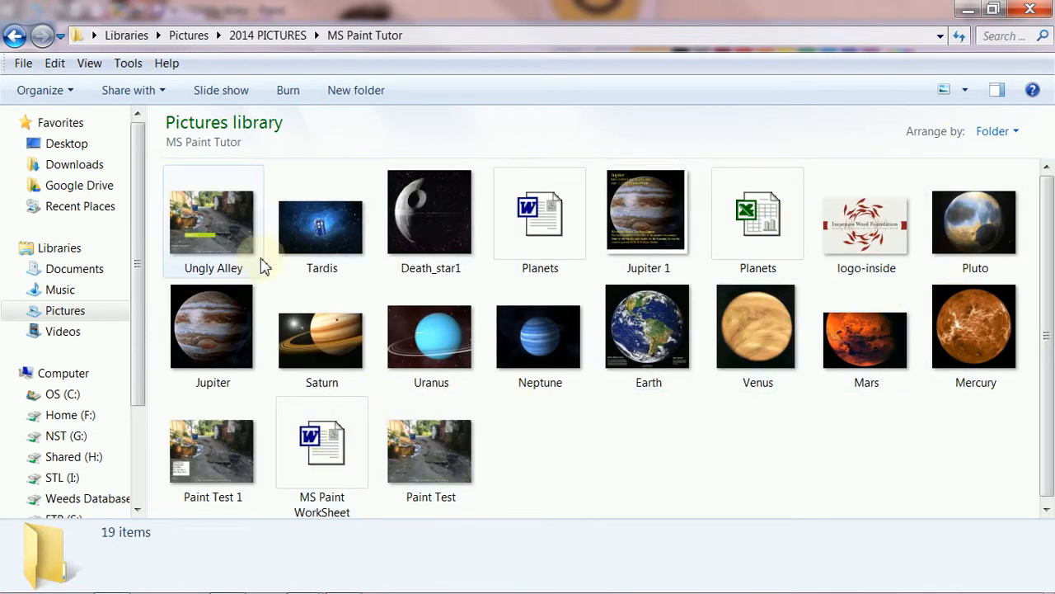
- View the saved Ungly Alley picture in the photo viewer and close the preview
click(221, 236)
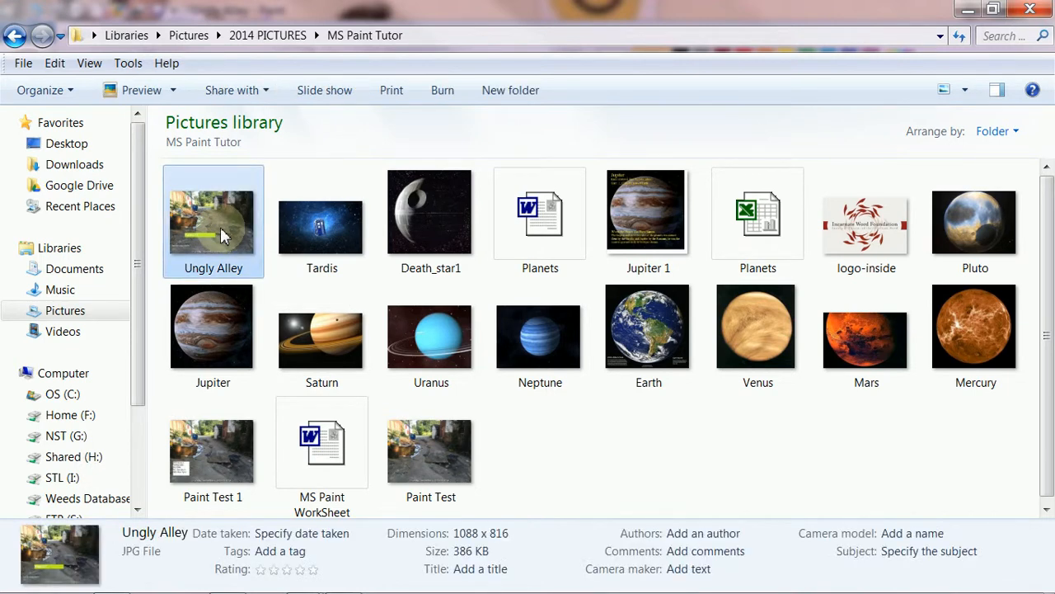
double_click(221, 235)
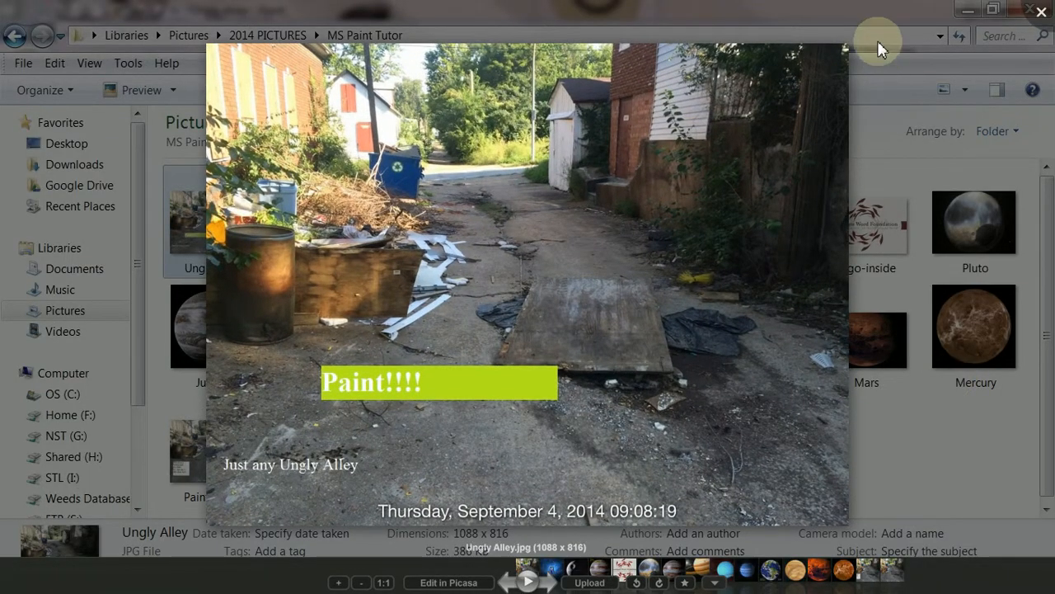
click(1040, 12)
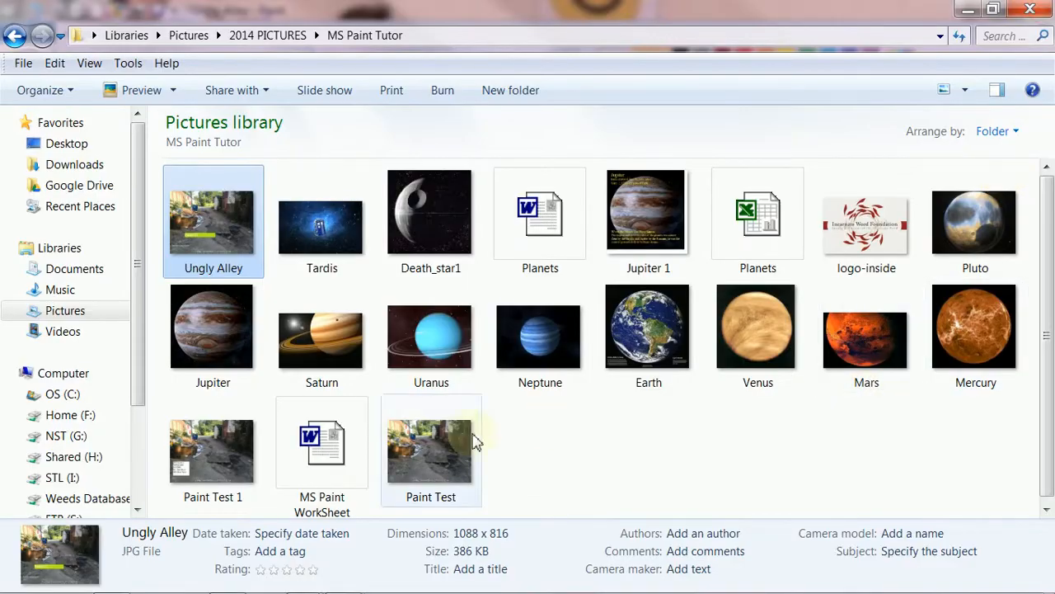
- View the original Paint Test picture for comparison, and close both the preview and the folder window
double_click(441, 466)
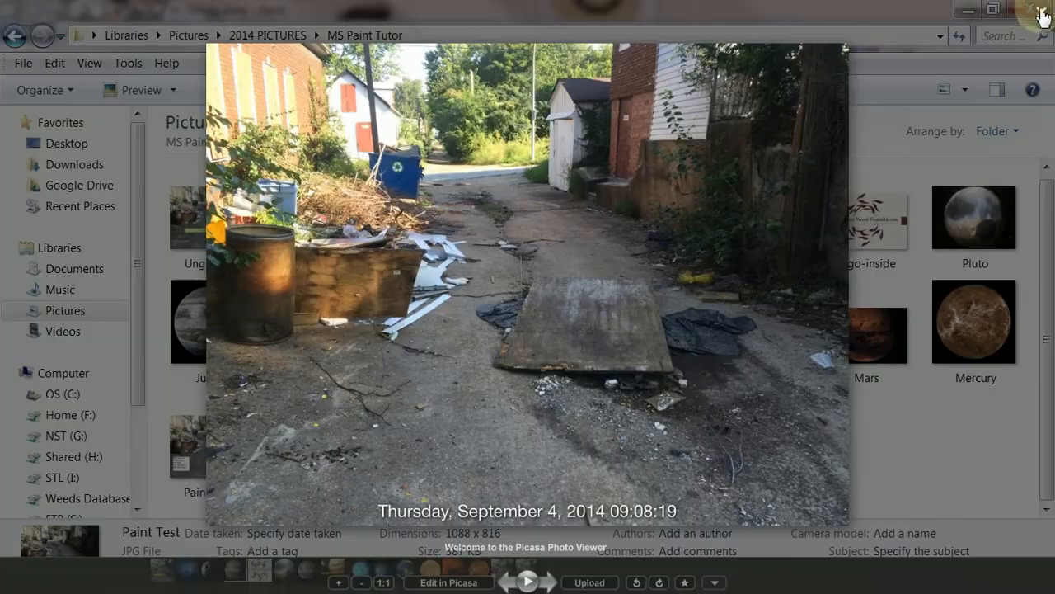
click(1040, 11)
click(1030, 8)
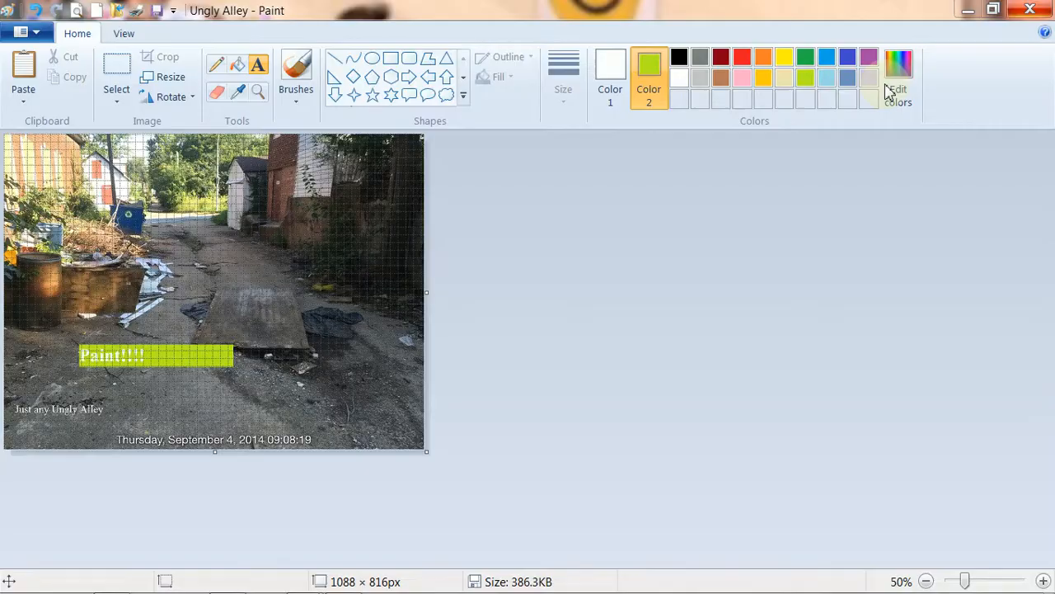